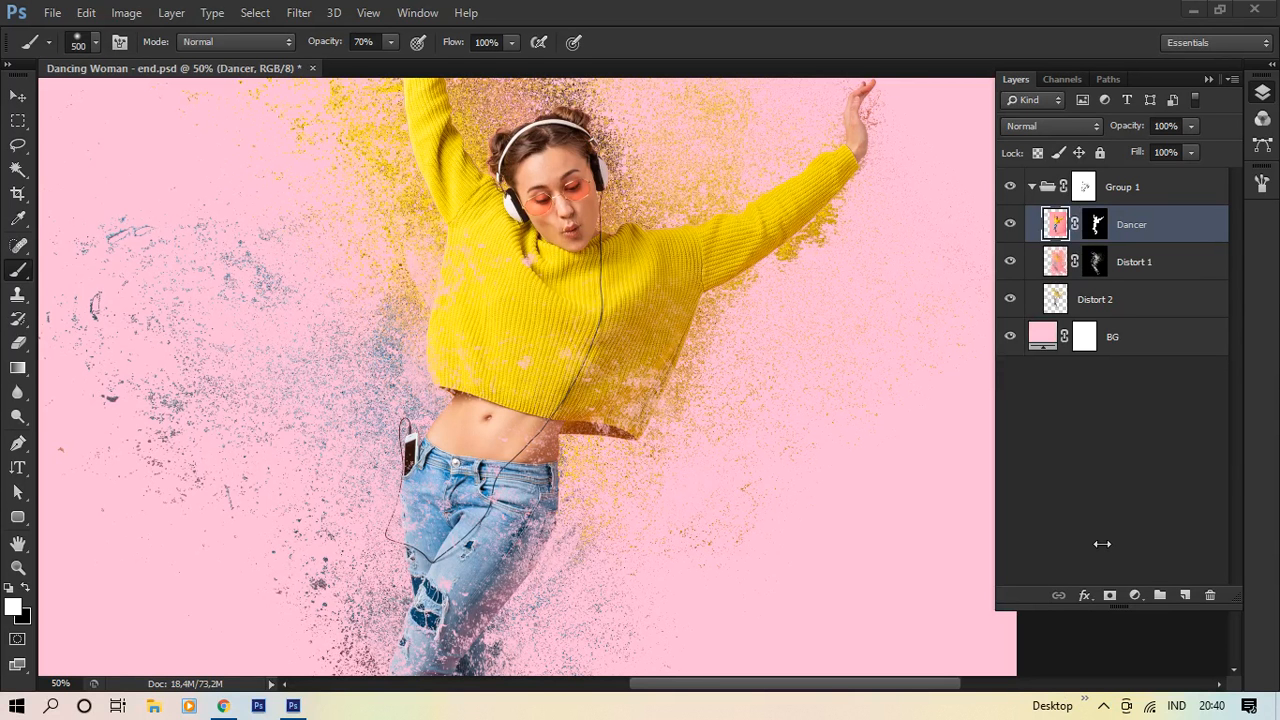
click(746, 321)
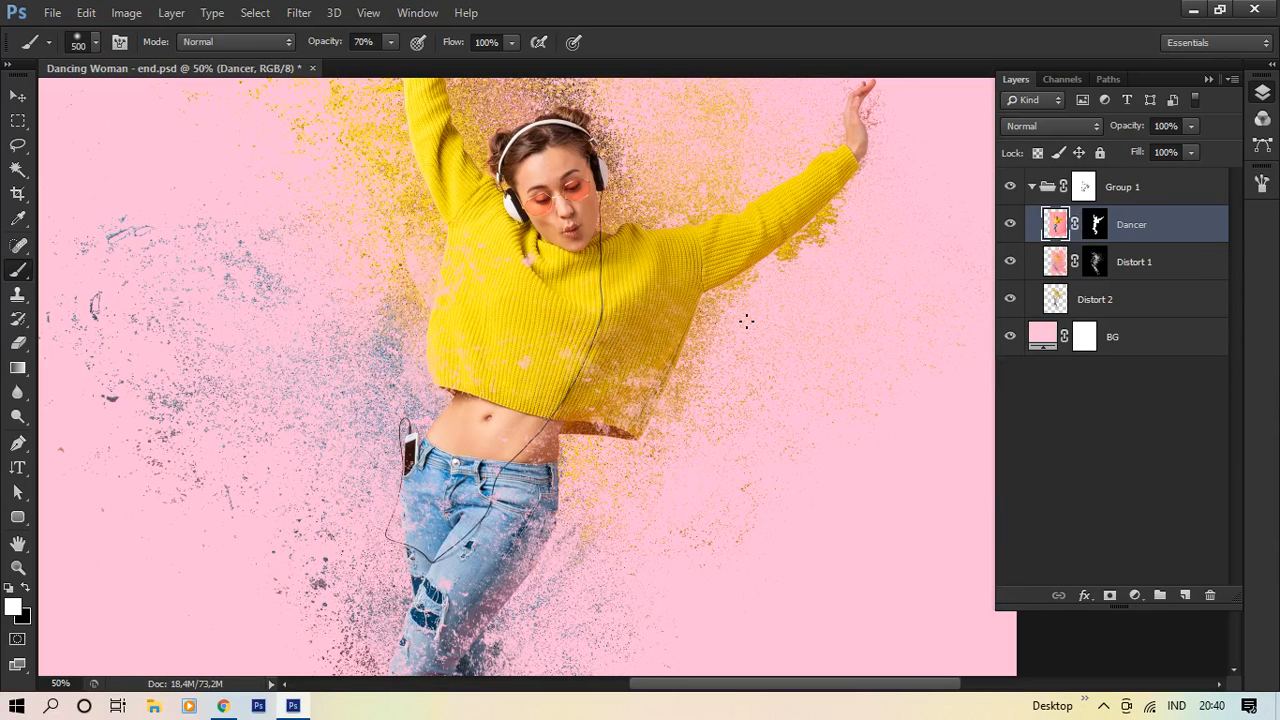
key(h)
drag(746, 321, 744, 126)
drag(726, 366, 750, 577)
drag(777, 384, 786, 452)
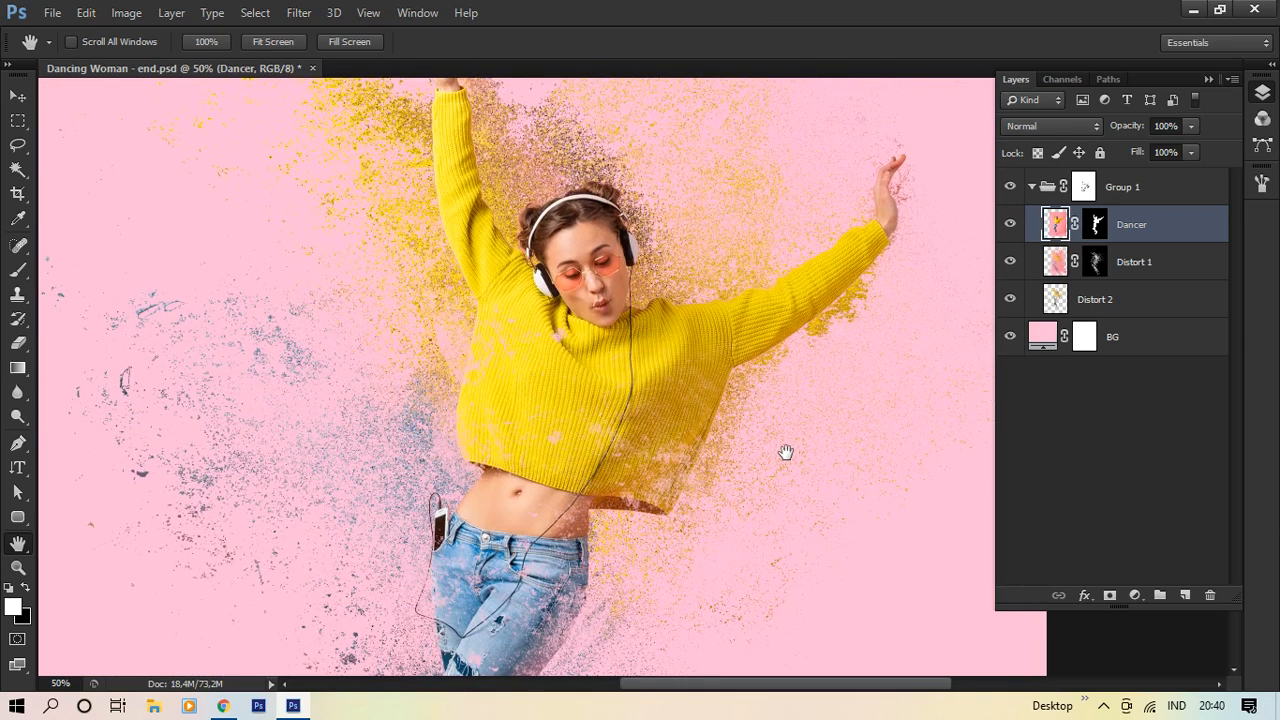
Step: Open Dancing Woman - start.psd from the Displacement Map folder and fit the whole image in view
key(ctrl+o)
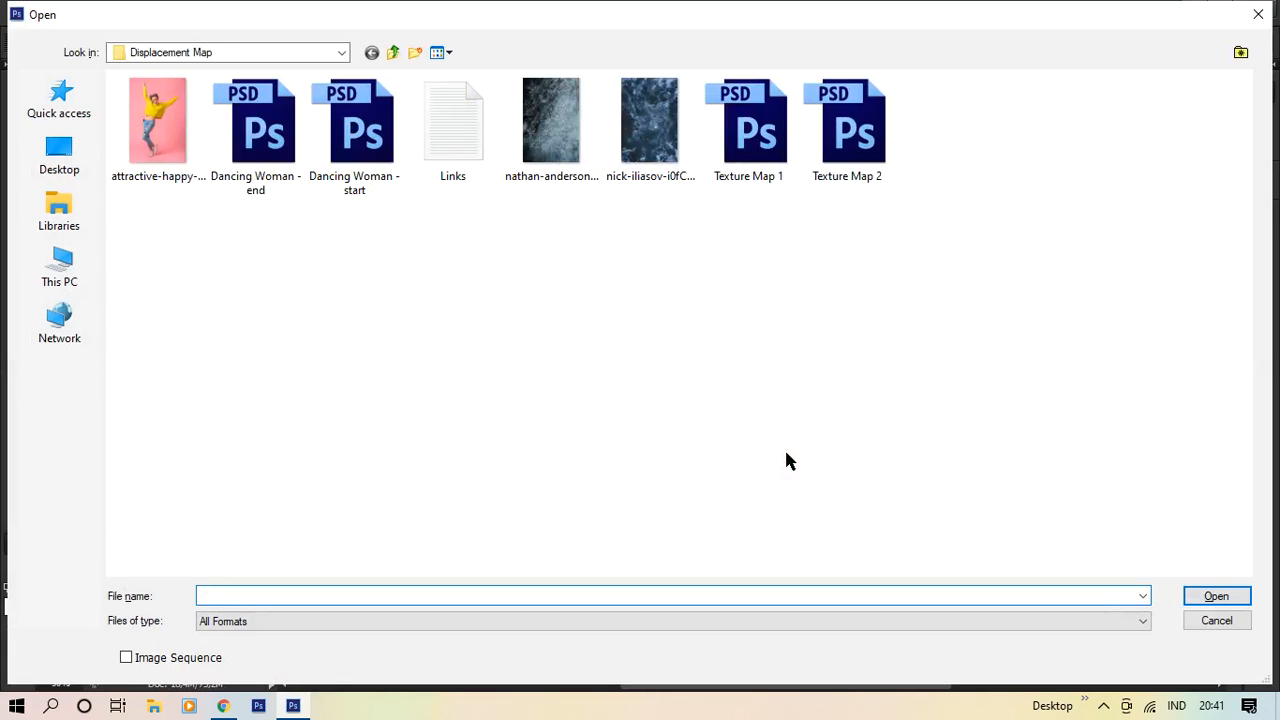
click(343, 148)
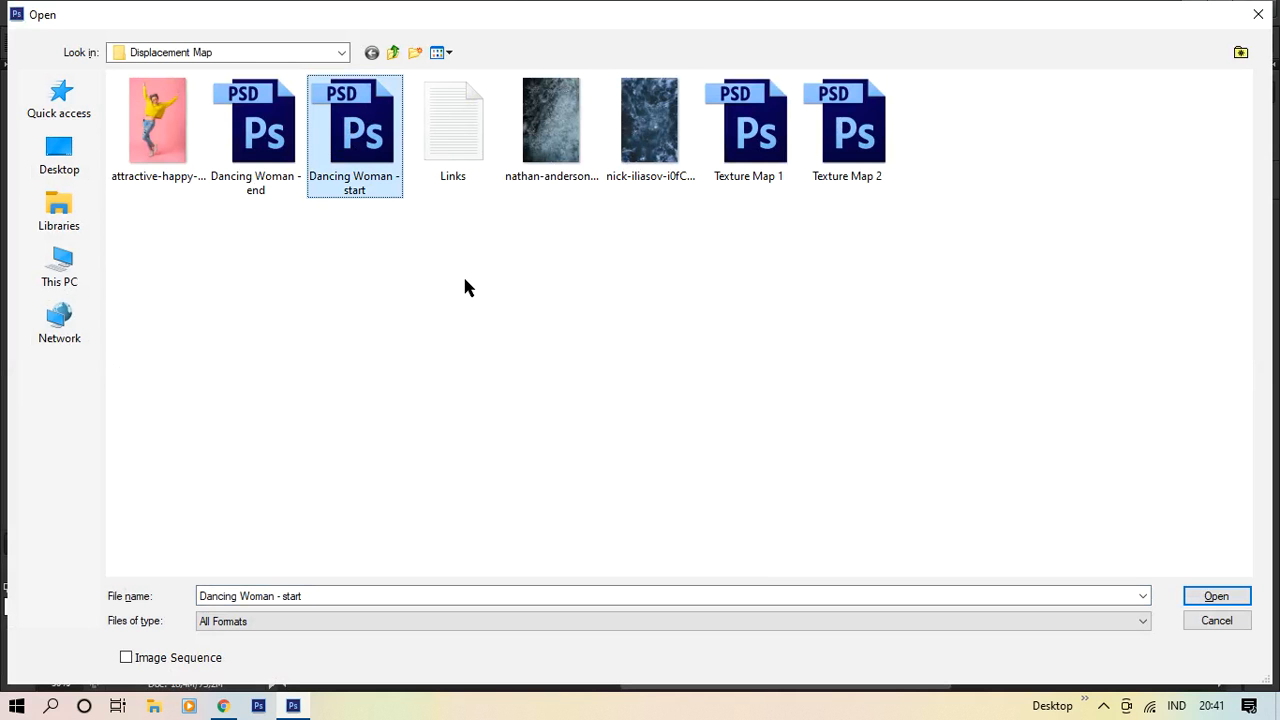
double_click(367, 130)
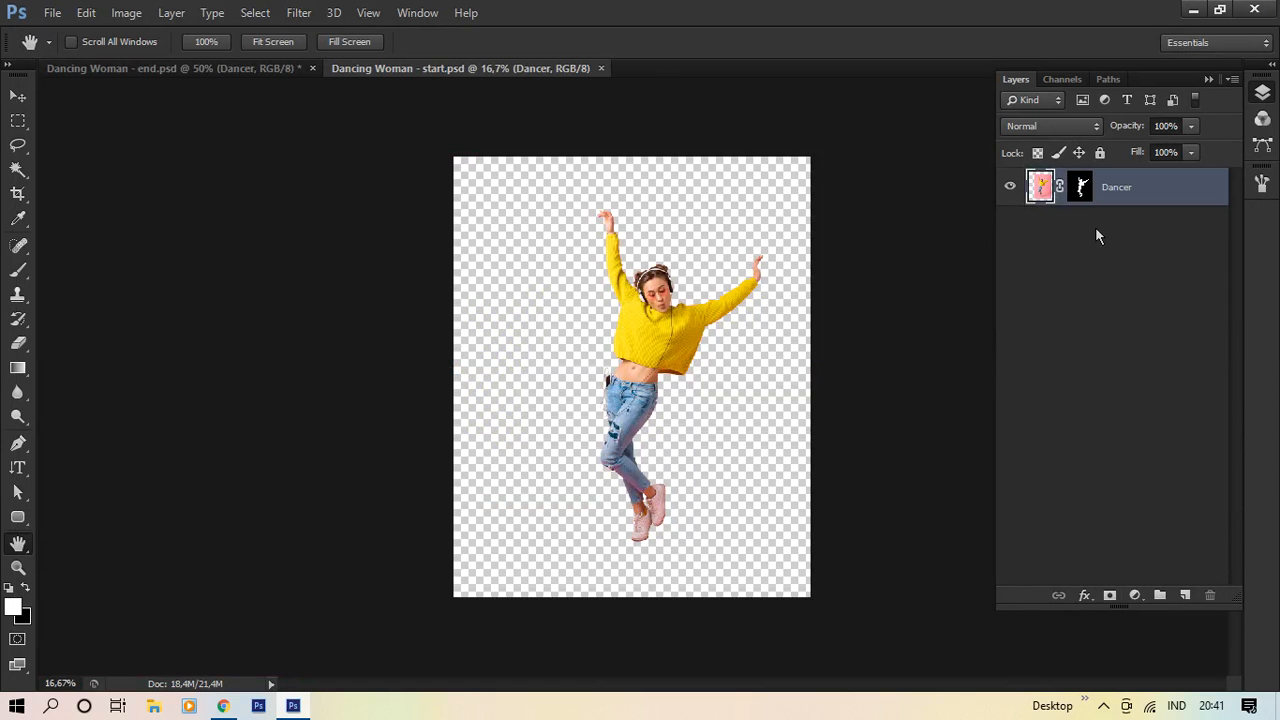
key(ctrl+0)
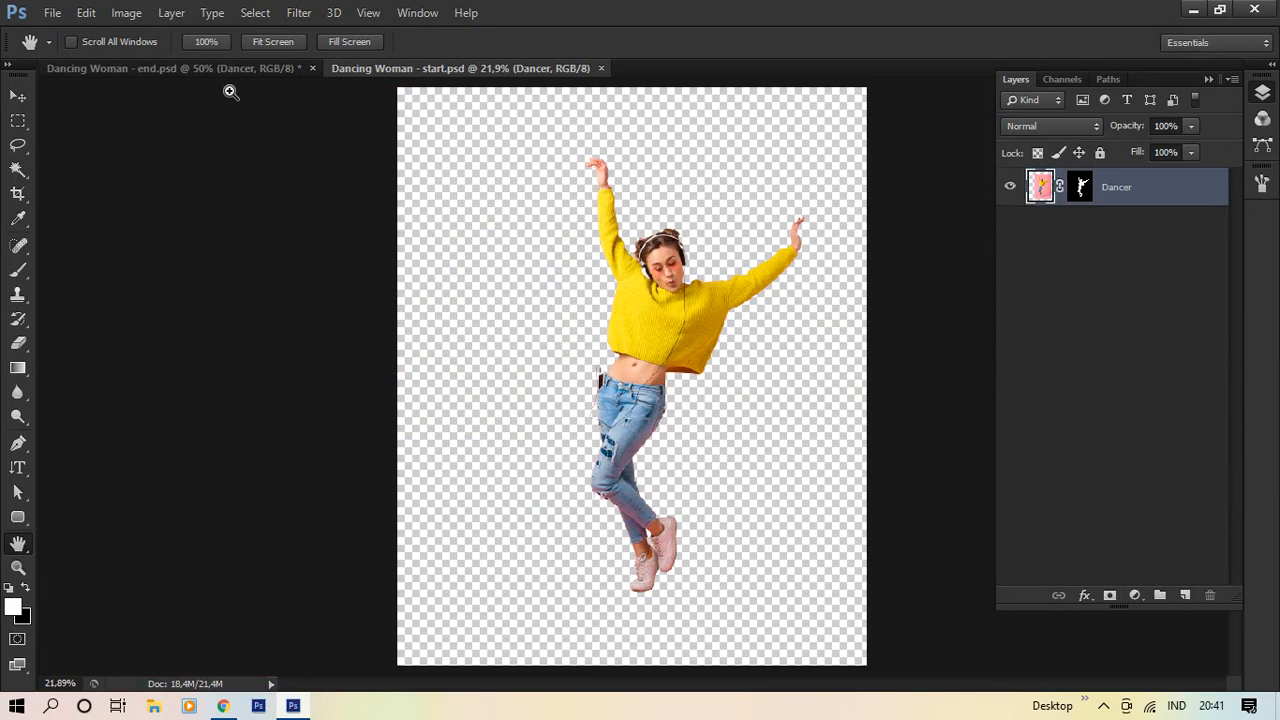
Step: Open the blue scratched Unsplash texture JPG from the Displacement Map folder and fit it in view
key(ctrl+o)
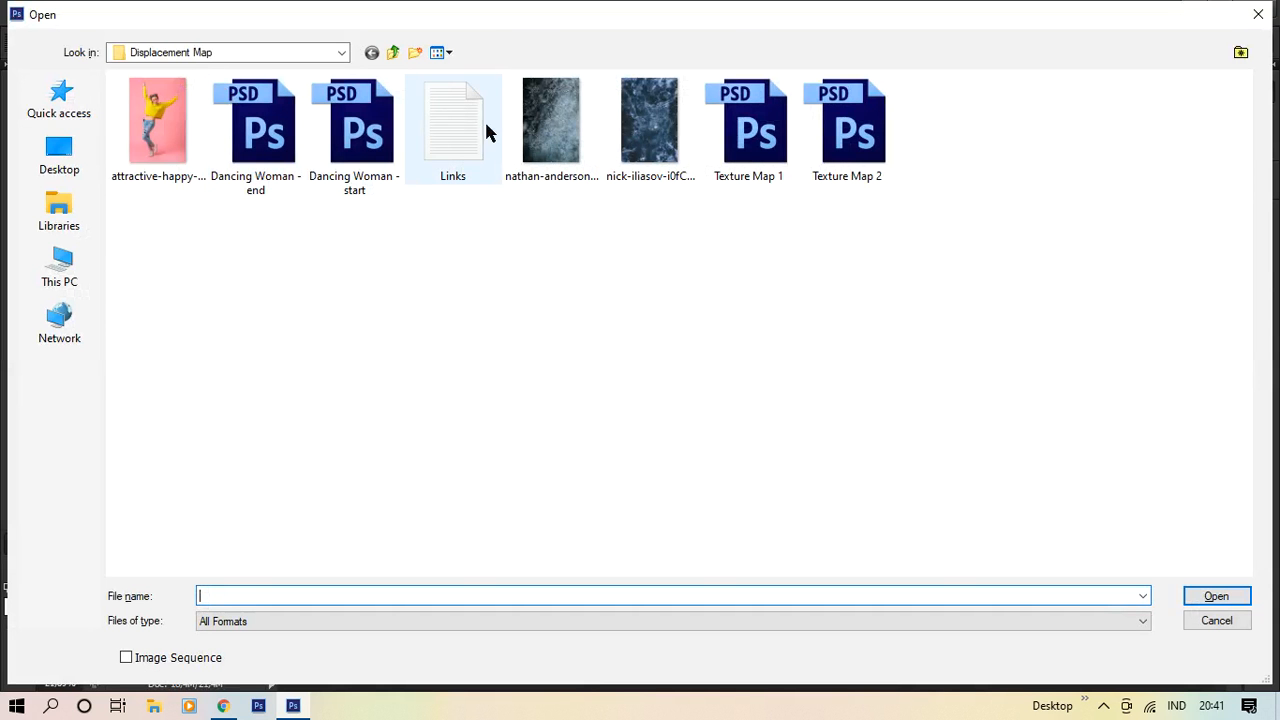
click(640, 130)
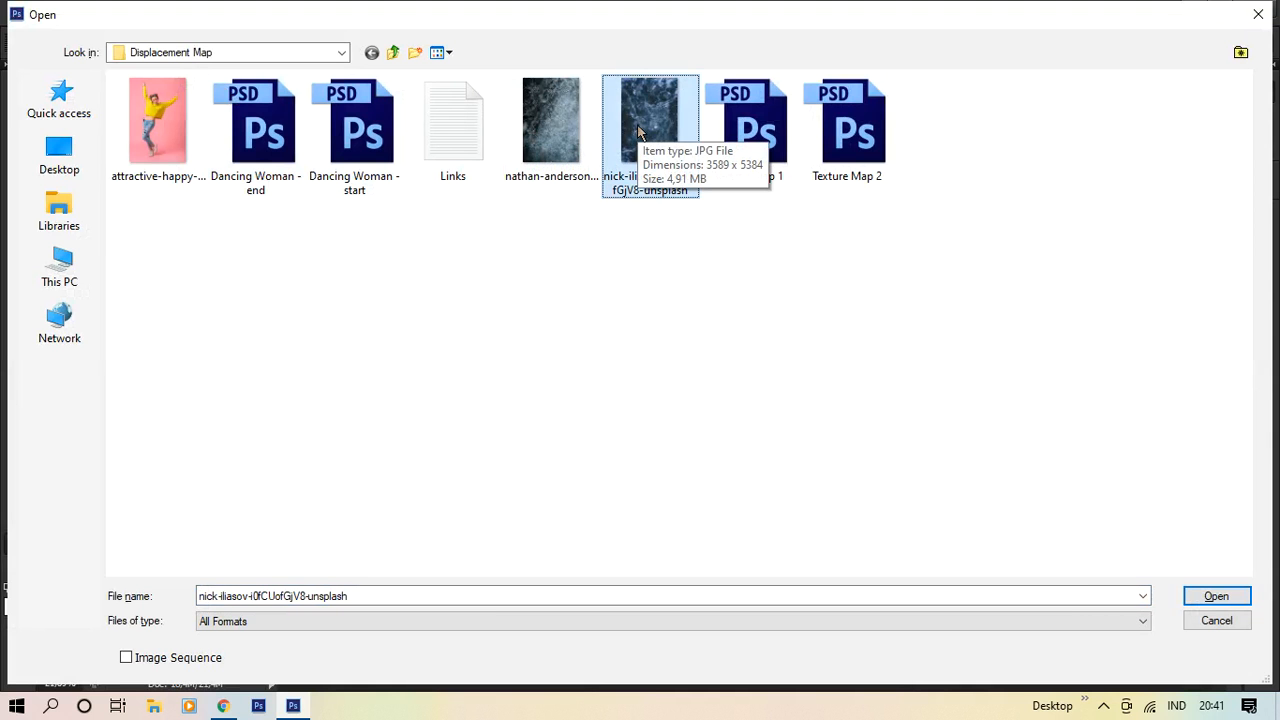
double_click(639, 129)
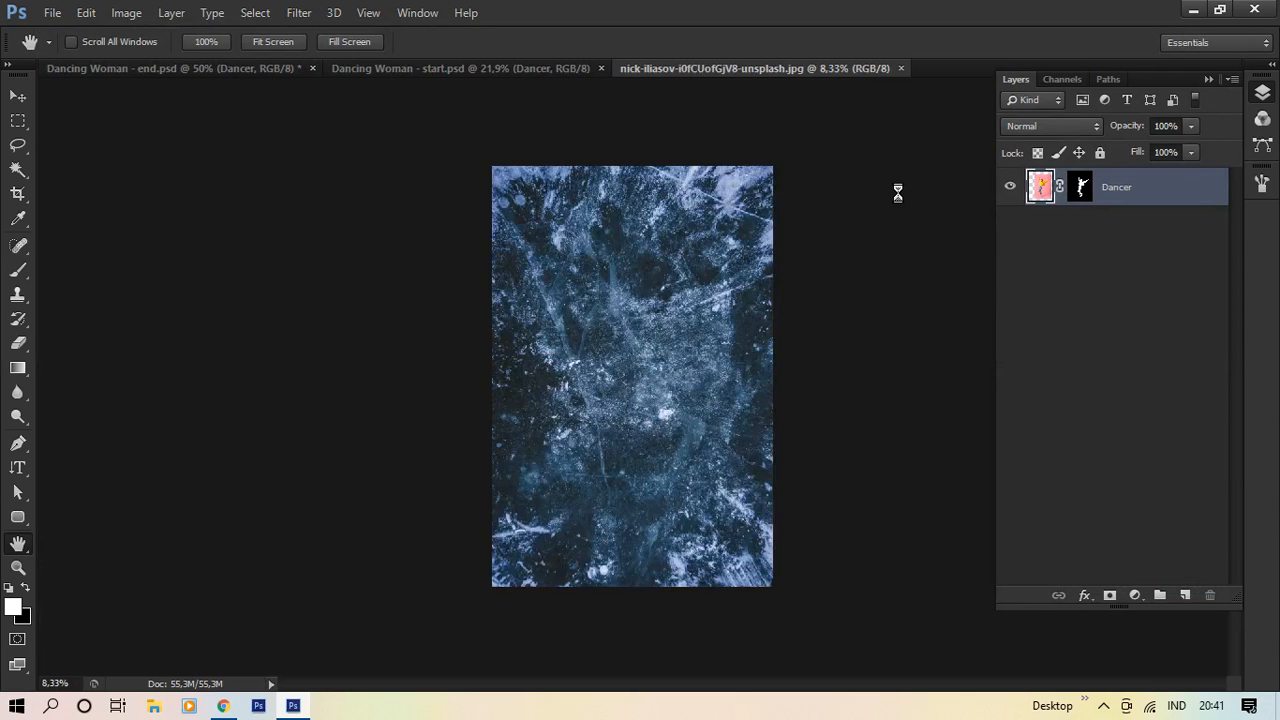
key(ctrl+0)
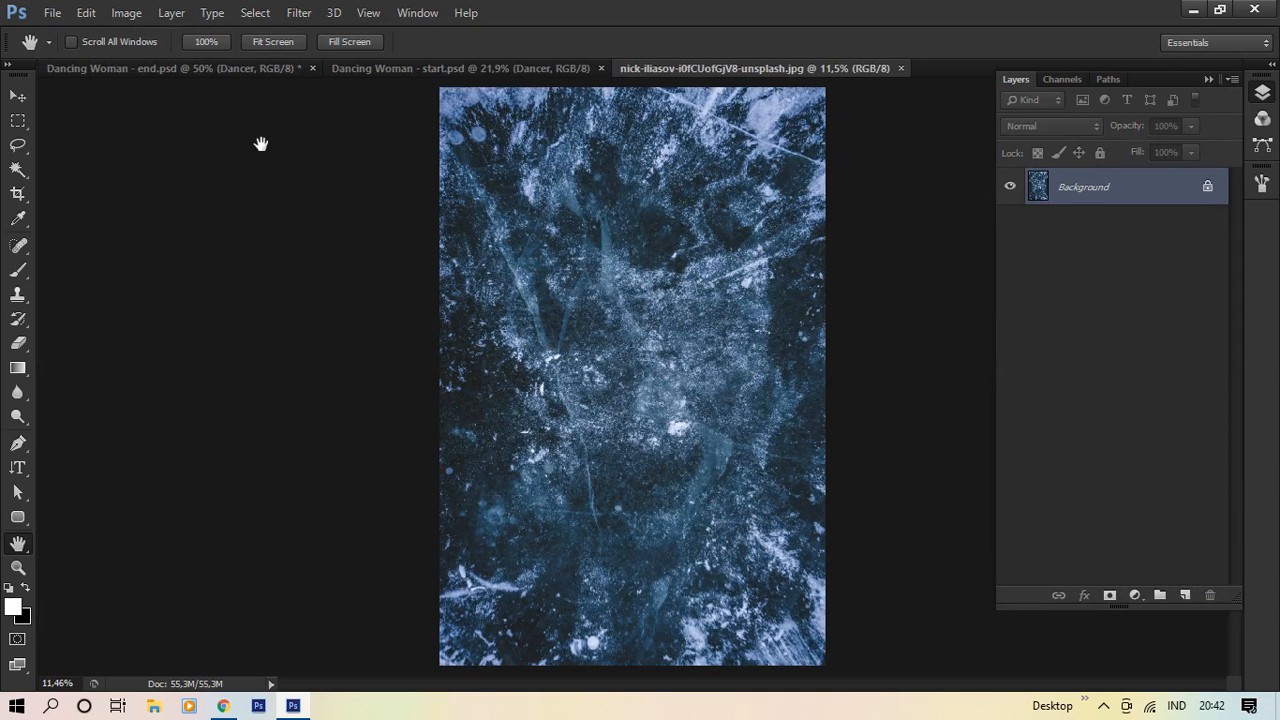
Step: Save the blue texture in Photoshop PSD format as Texture Map 1, replacing the existing file, and close it
click(54, 18)
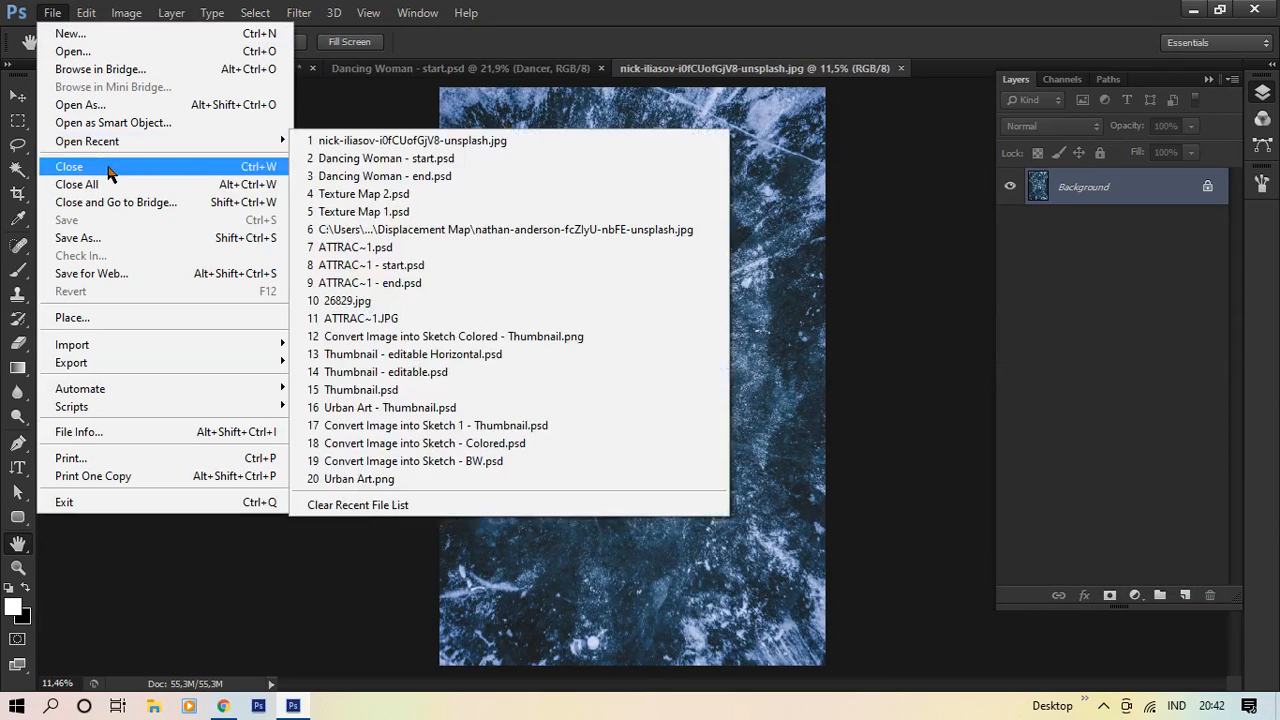
click(140, 241)
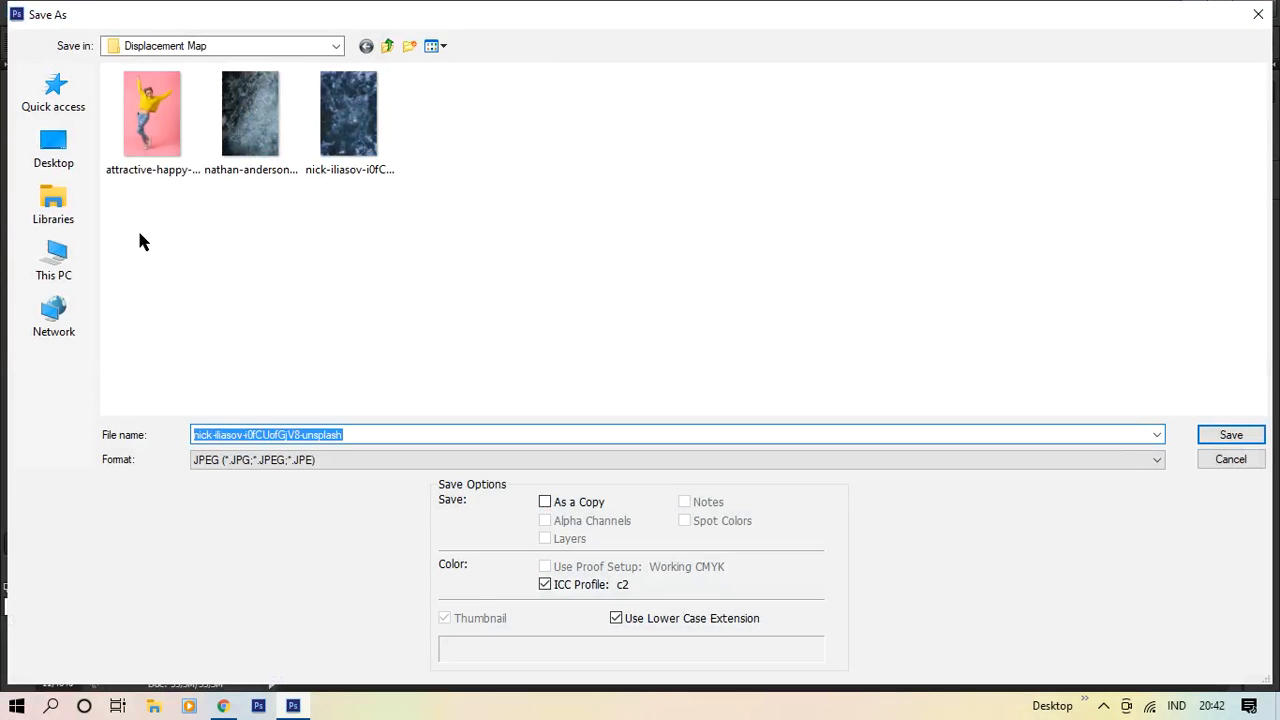
click(388, 466)
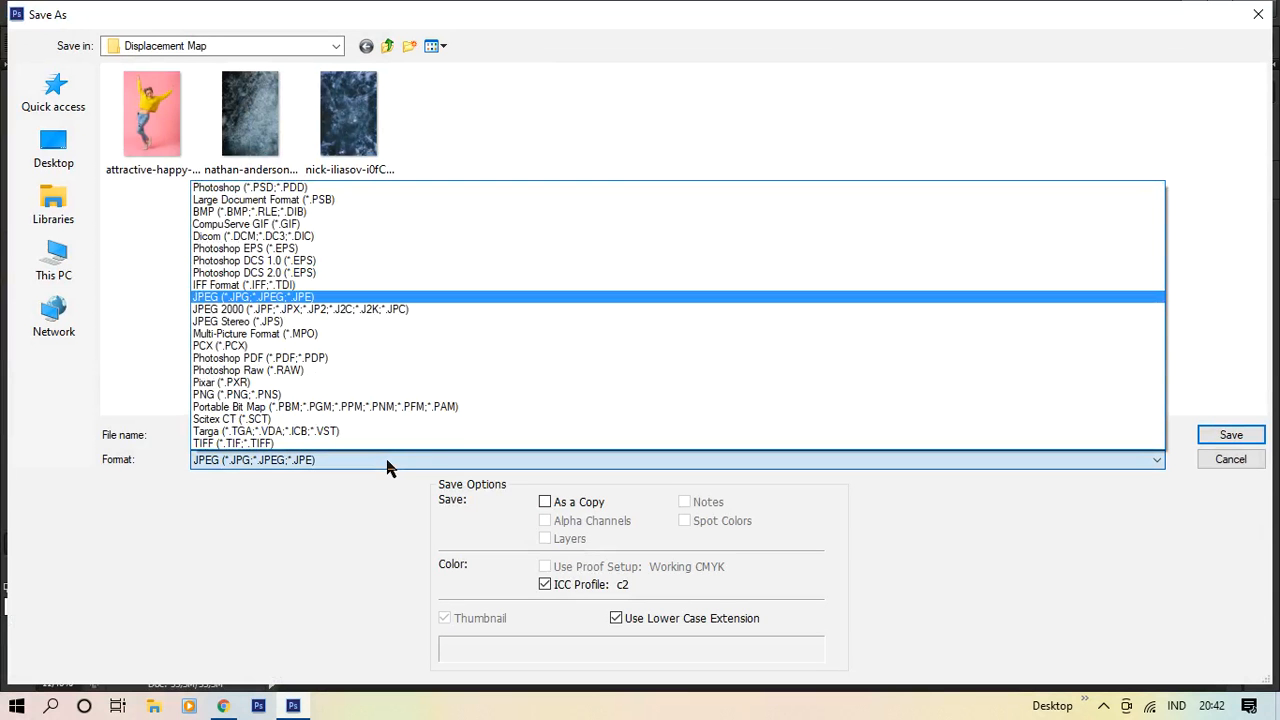
click(443, 189)
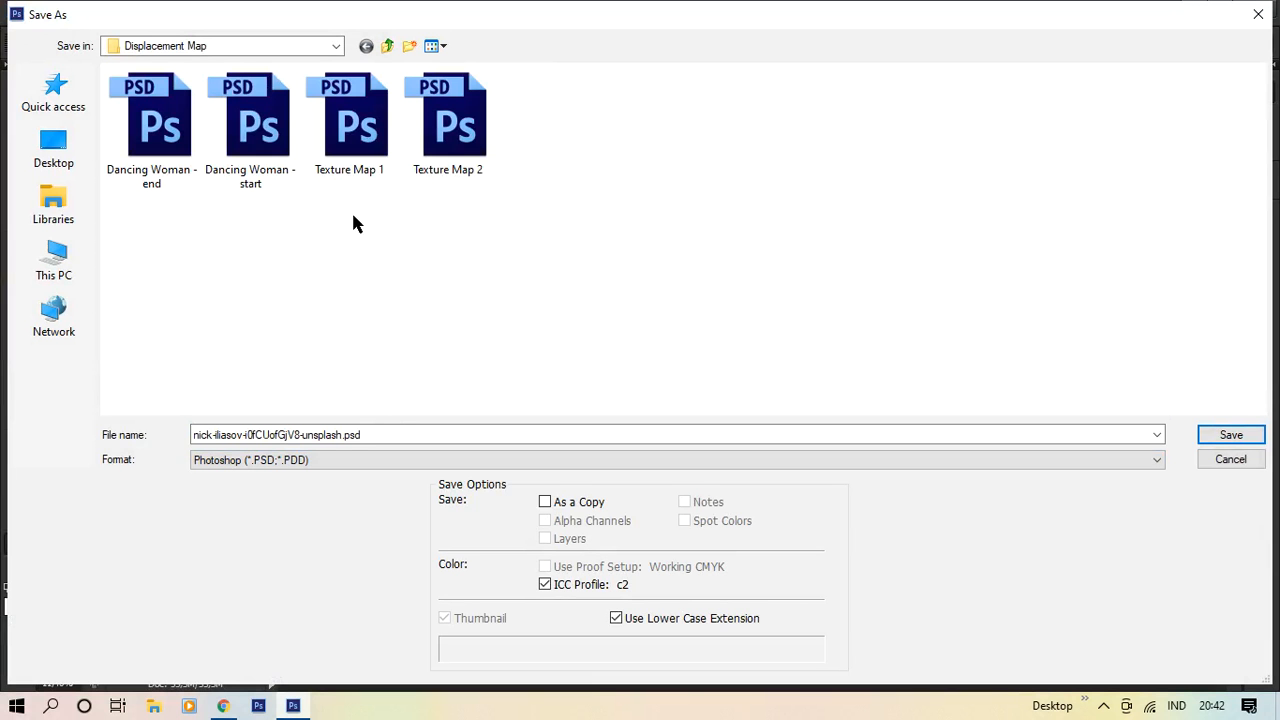
click(355, 150)
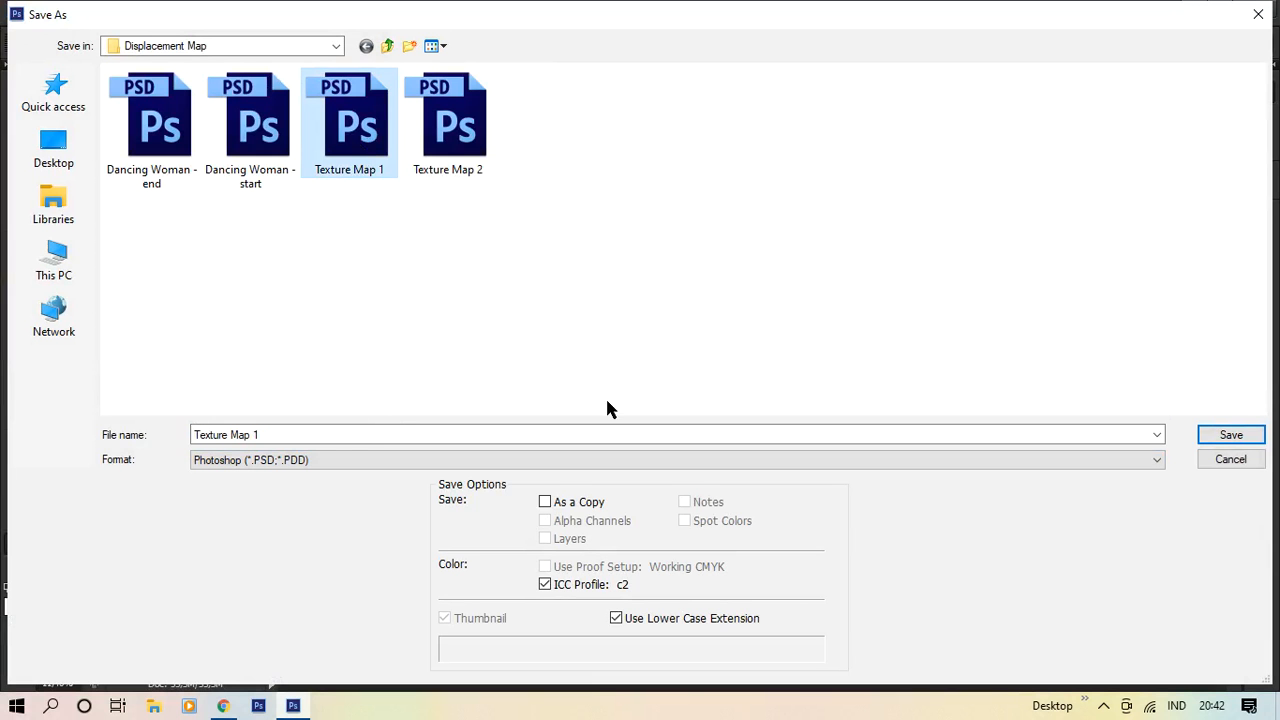
click(1217, 435)
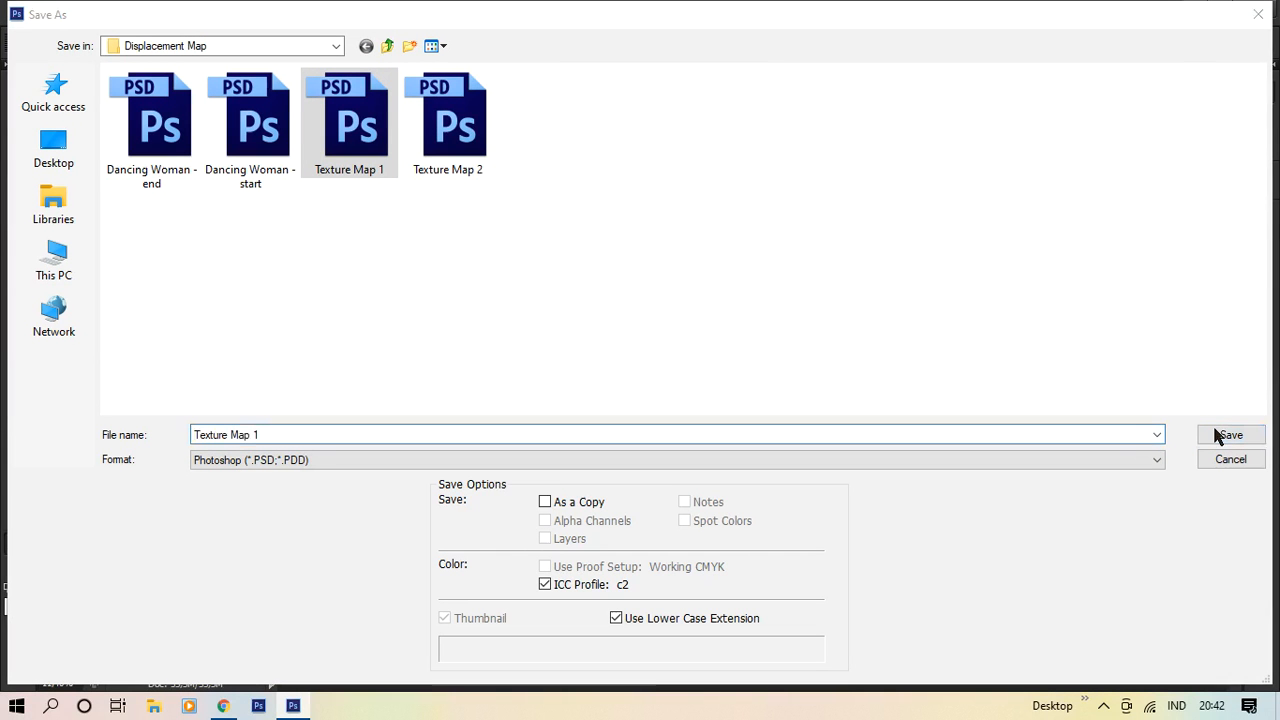
click(588, 280)
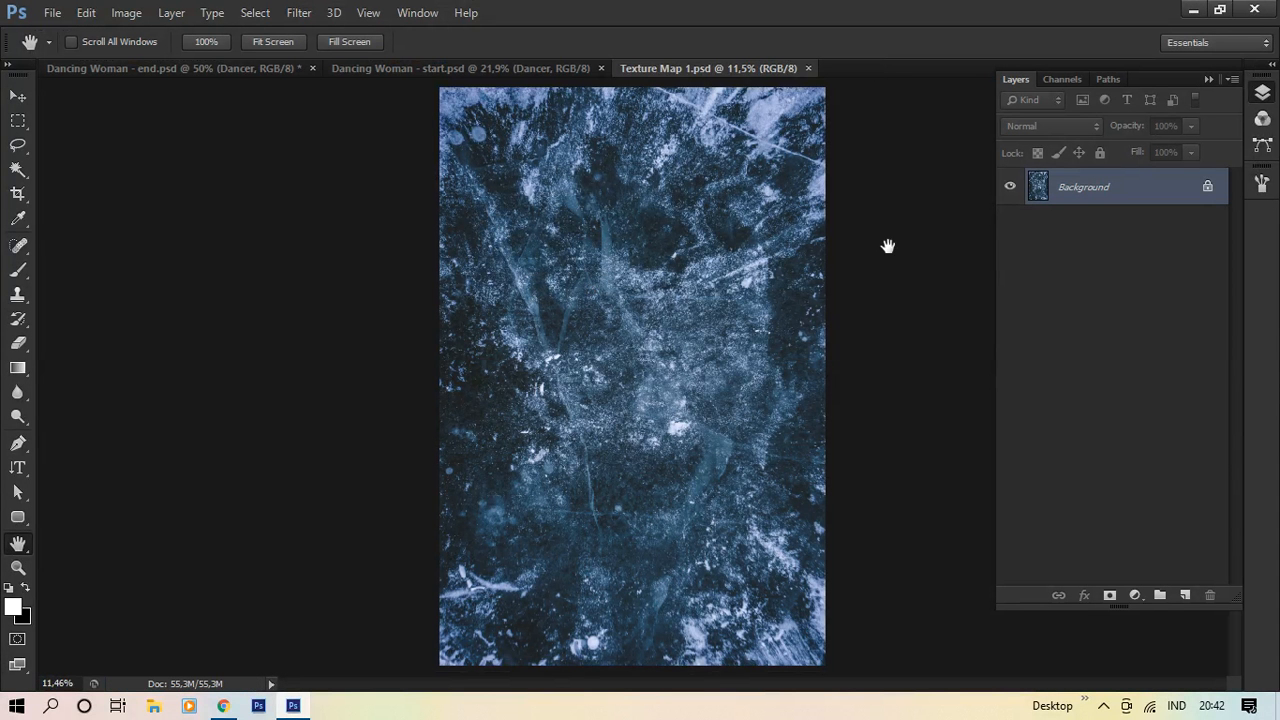
key(ctrl+w)
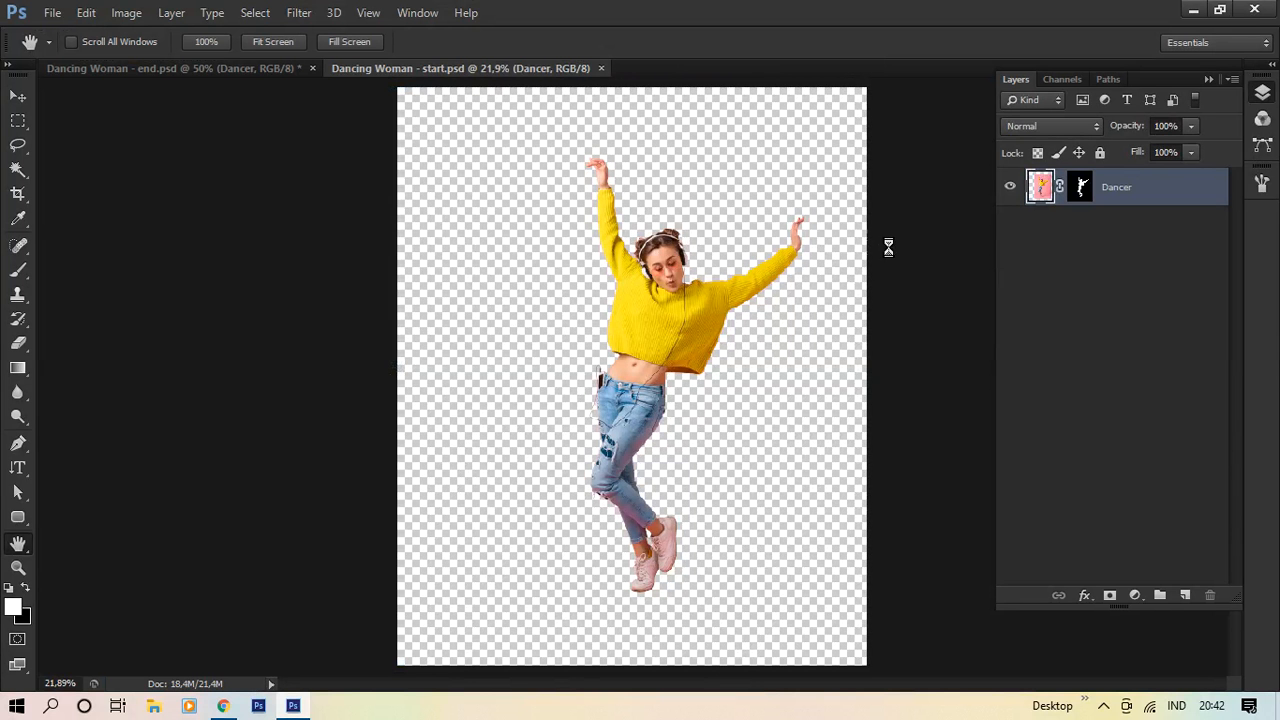
Step: Open the dark speckled Unsplash texture JPG from the Displacement Map folder
key(ctrl+o)
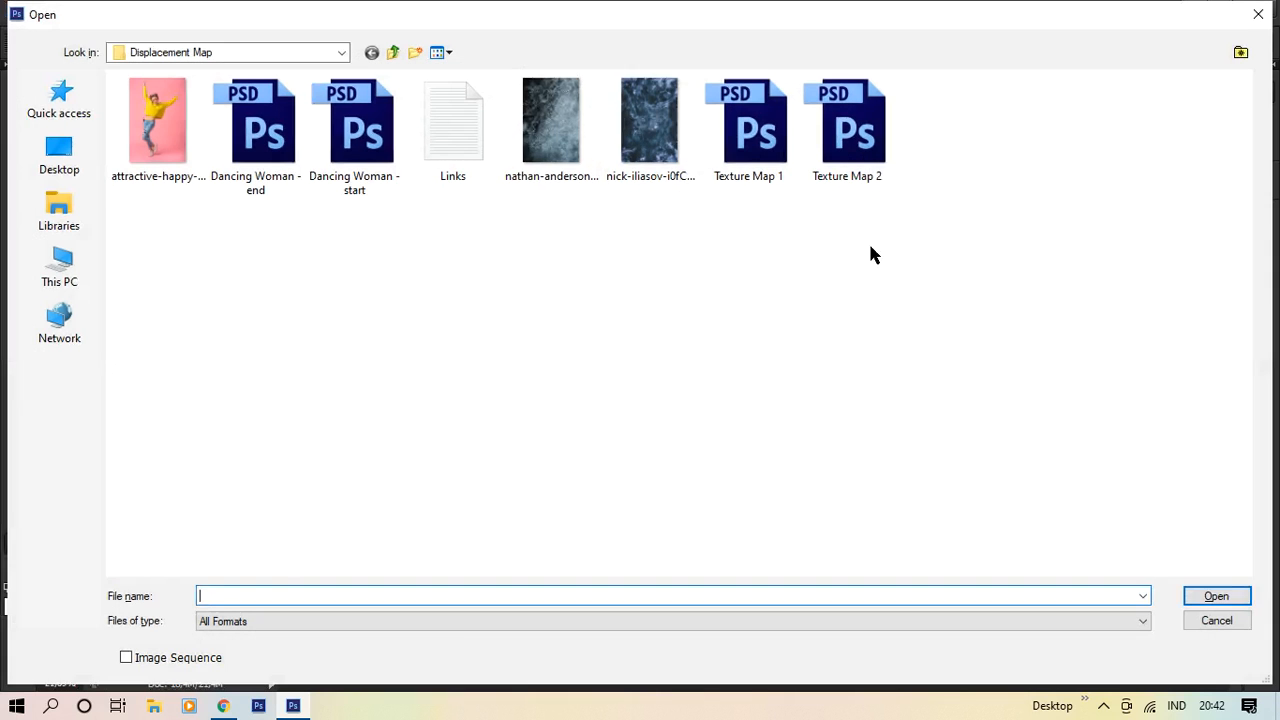
click(560, 122)
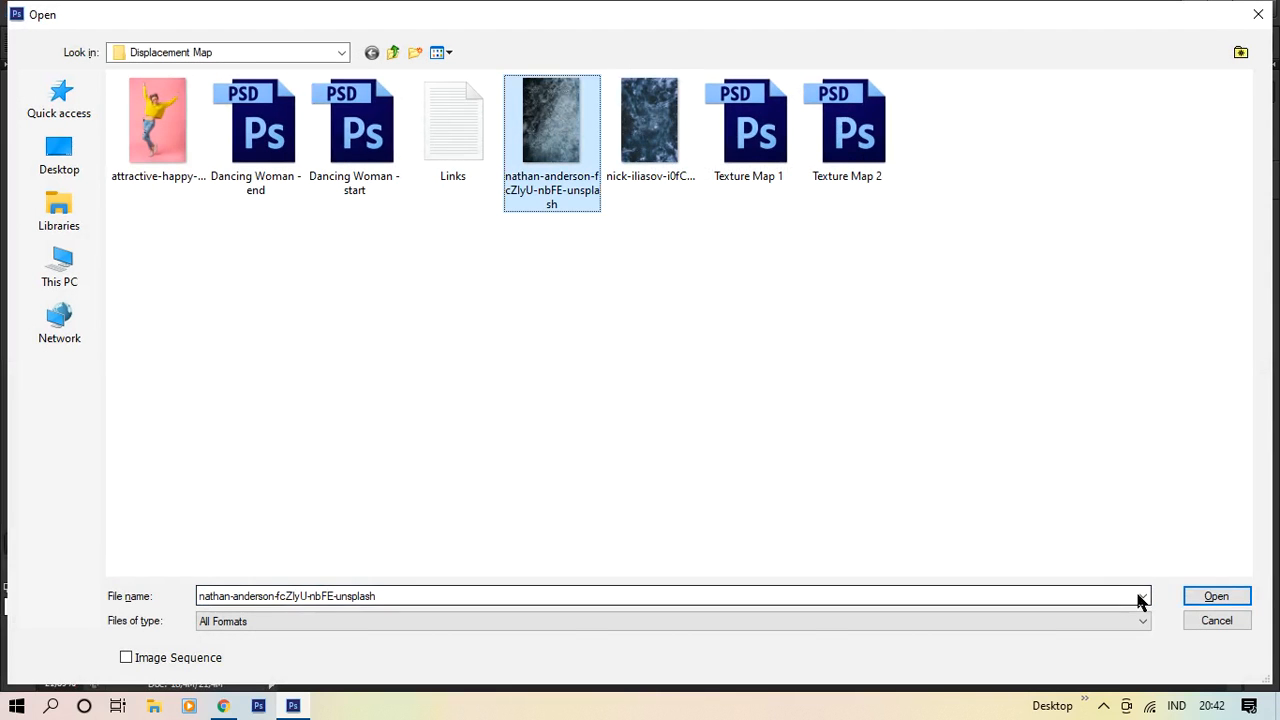
click(1218, 598)
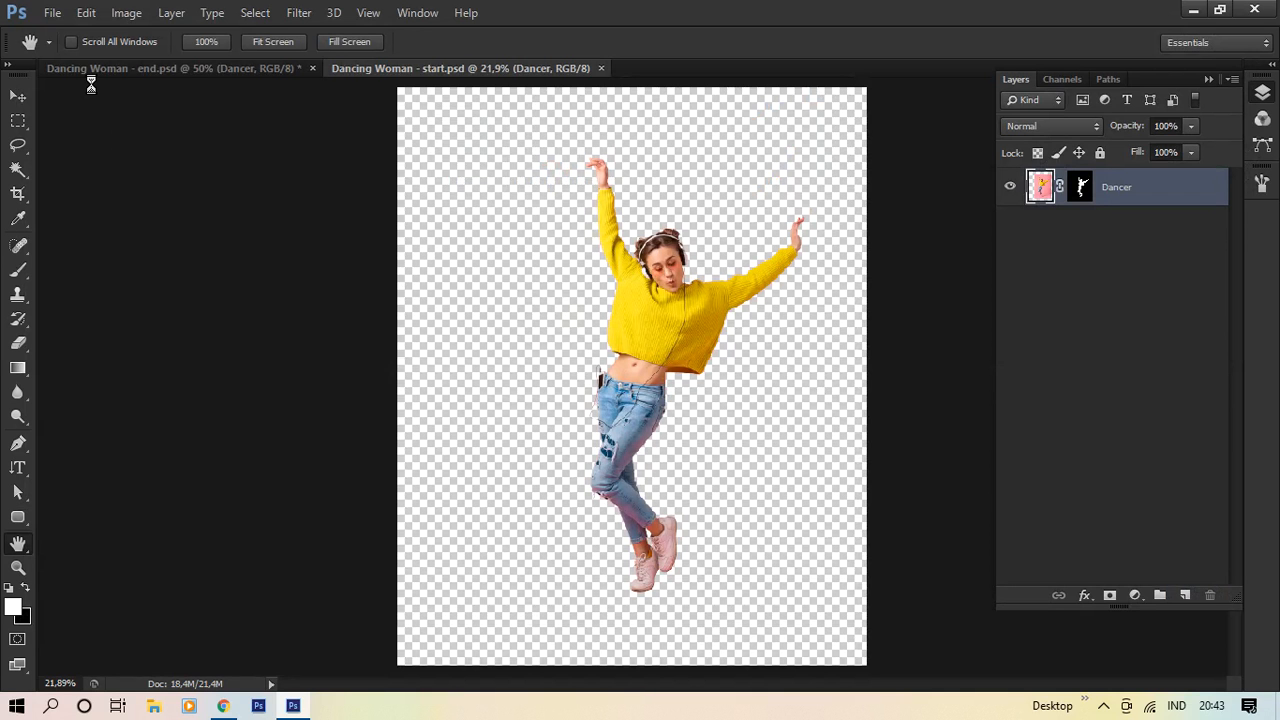
Step: Save the speckled texture in Photoshop PSD format as Texture Map 2, replacing the existing file, and close it
click(52, 14)
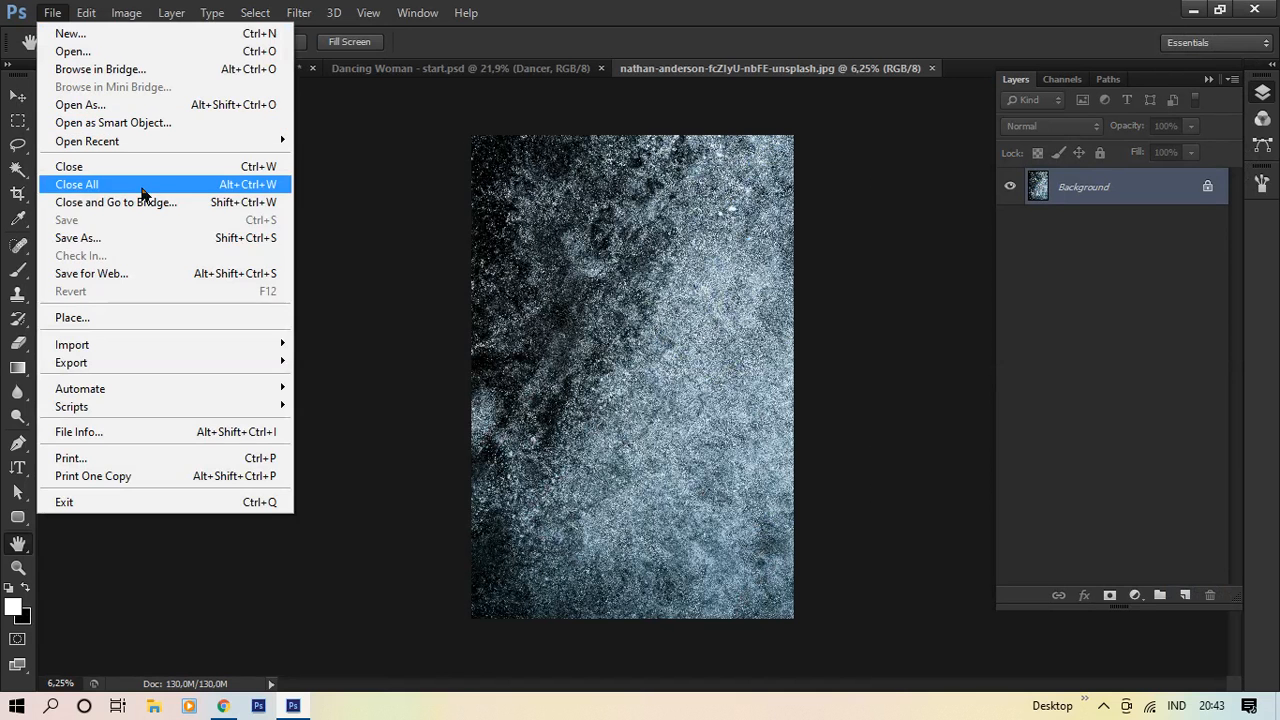
click(162, 240)
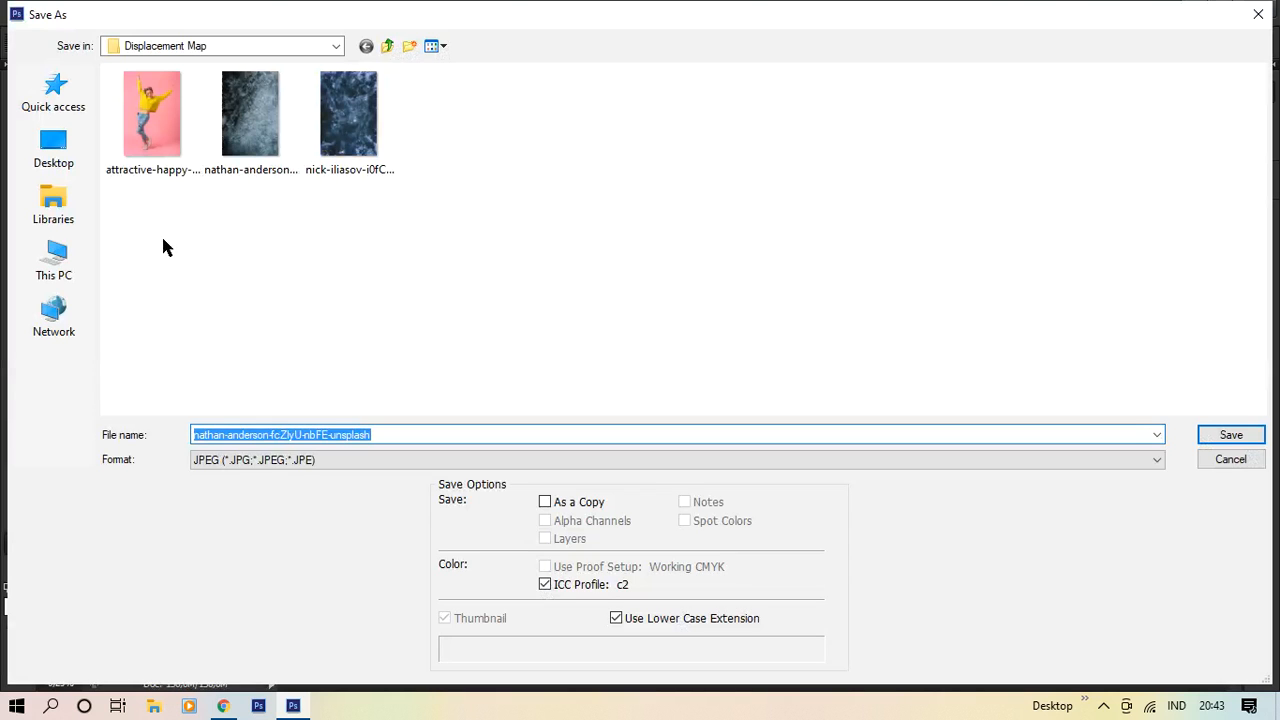
click(372, 466)
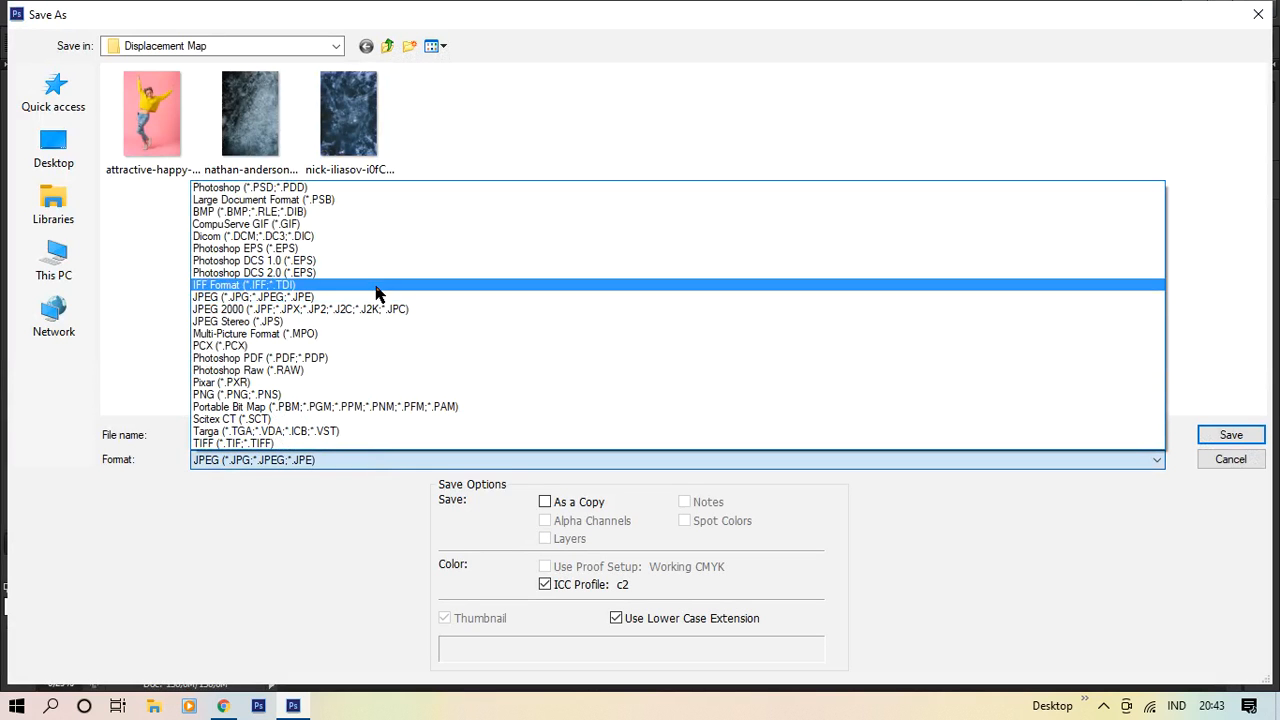
click(427, 189)
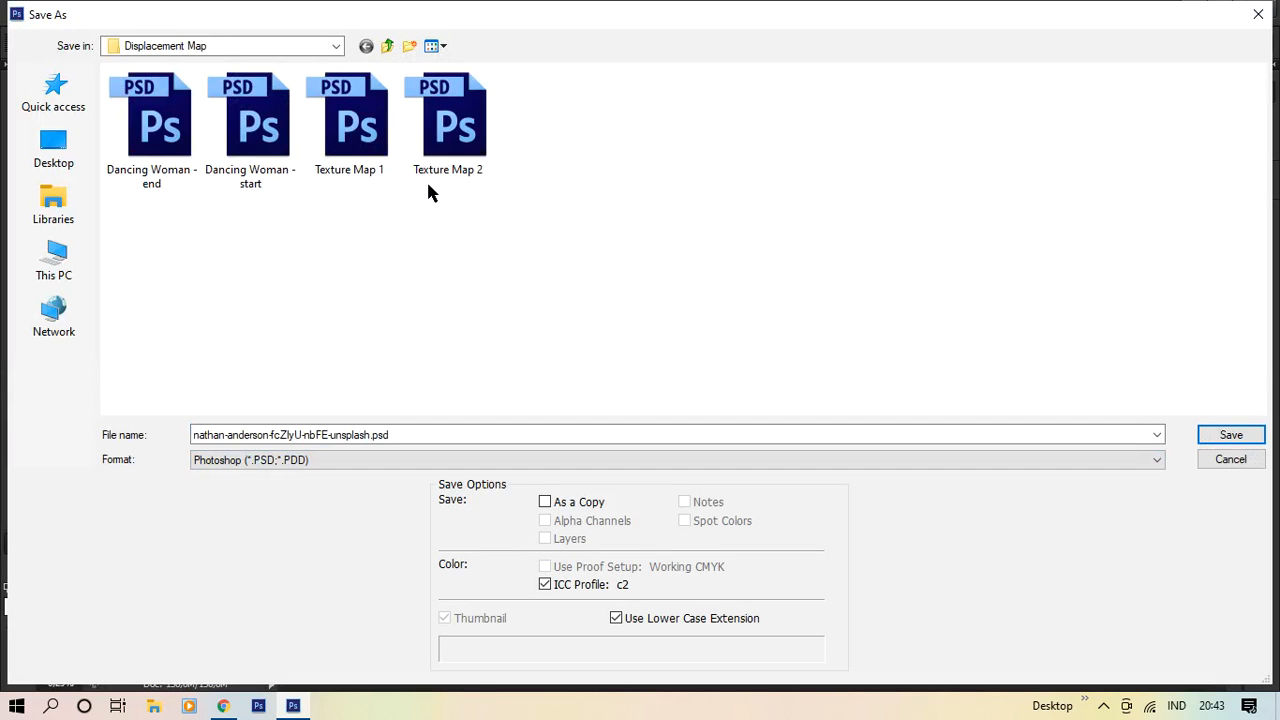
click(468, 163)
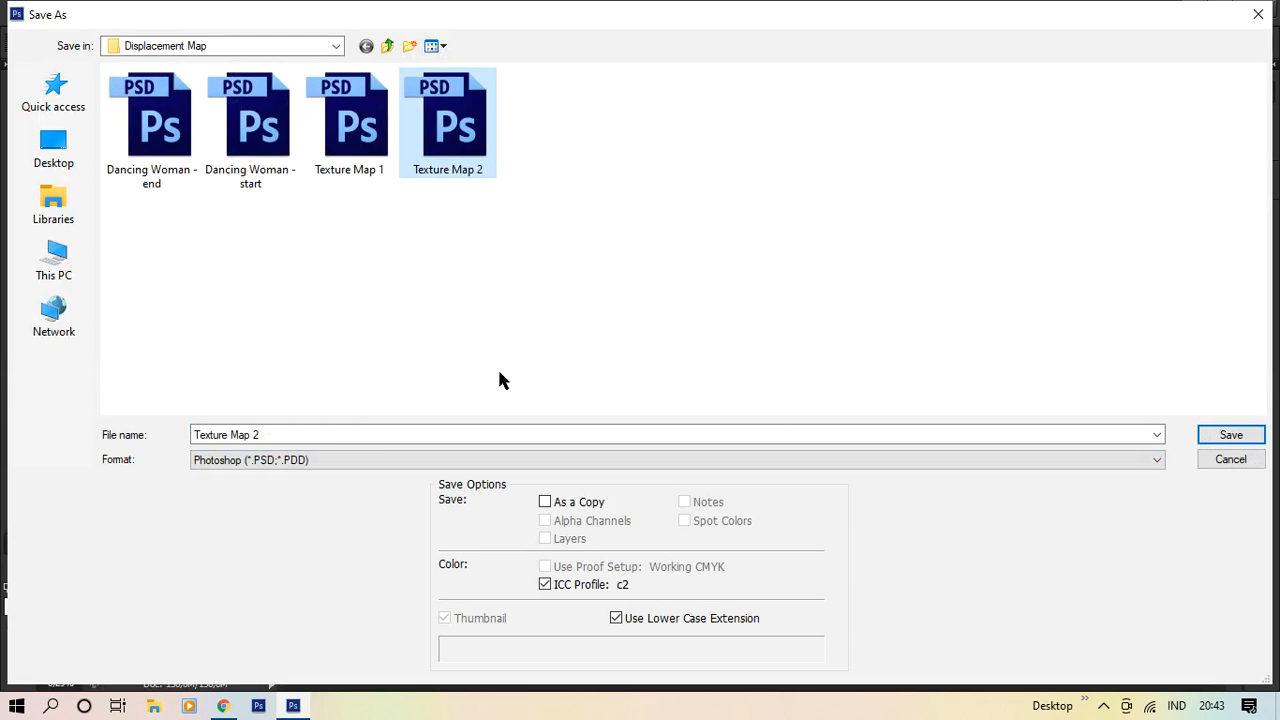
click(1222, 437)
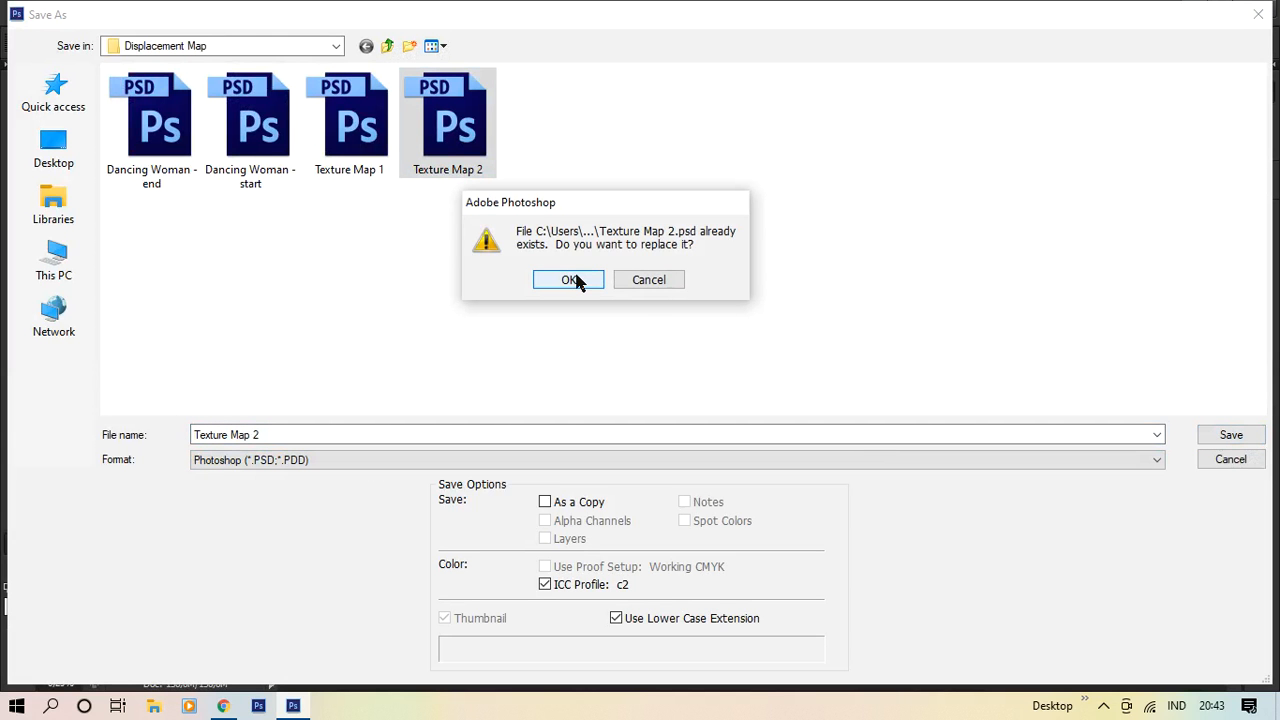
click(572, 280)
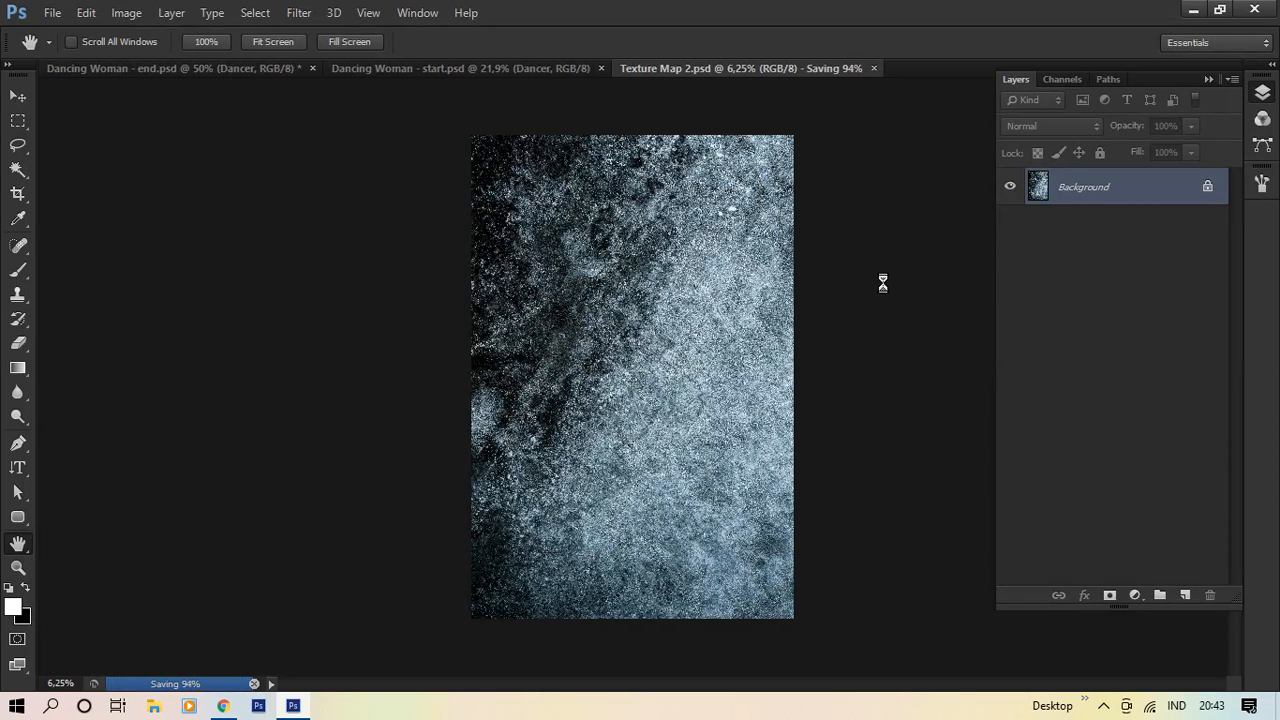
key(ctrl+w)
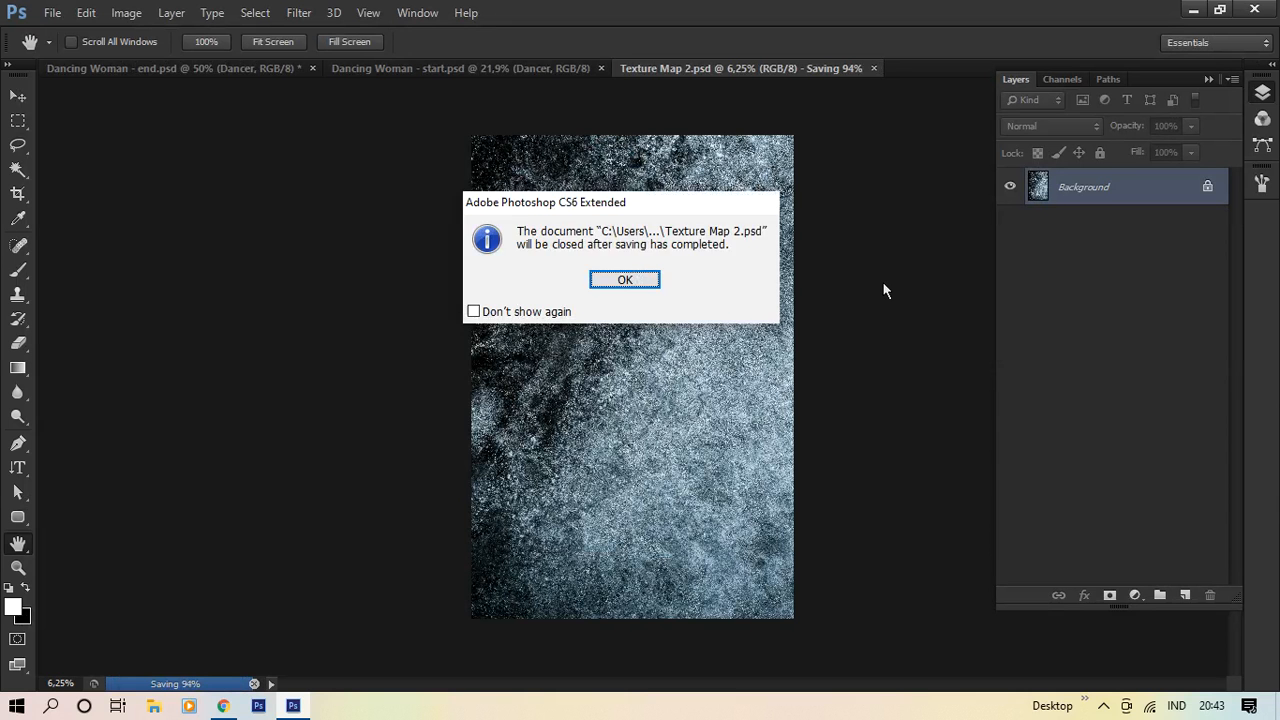
click(640, 279)
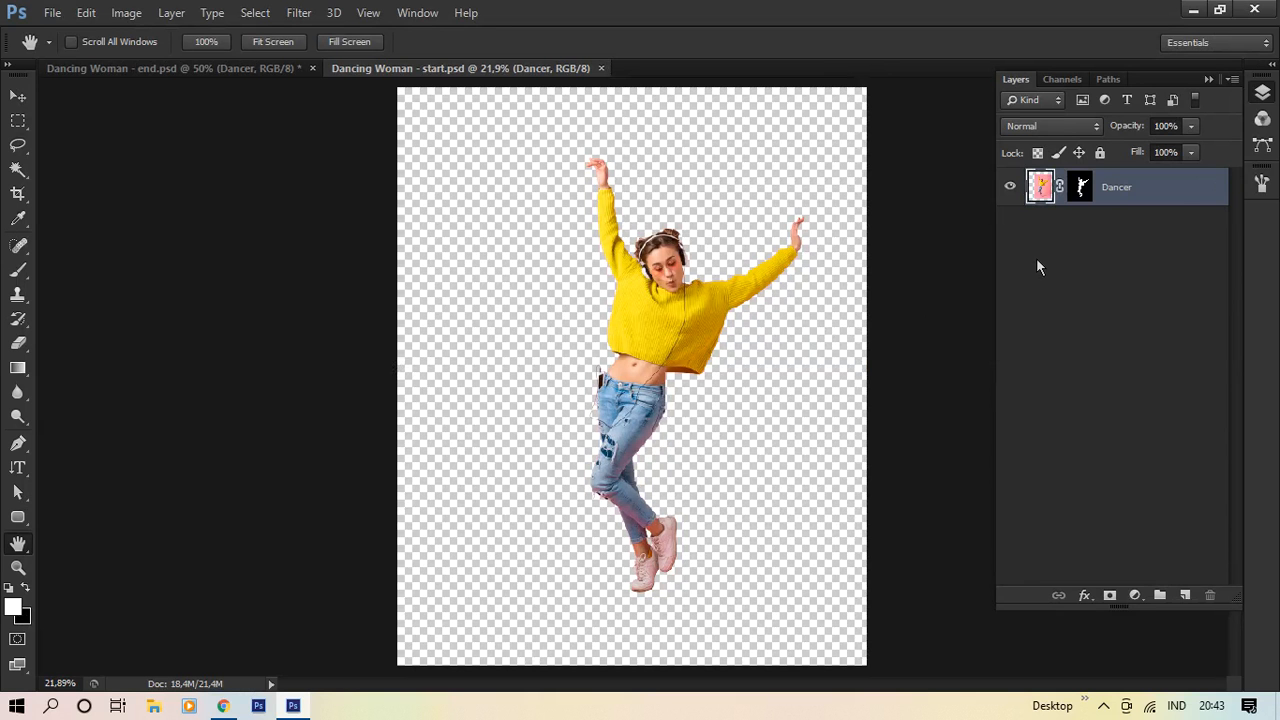
Step: Duplicate the Dancer layer within Dancing Woman - start.psd and name the copy Distort 1
right_click(1177, 191)
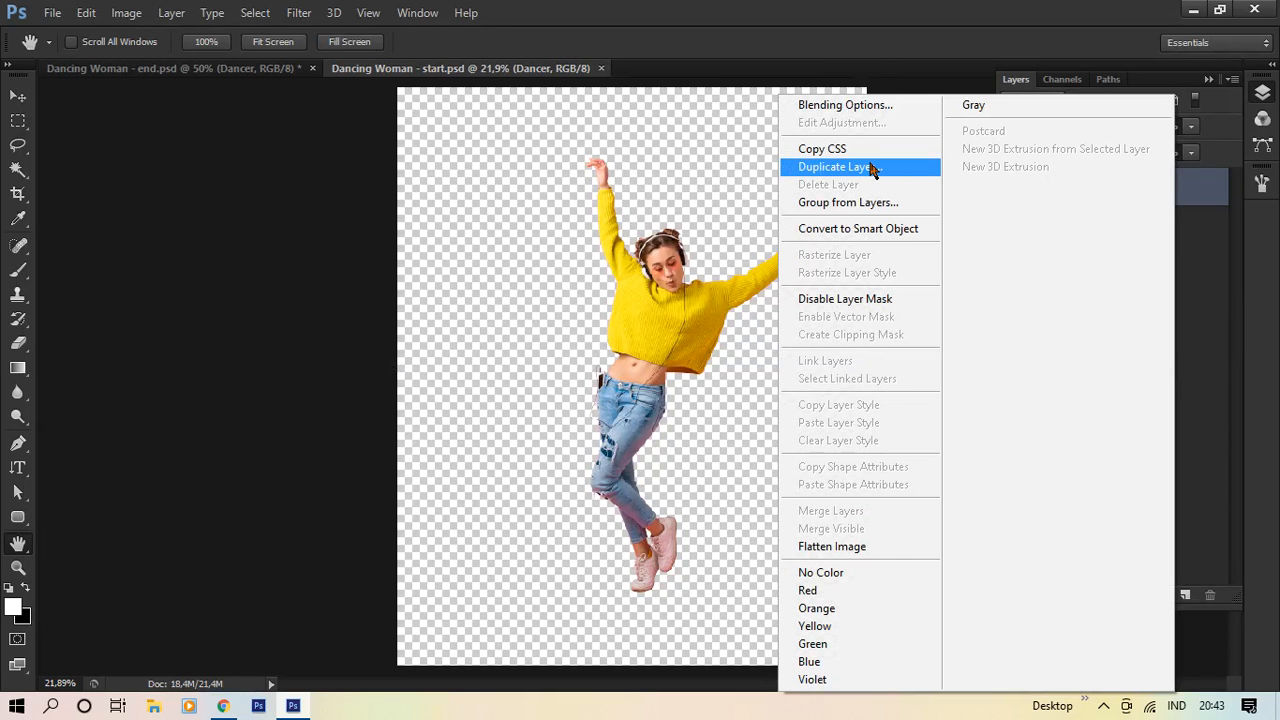
click(877, 168)
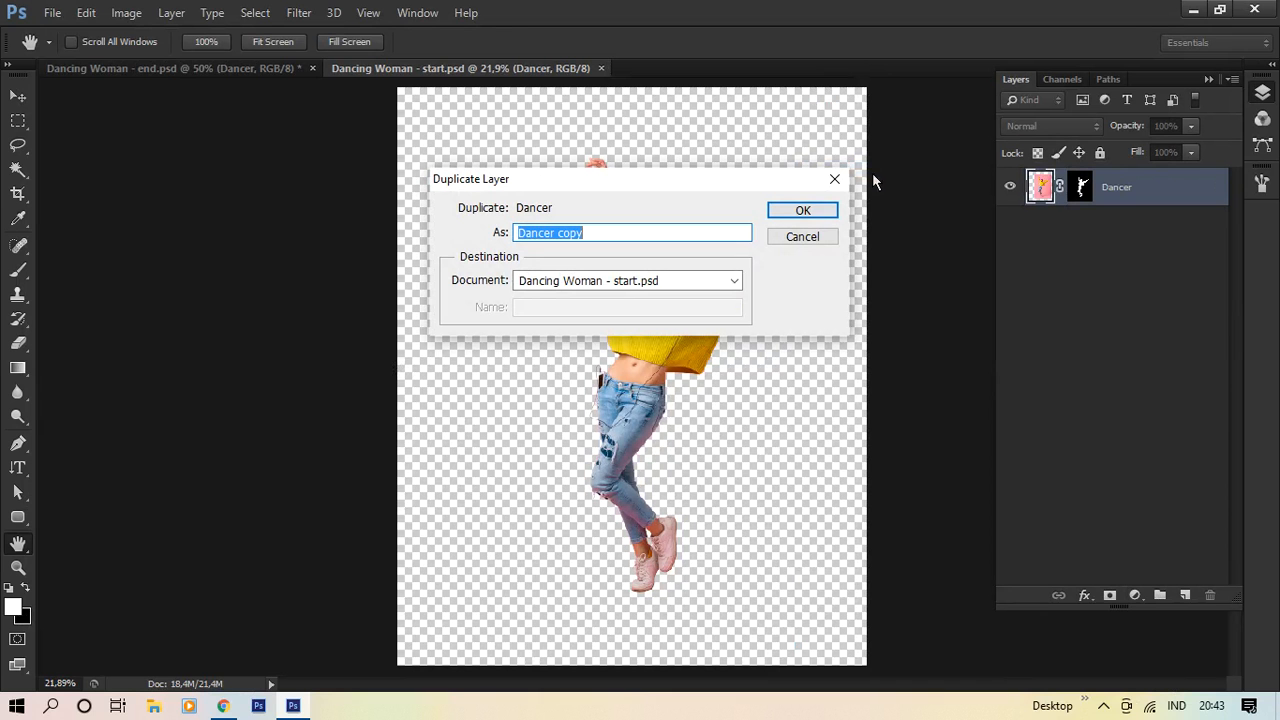
text(Dis)
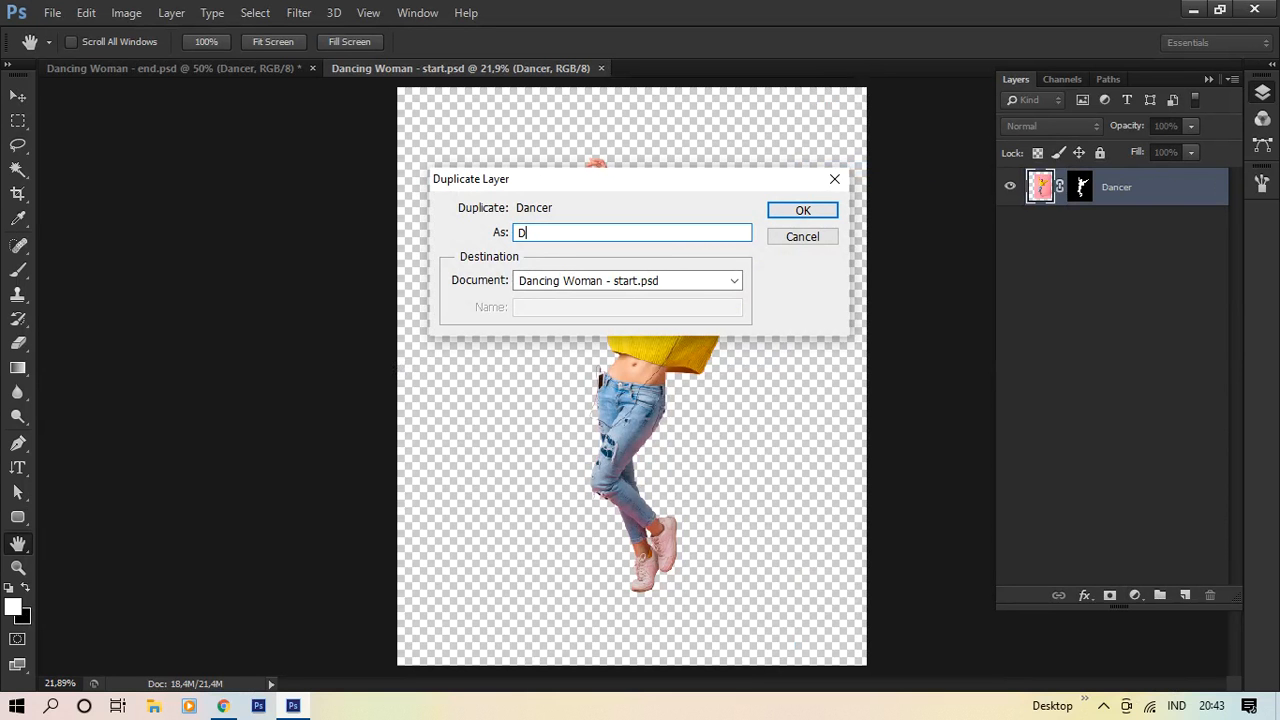
text(ort 1)
key(Return)
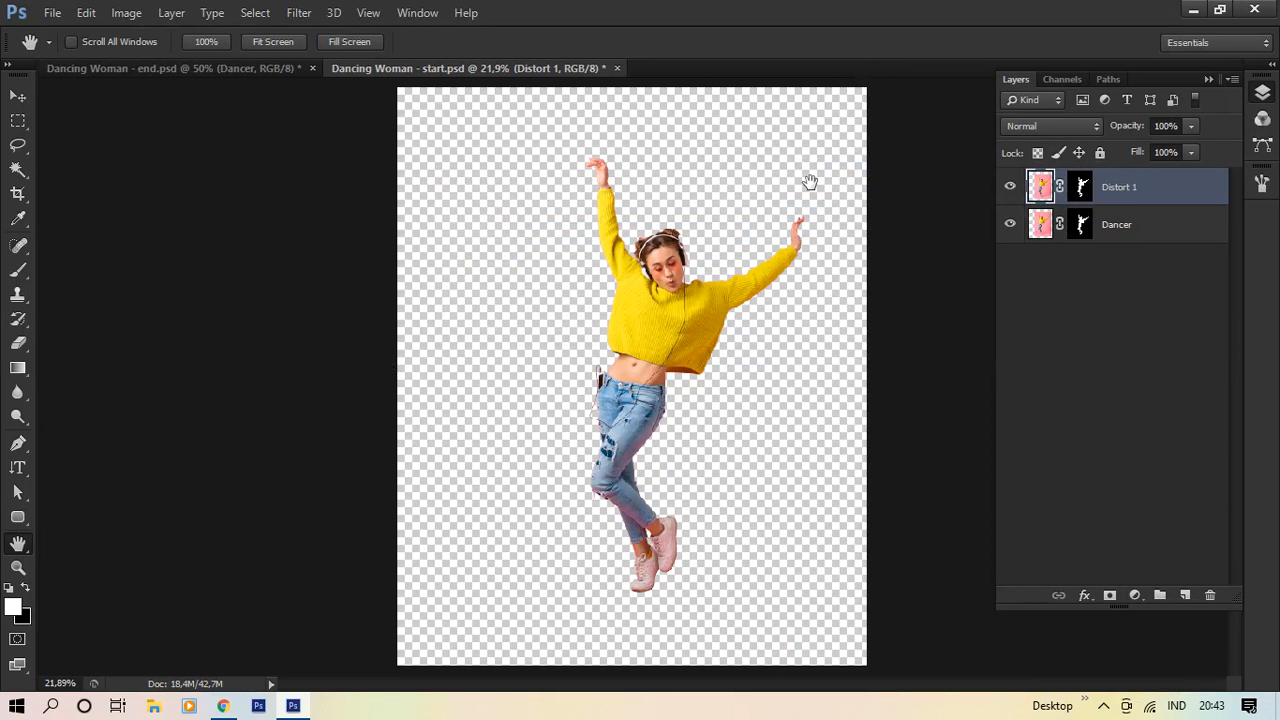
Step: Convert the Distort 1 layer for Smart Filters and set a Displace filter's horizontal and vertical scale to 500
click(302, 14)
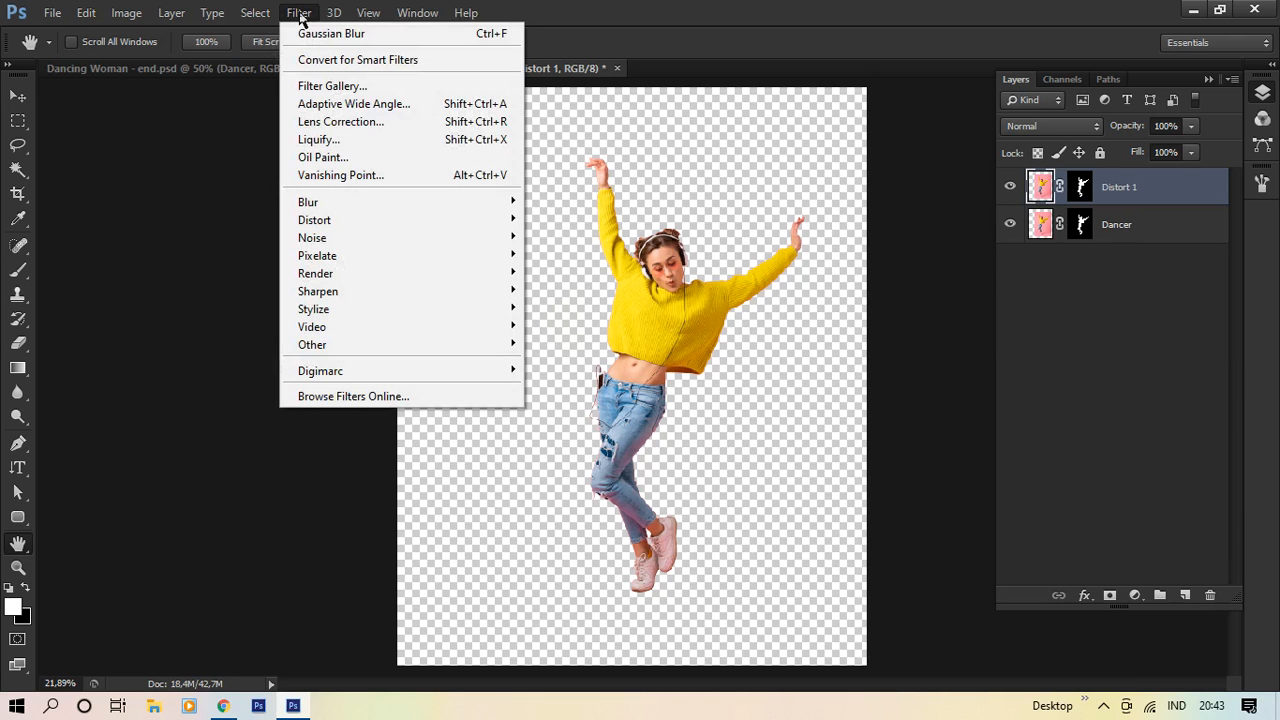
click(430, 62)
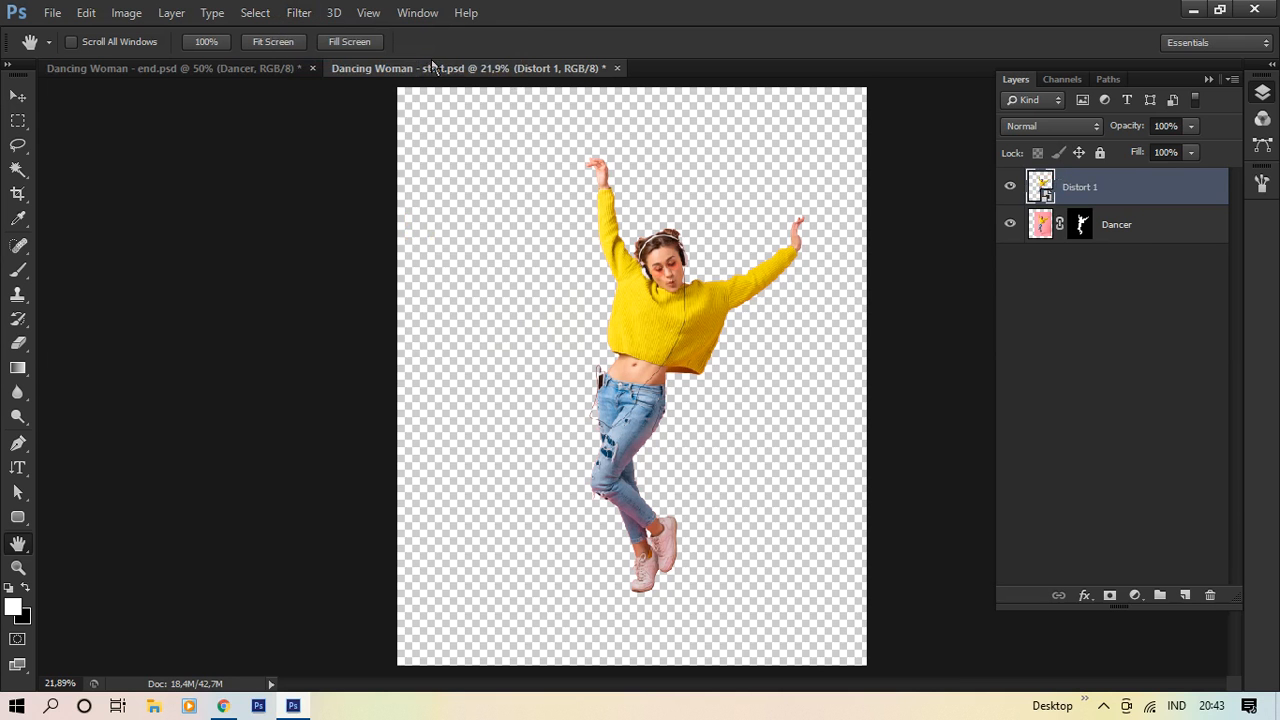
click(300, 14)
mouse_move(378, 222)
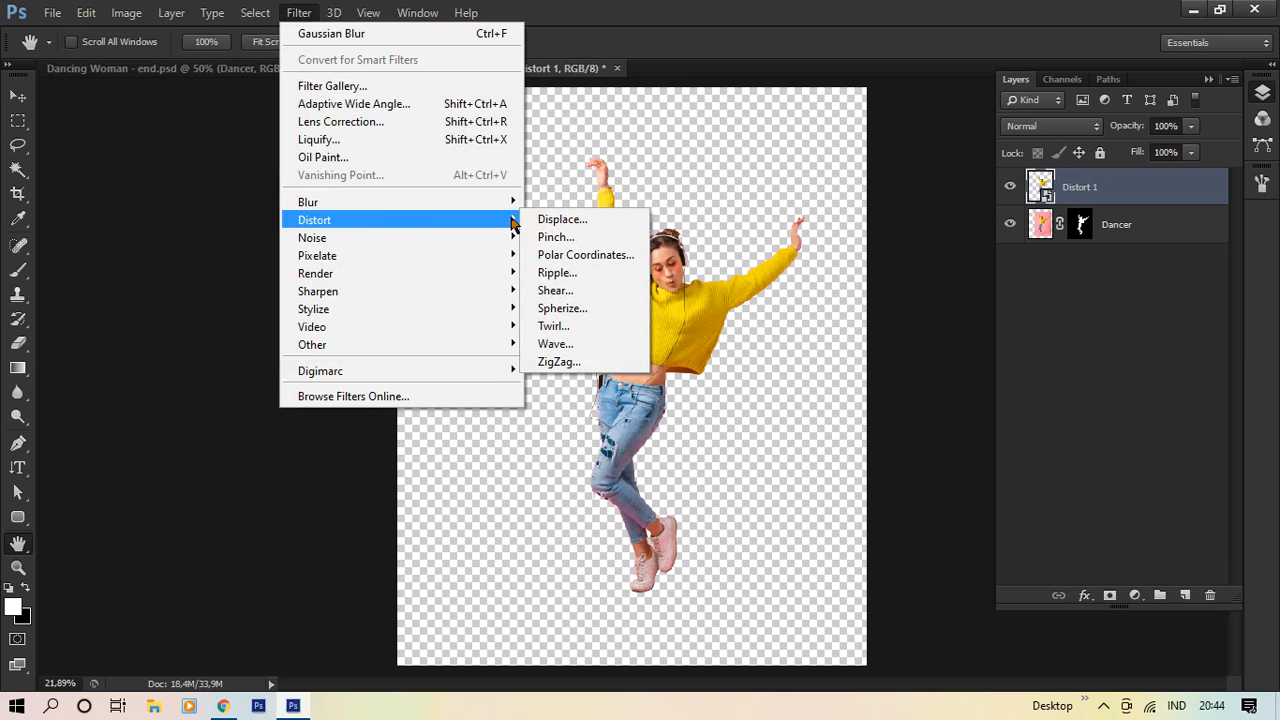
click(592, 220)
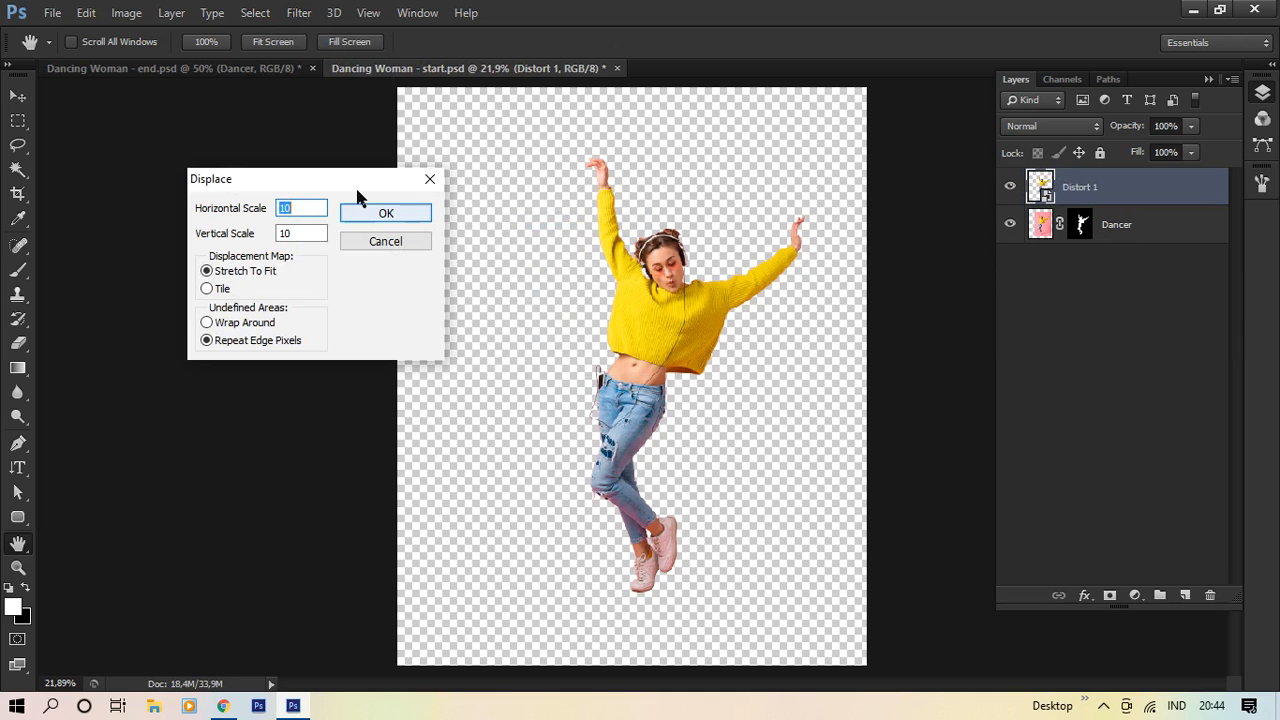
drag(357, 181, 277, 159)
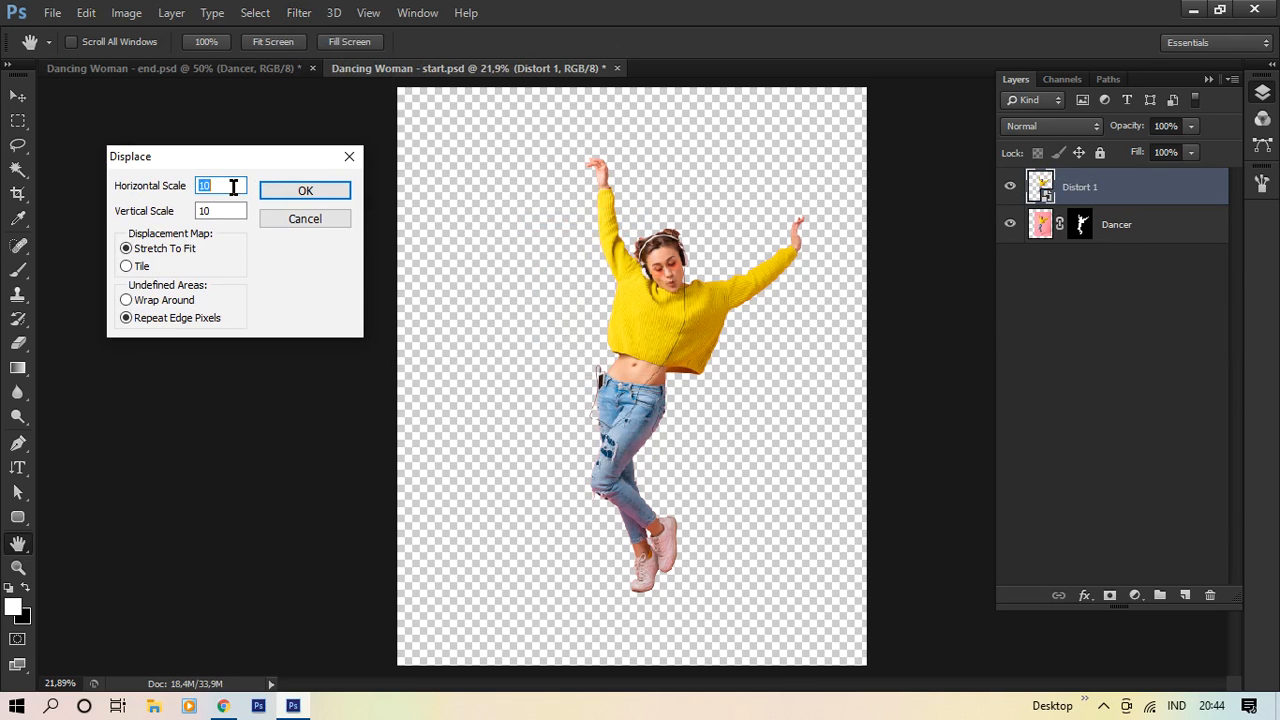
text(500)
key(Tab)
text(500)
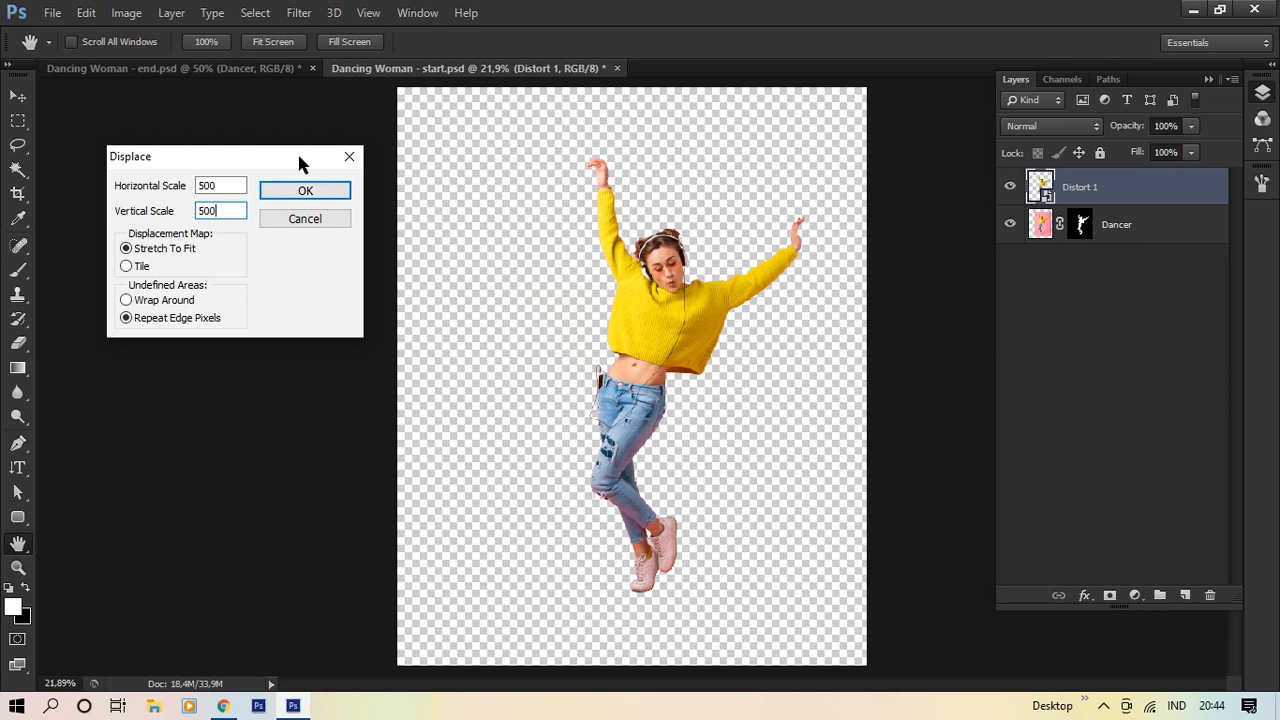
click(235, 186)
Step: Apply the Displace filter to Distort 1 using Texture Map 1 as the displacement map
click(324, 186)
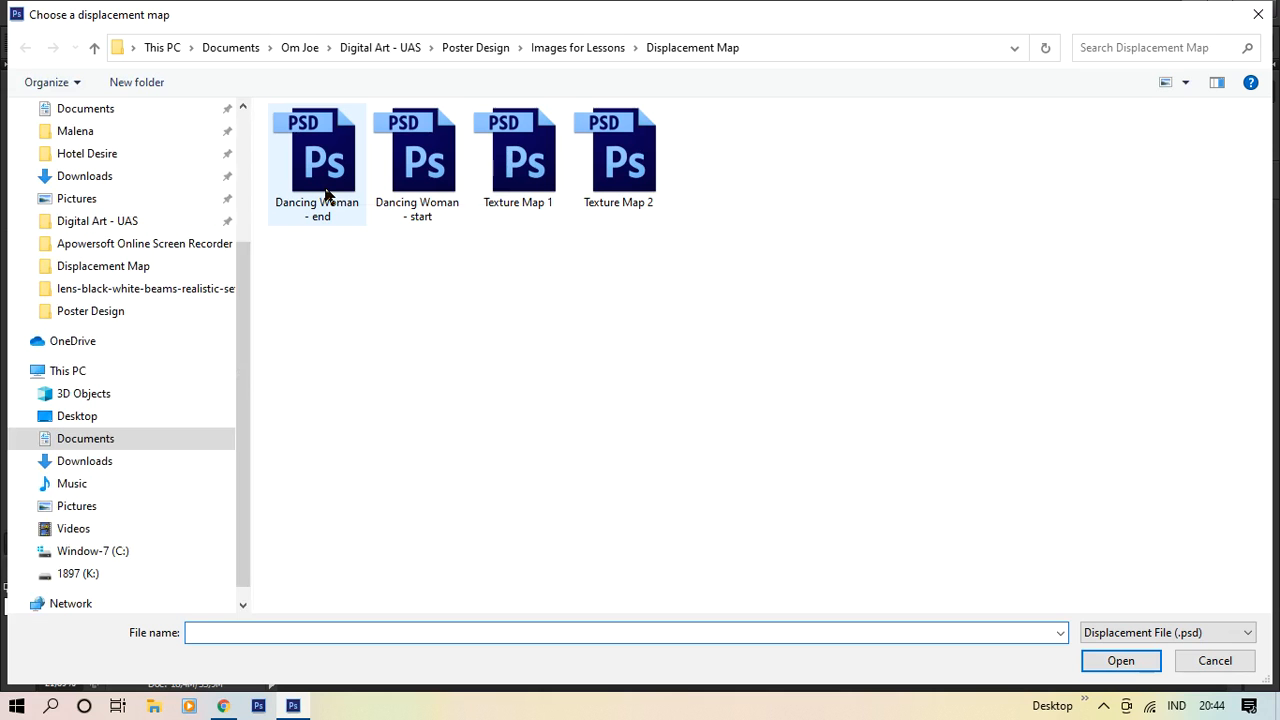
click(537, 168)
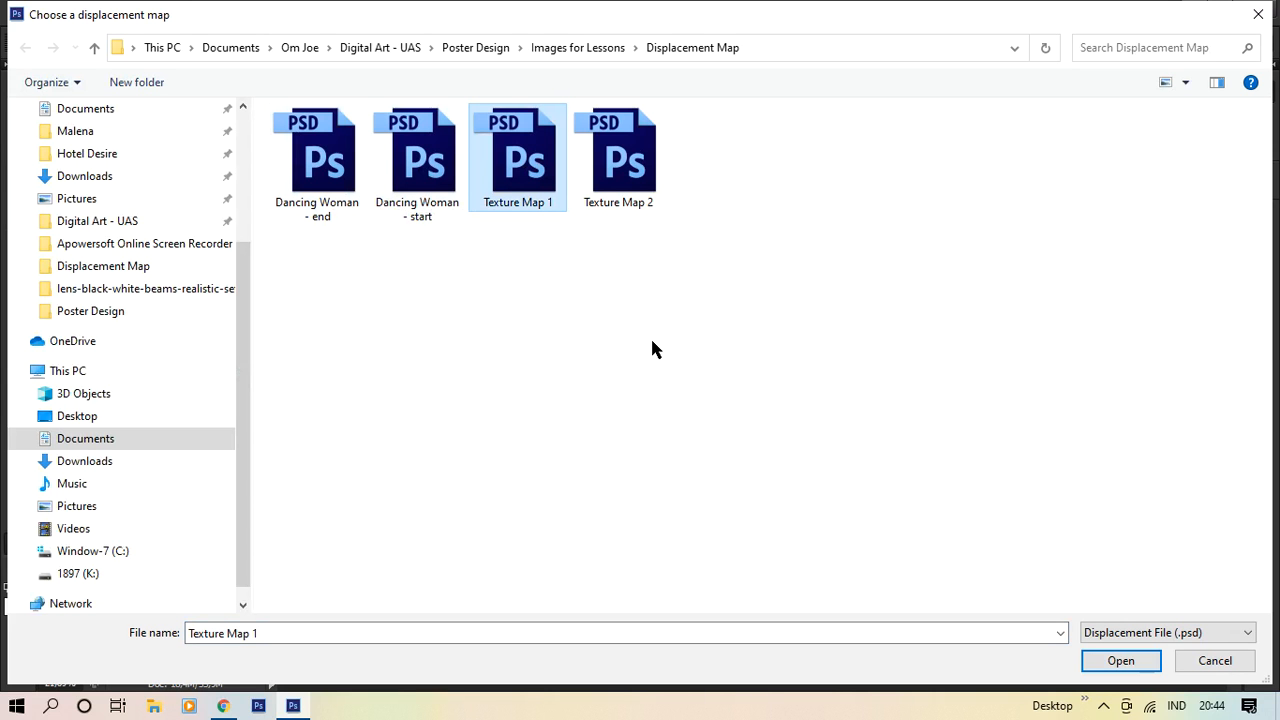
click(1120, 661)
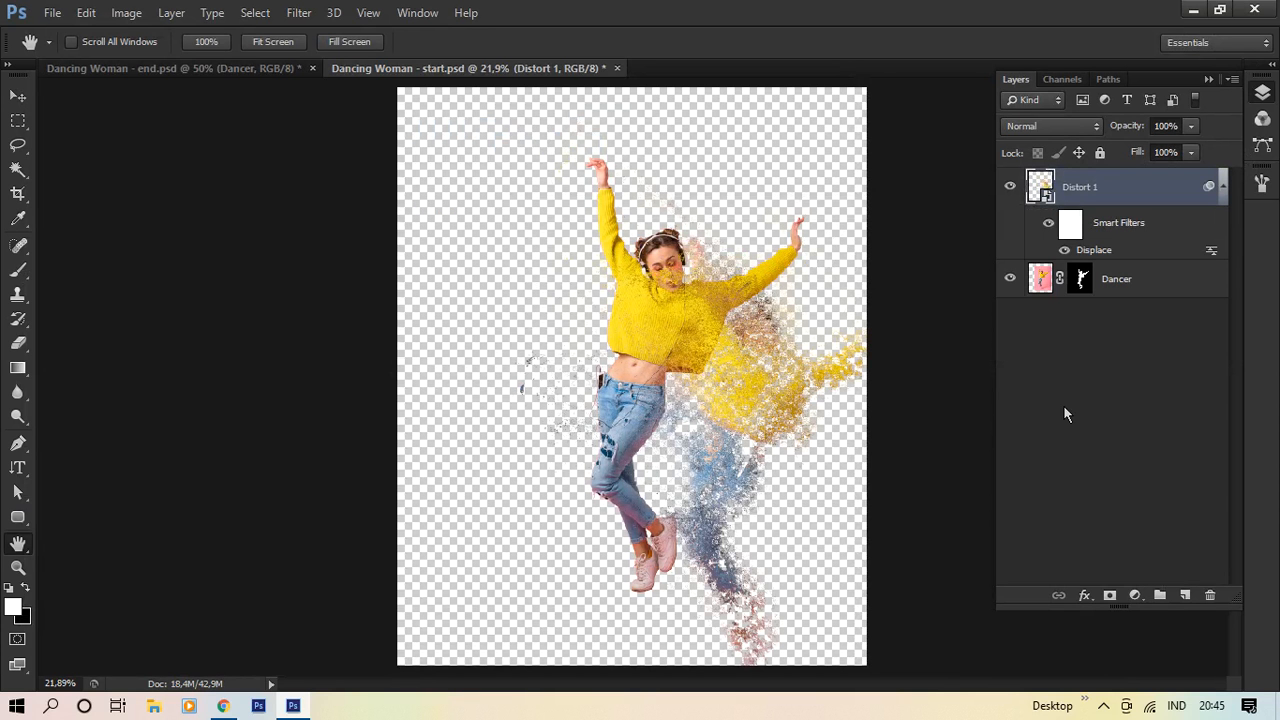
Step: Move the displaced particles up and to the left over the dancer, and place the Distort 1 layer beneath Dancer
key(v)
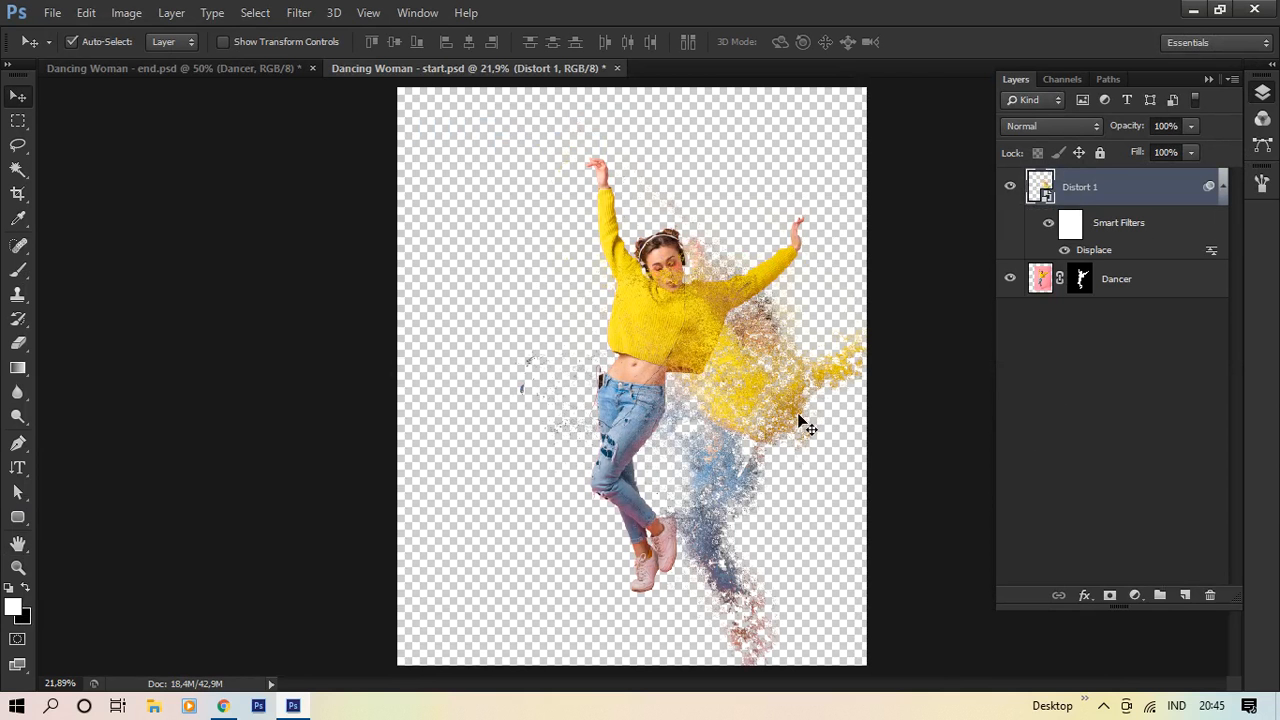
drag(787, 410, 695, 330)
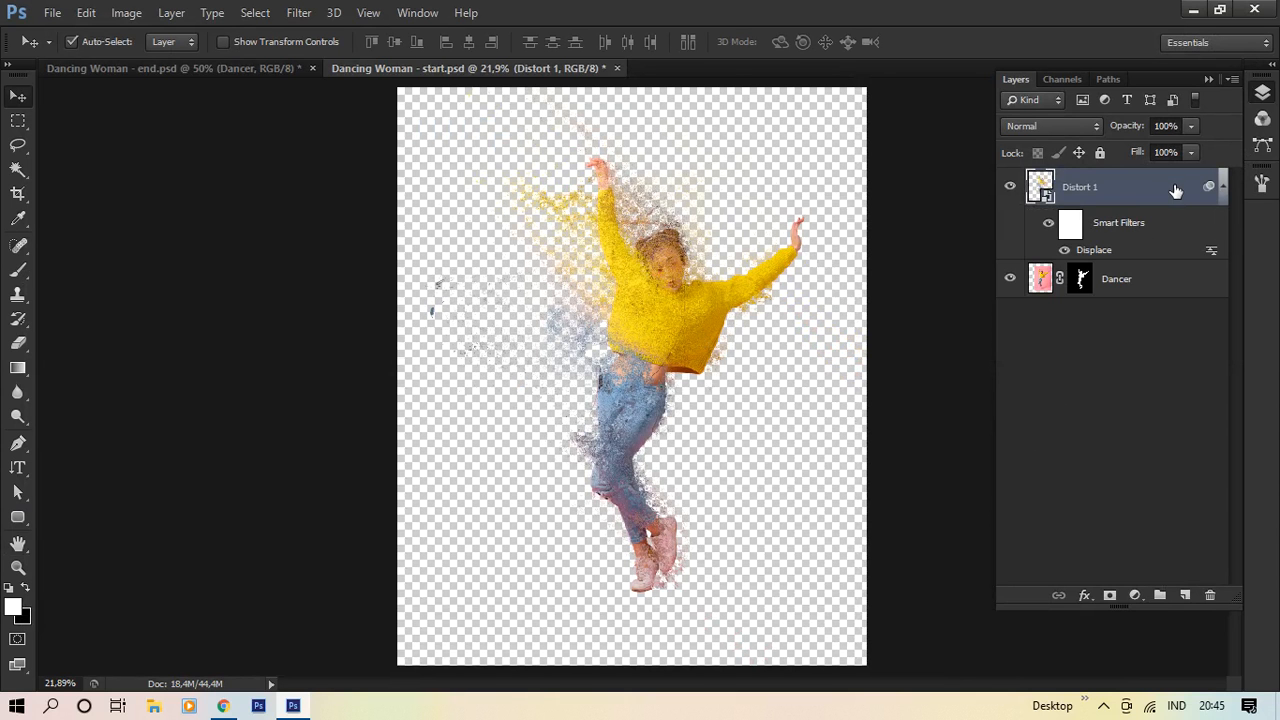
drag(1176, 191, 1171, 300)
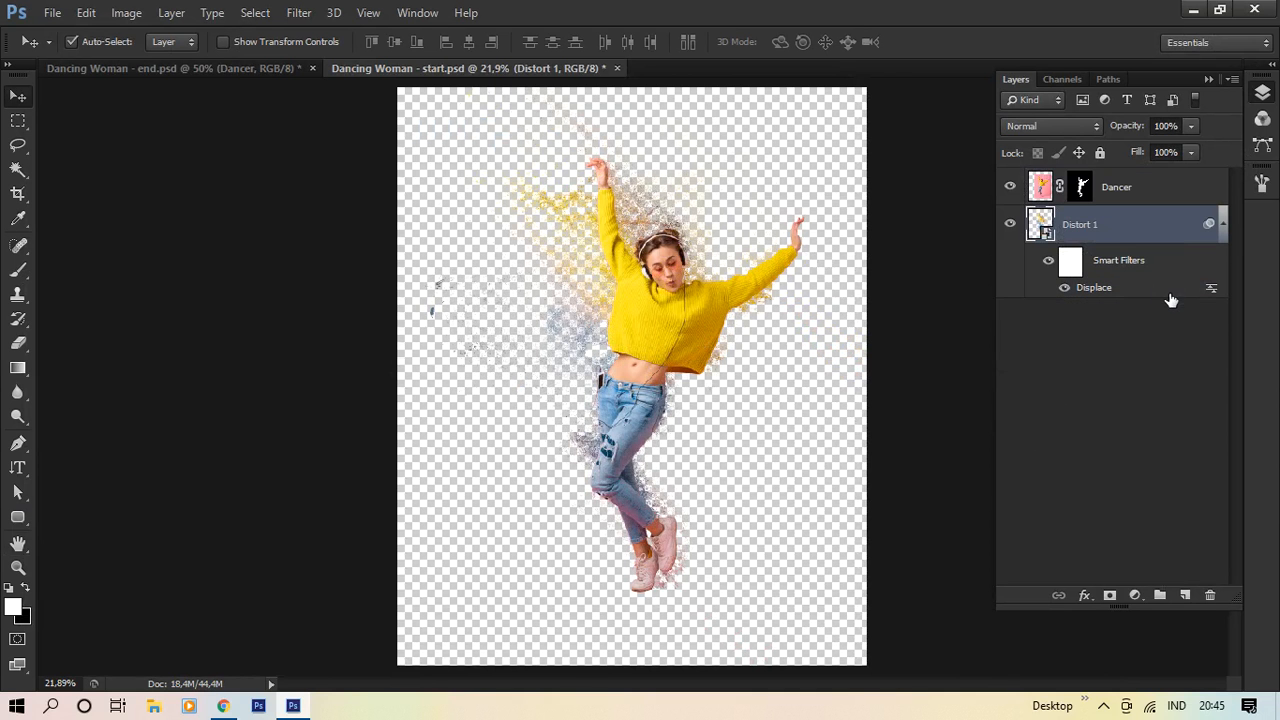
Step: Add a white (ffffff) Solid Color fill layer and place it beneath the Distort 1 layer
key(ctrl+plus)
key(ctrl+plus)
key(ctrl+plus)
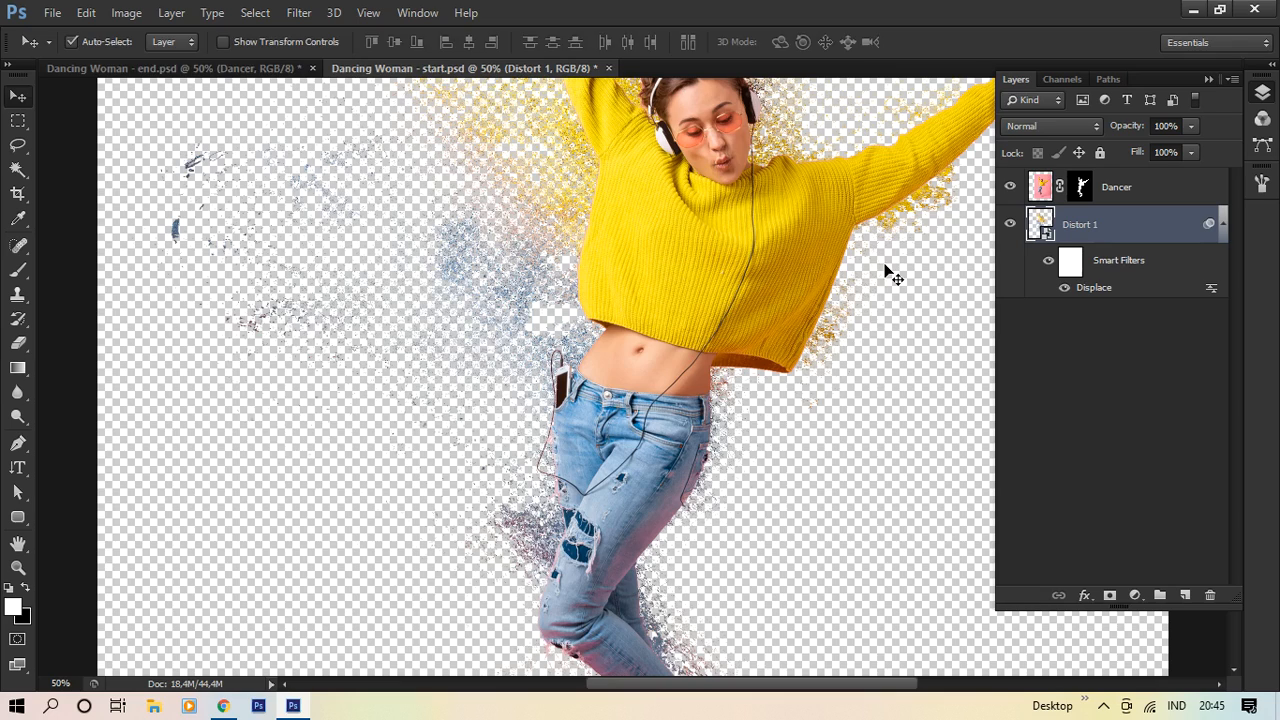
key(space)
drag(884, 263, 836, 387)
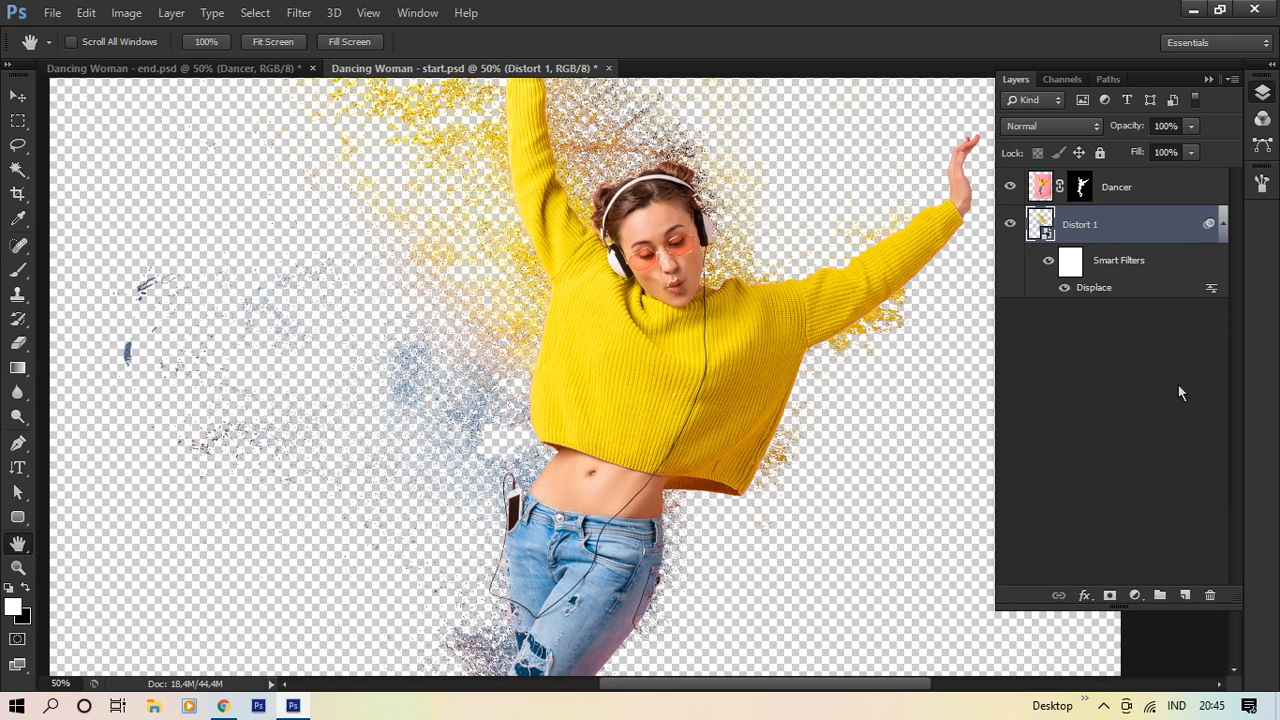
click(1135, 596)
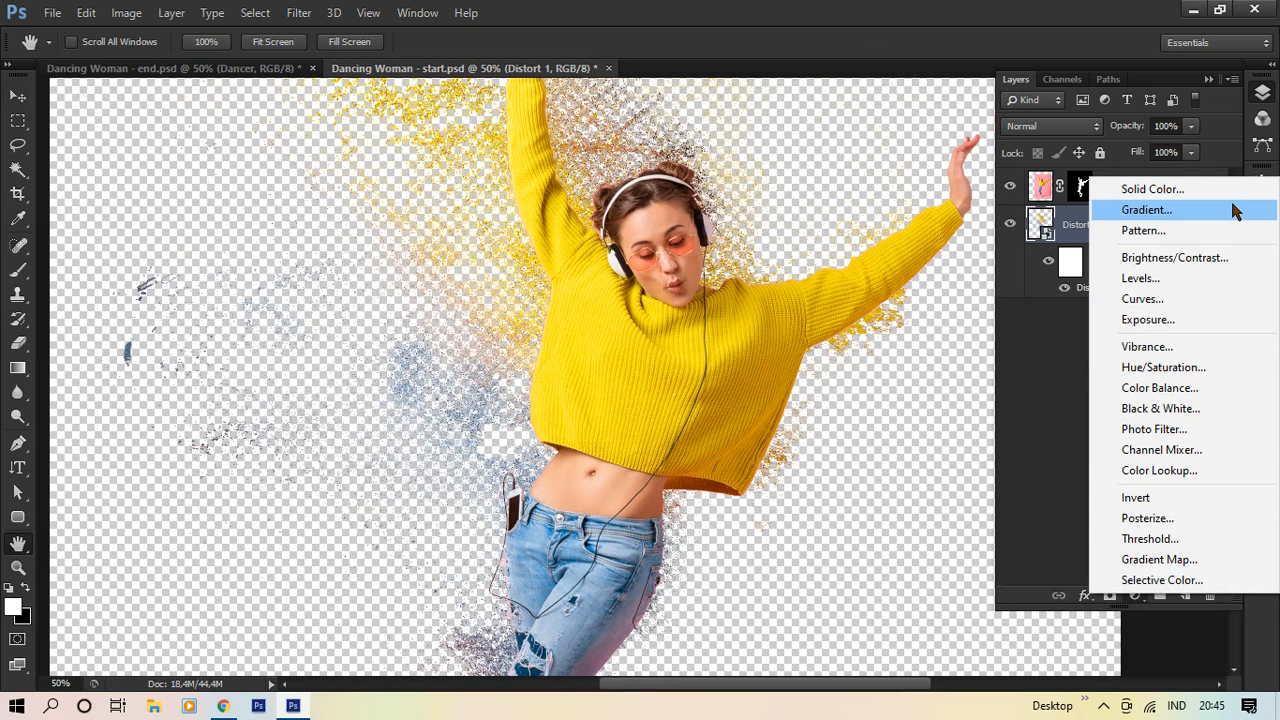
click(1152, 189)
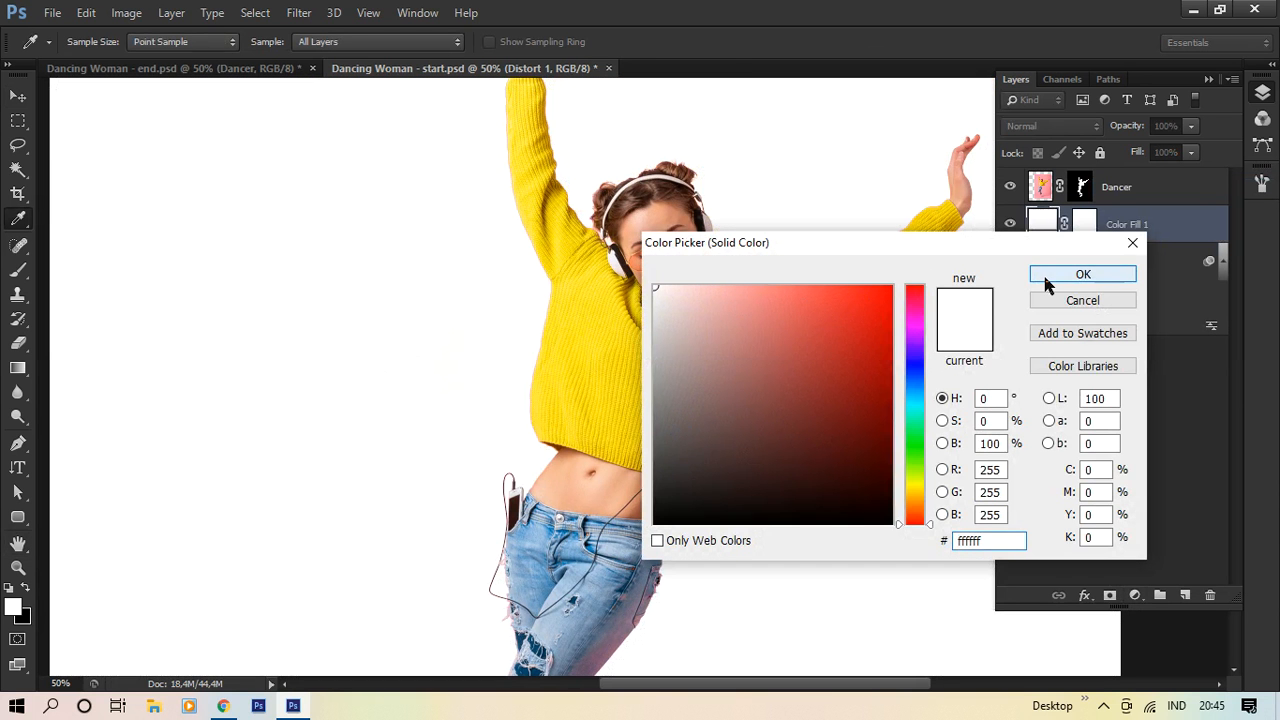
click(1045, 278)
drag(1151, 237, 1159, 336)
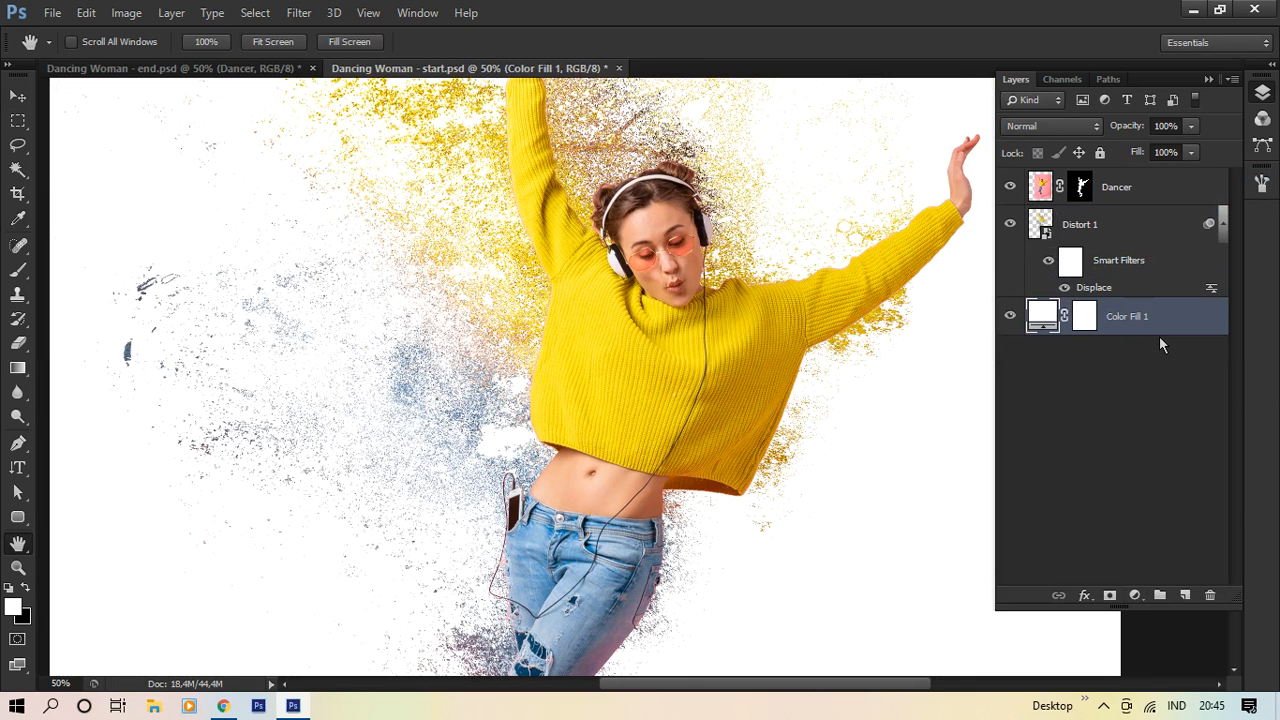
Step: Examine the particle dispersion around the dancer against the white background, both close up and as a whole
key(ctrl+minus)
key(ctrl+minus)
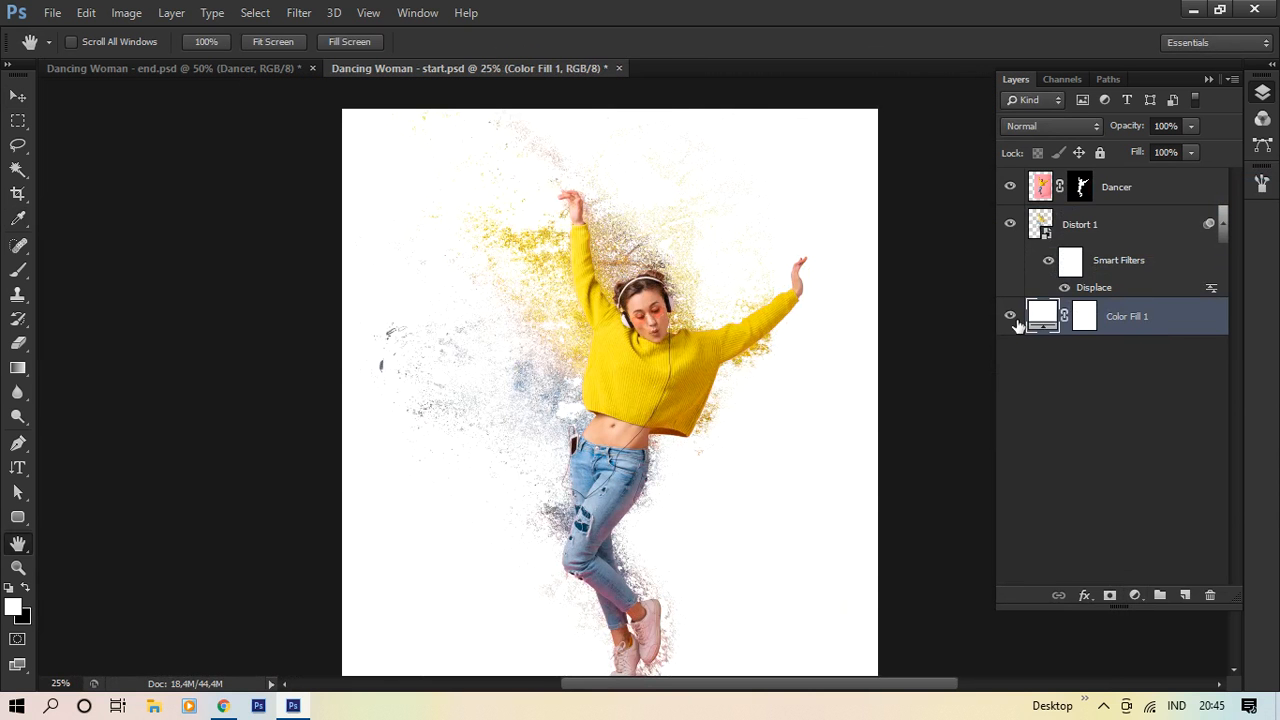
scroll(740, 355, down, 1)
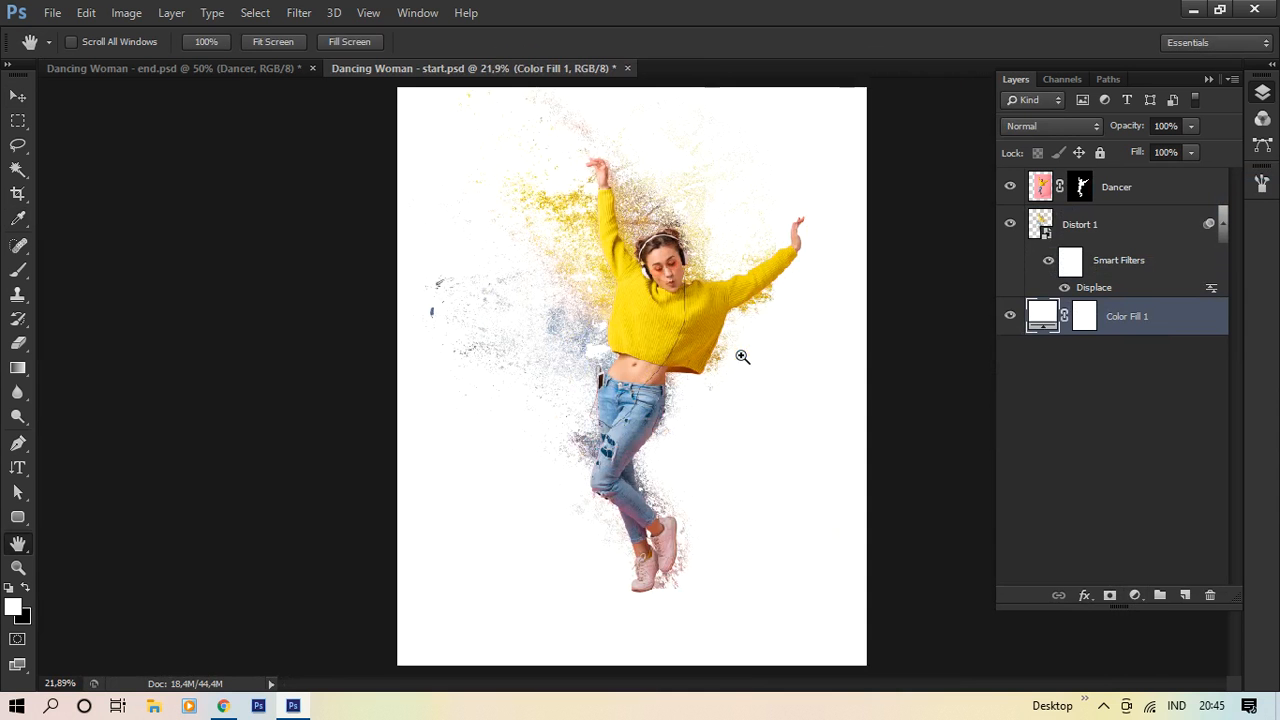
scroll(699, 327, up, 3)
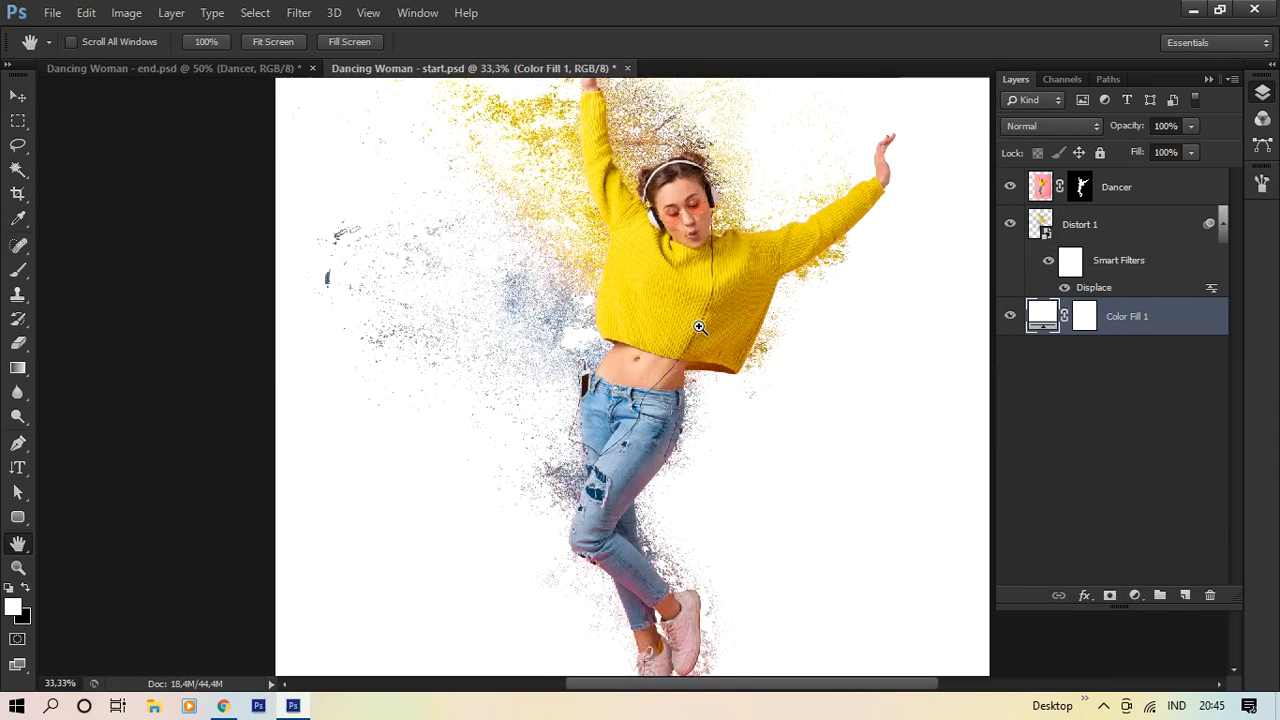
drag(763, 266, 715, 390)
key(ctrl+0)
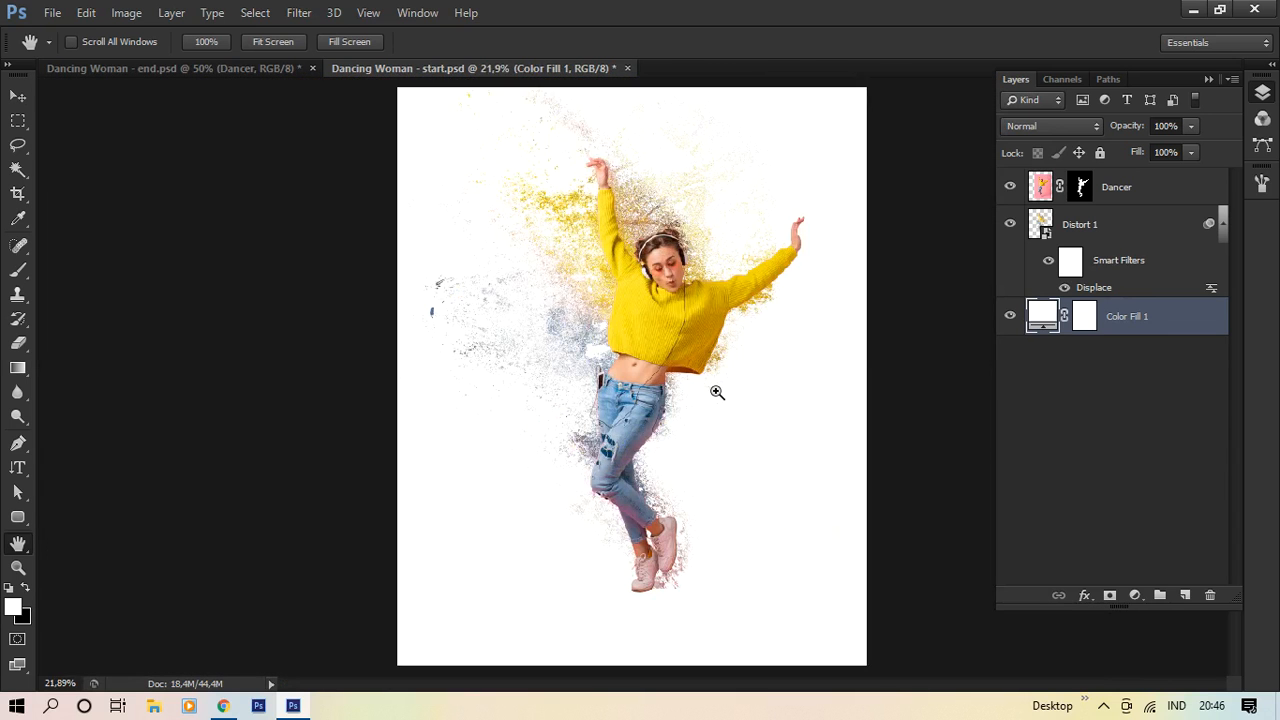
click(717, 392)
click(717, 392)
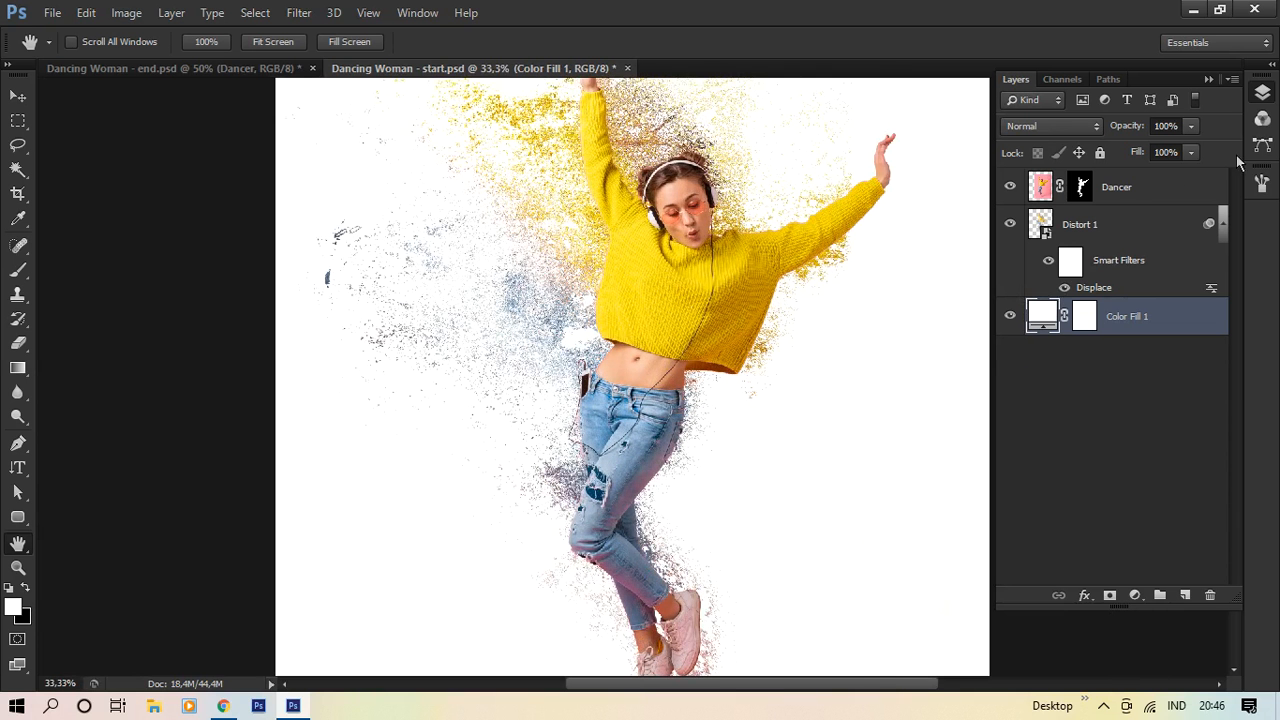
Step: Duplicate the Dancer layer and name the copy Distort 2
click(1153, 193)
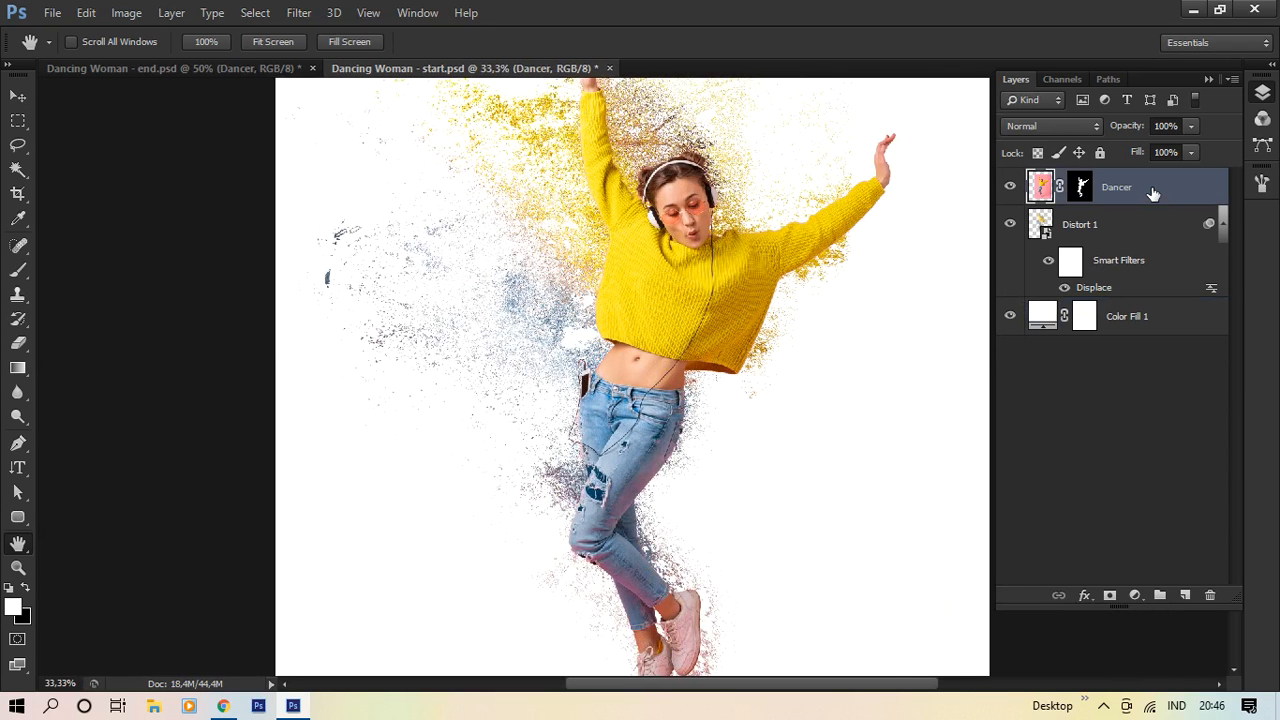
key(ctrl+alt+j)
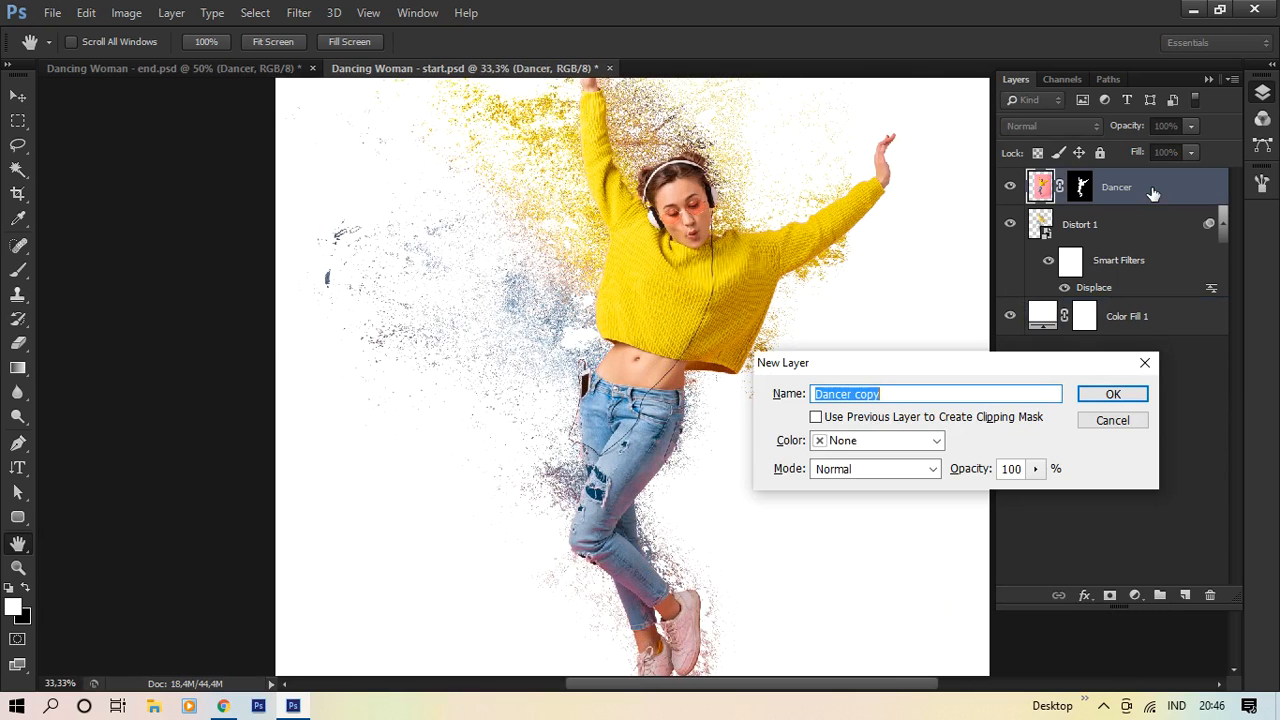
text(Di)
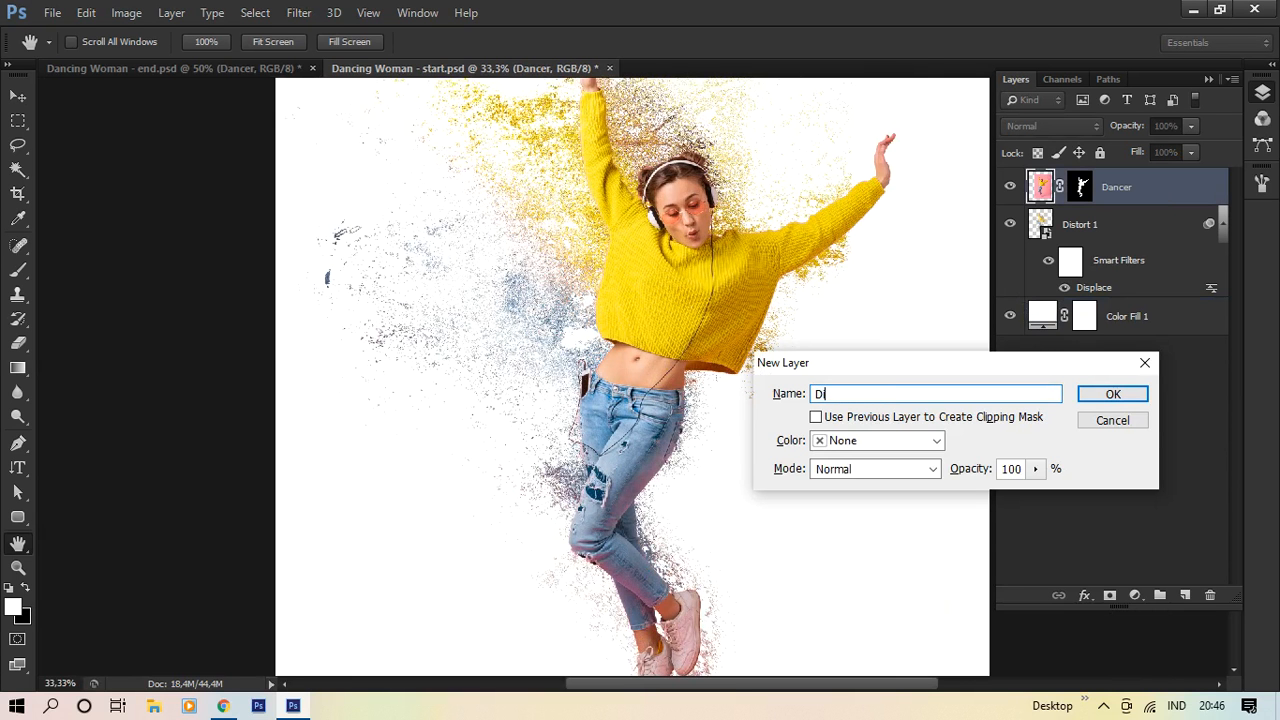
text(stort 2)
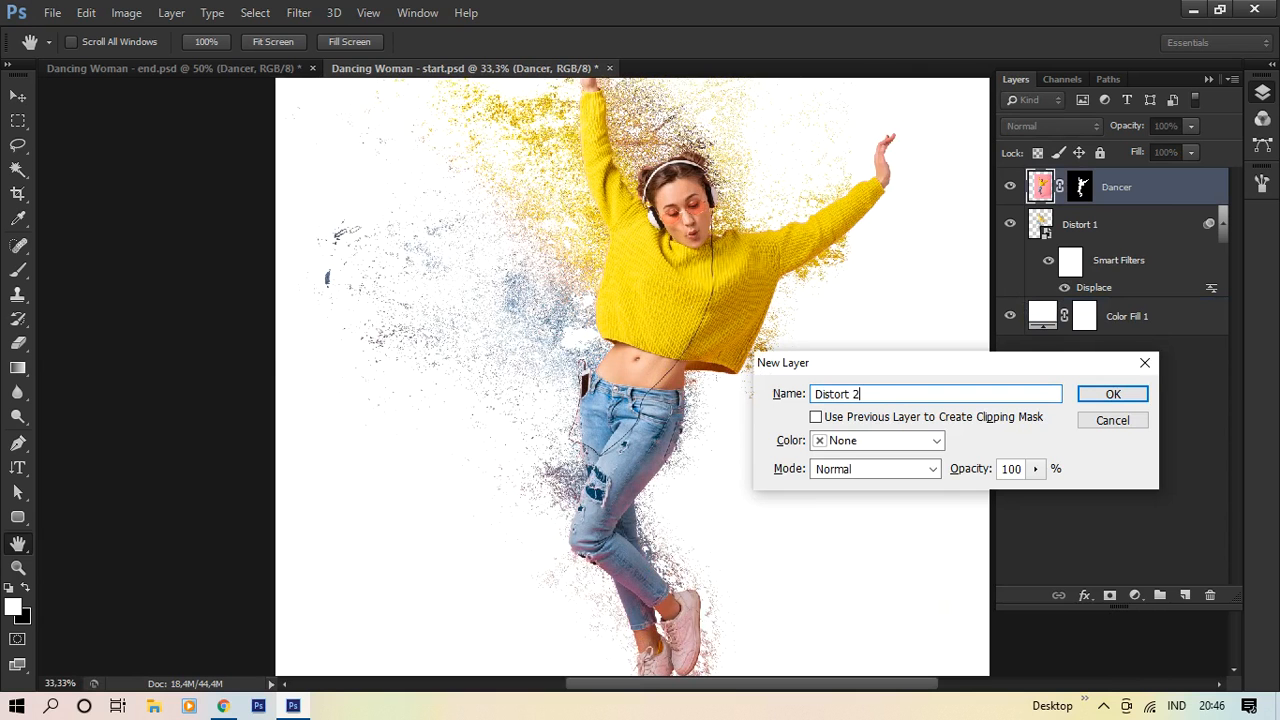
click(1113, 394)
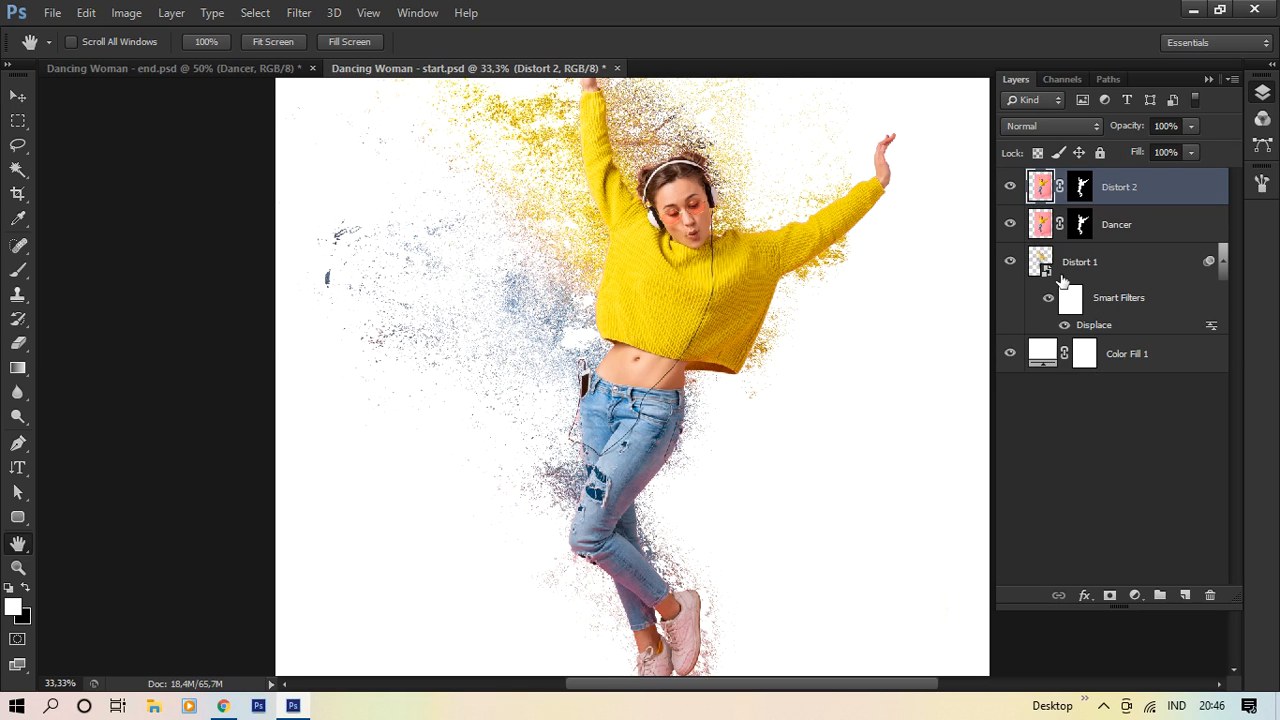
Step: Hide the Distort 1 layer and place Distort 2 beneath the Dancer layer
click(1009, 262)
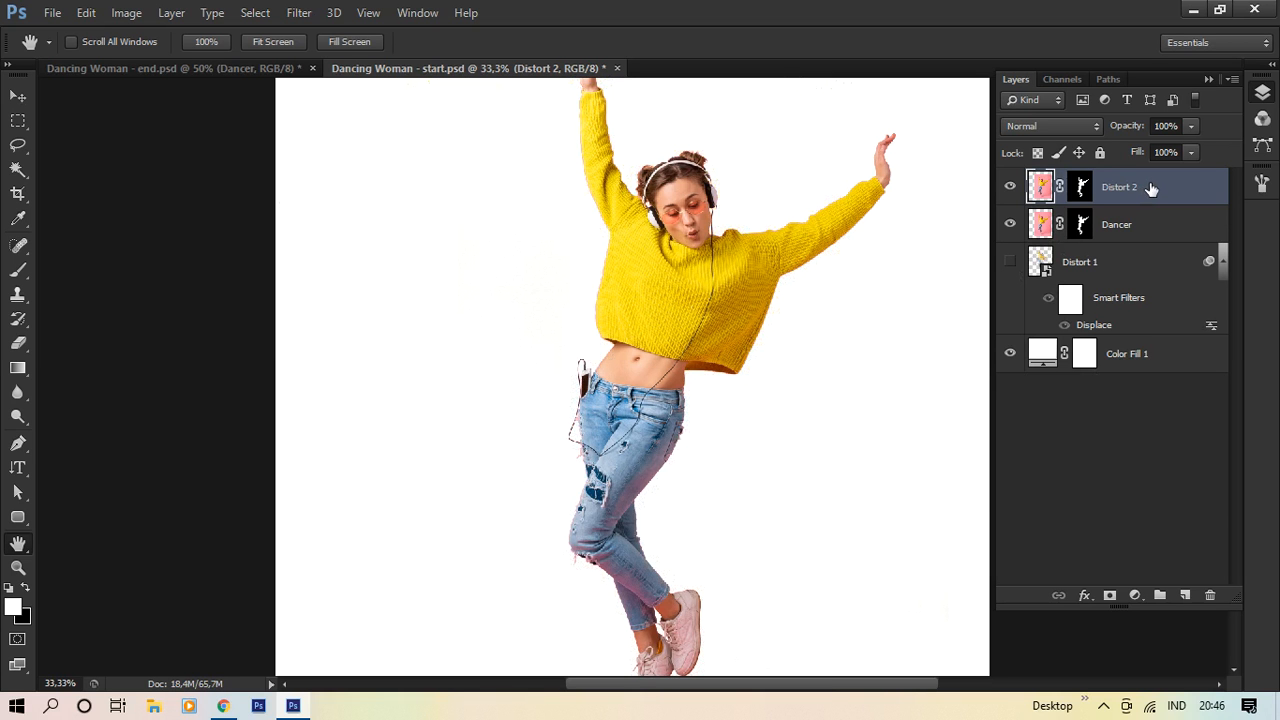
drag(1151, 189, 1151, 250)
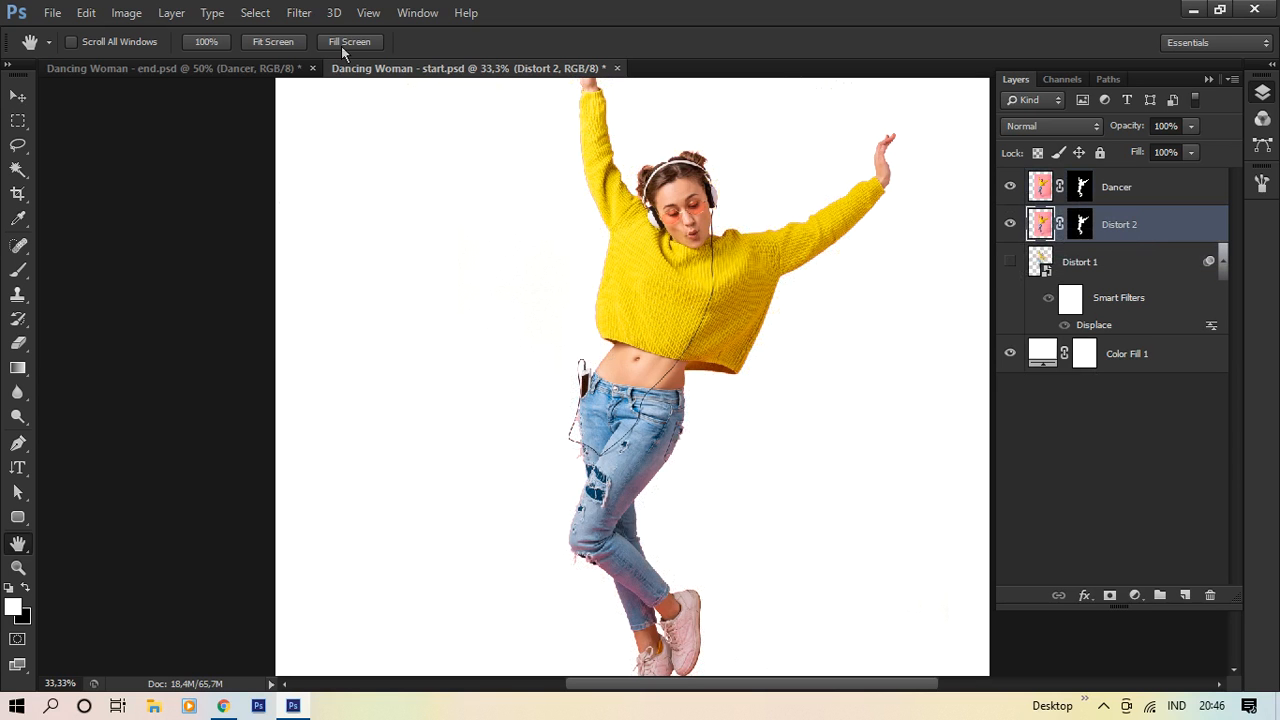
Step: Convert Distort 2 for smart filters and displace it with a texture map at horizontal and vertical scale 300, stretched to fit, repeating edge pixels
click(299, 12)
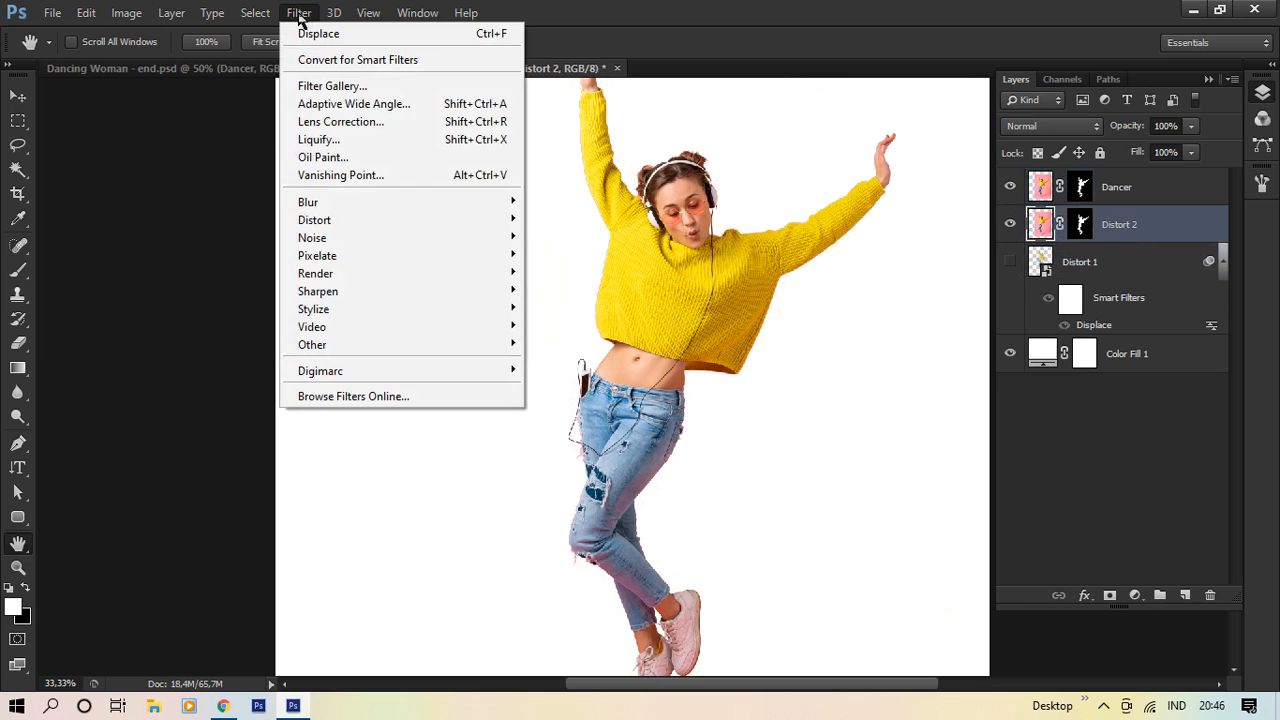
click(435, 62)
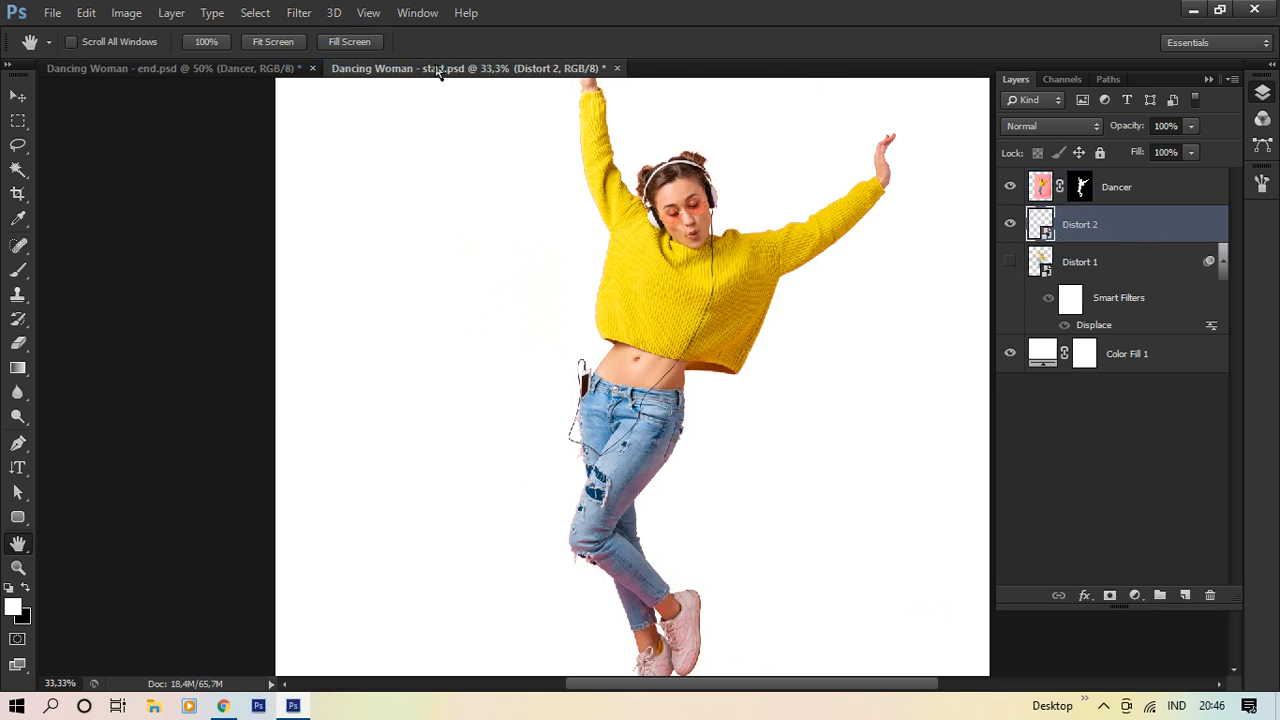
click(299, 14)
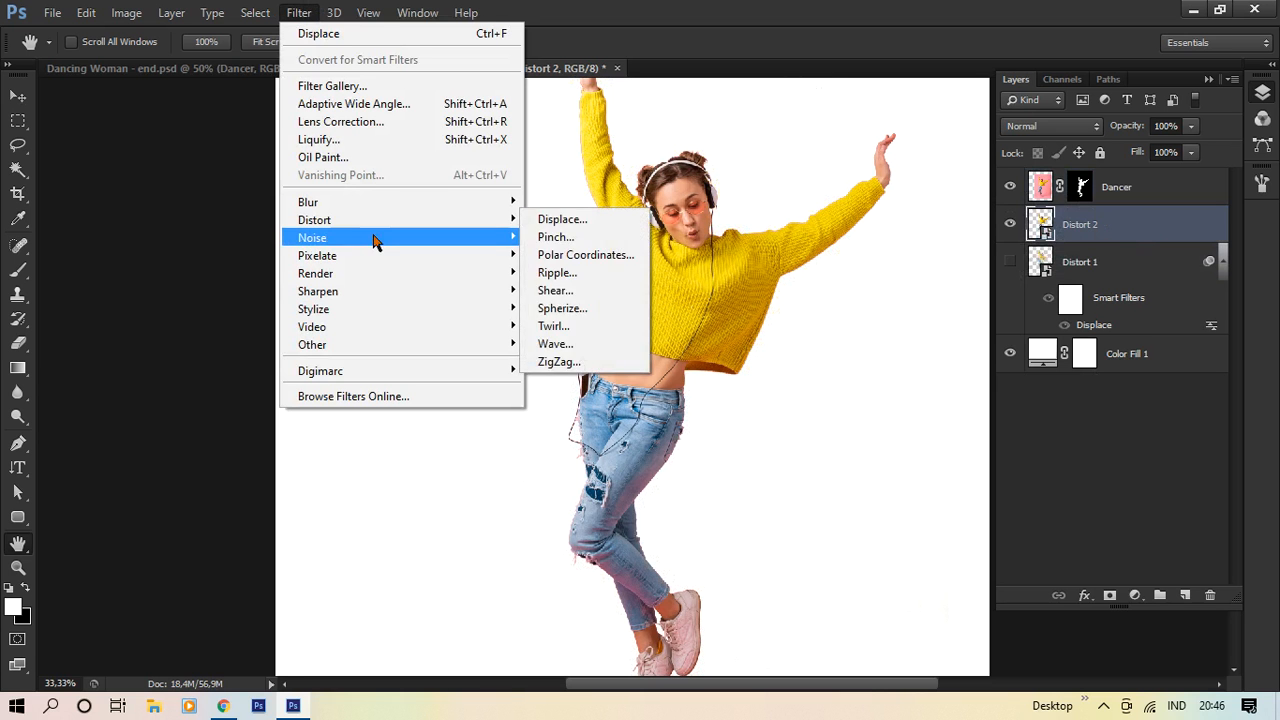
mouse_move(431, 224)
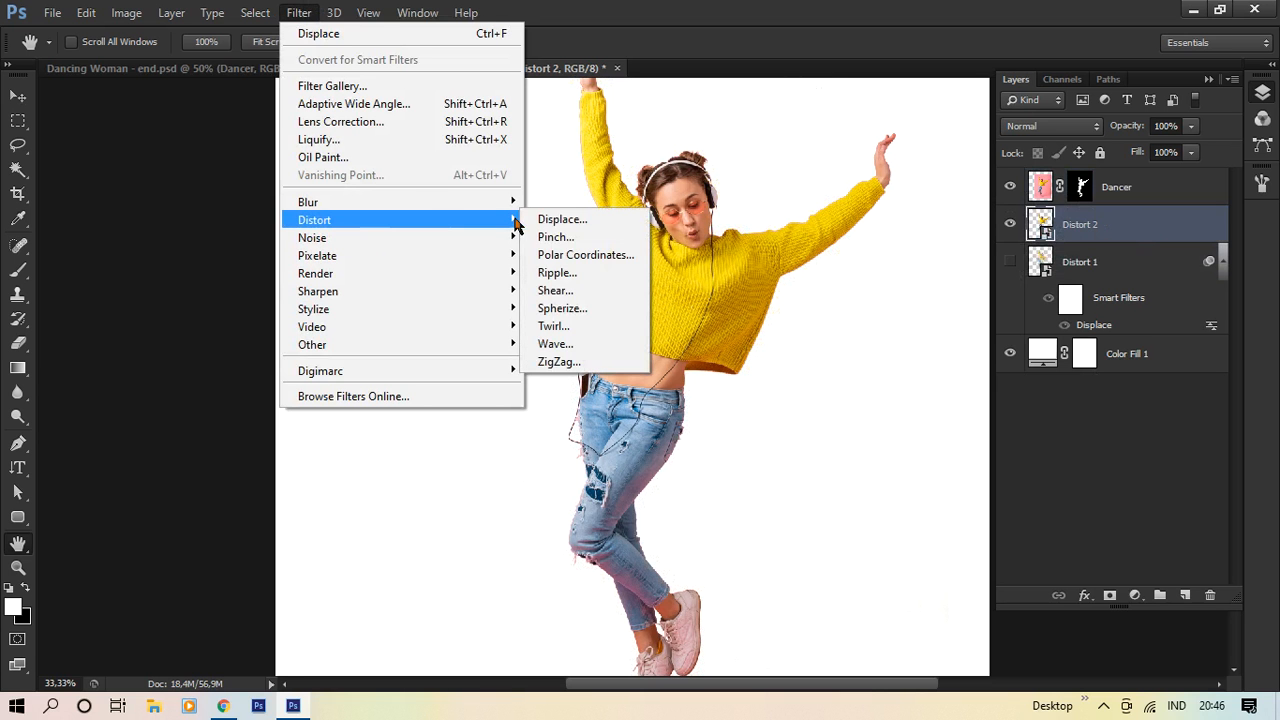
click(613, 226)
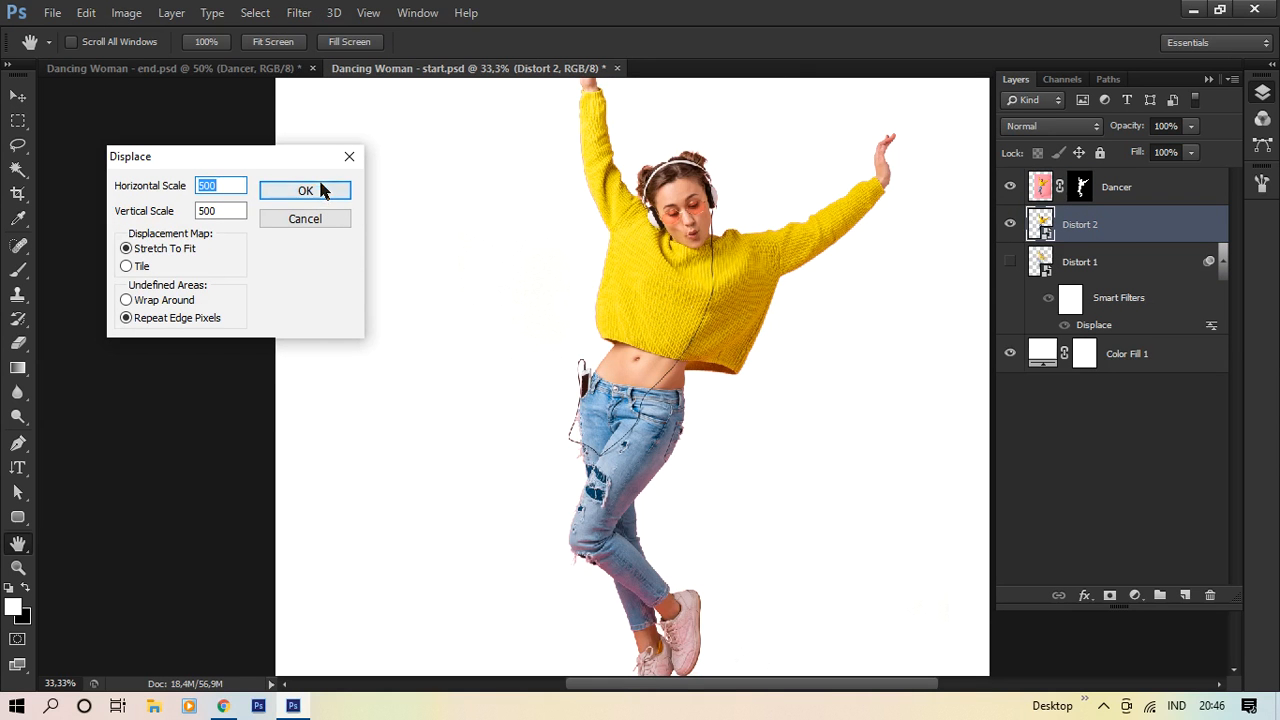
text(300)
key(Tab)
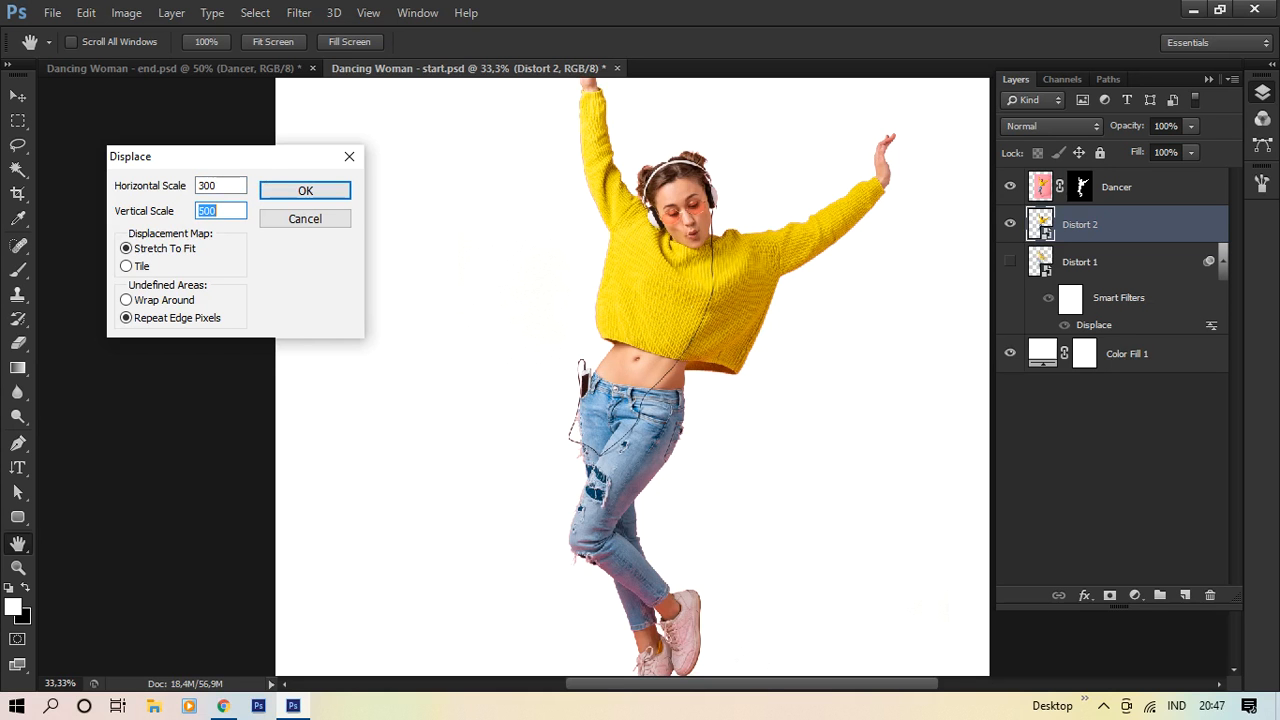
text(300)
click(300, 192)
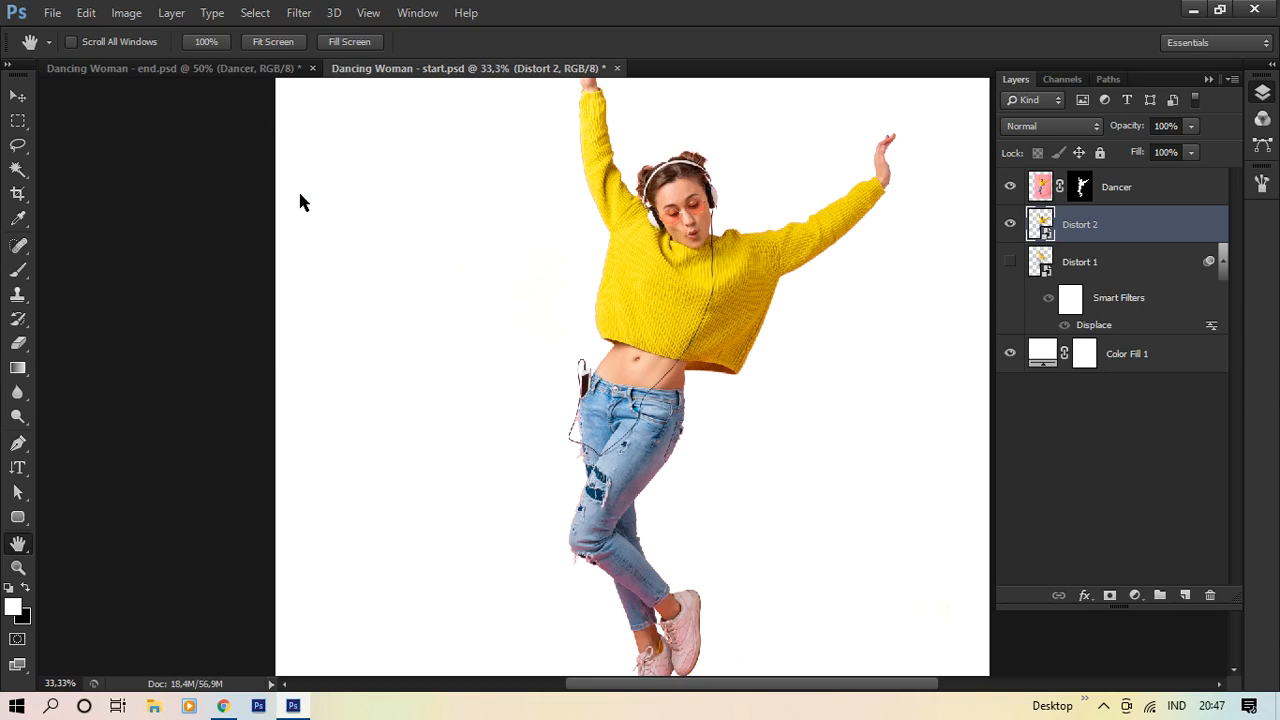
click(636, 167)
double_click(636, 167)
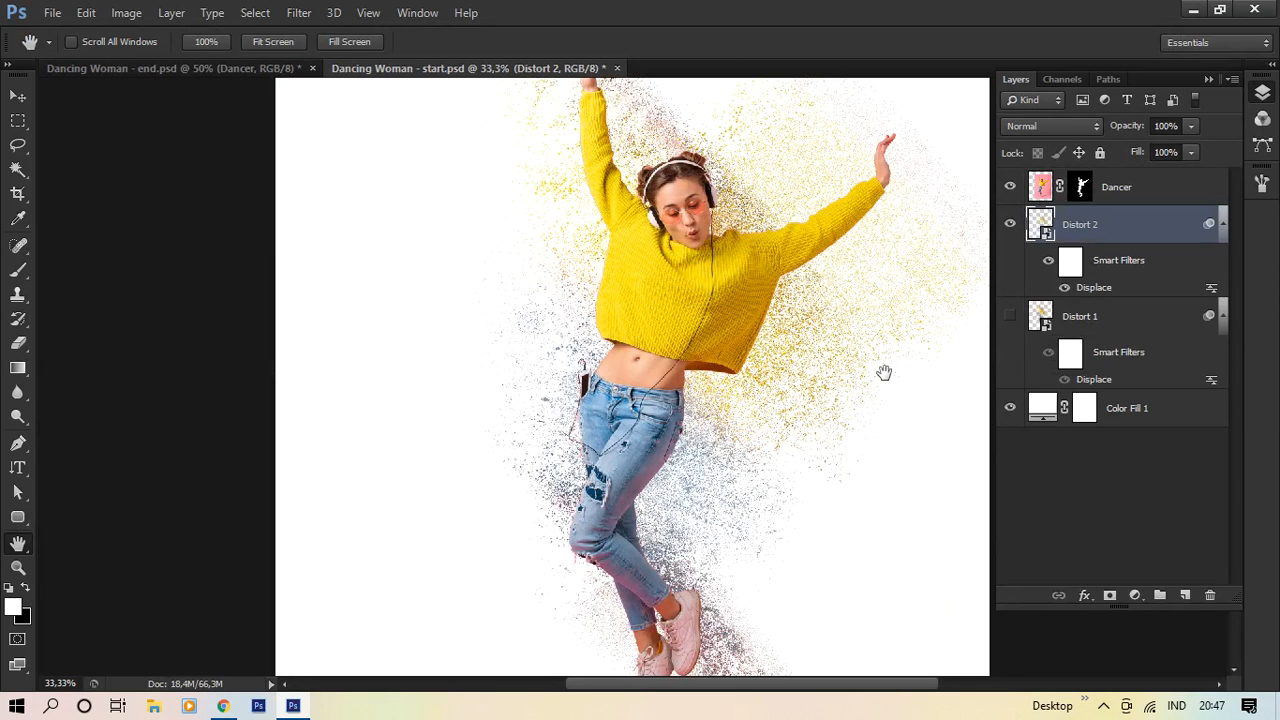
Step: Show the Distort 1 layer again and compare the combined dispersion with and without Distort 2
key(ctrl+0)
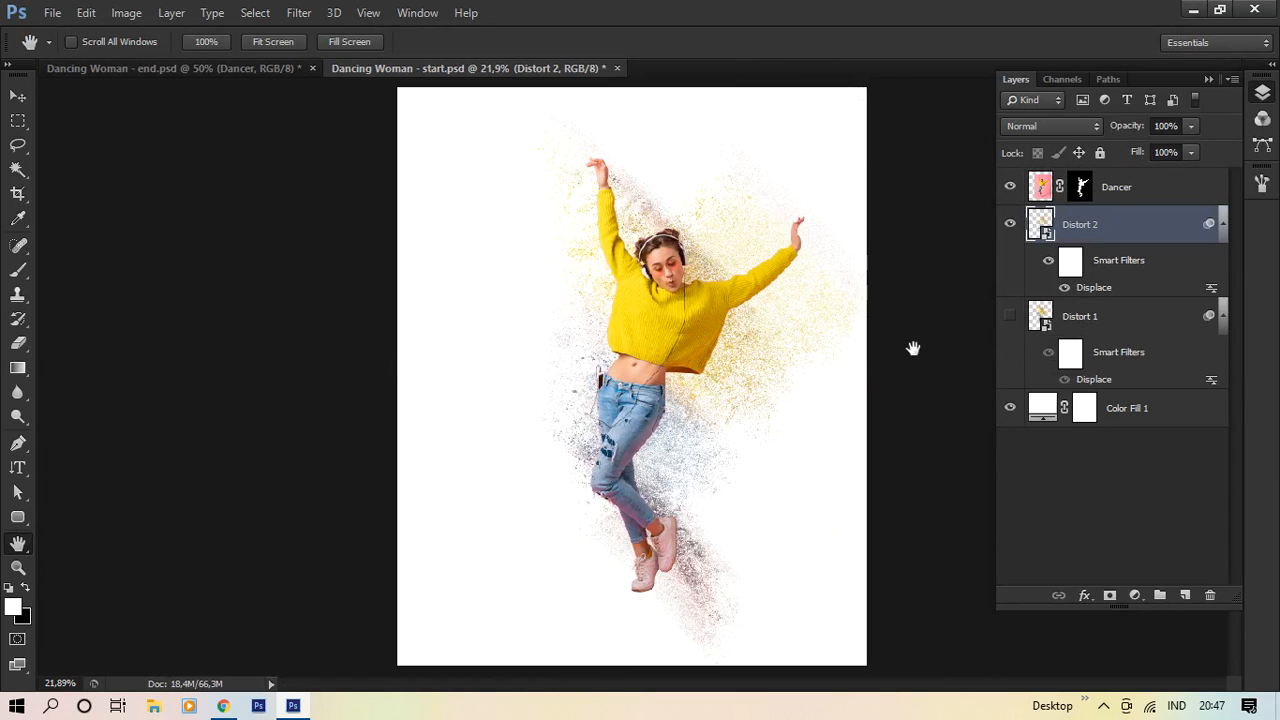
click(914, 349)
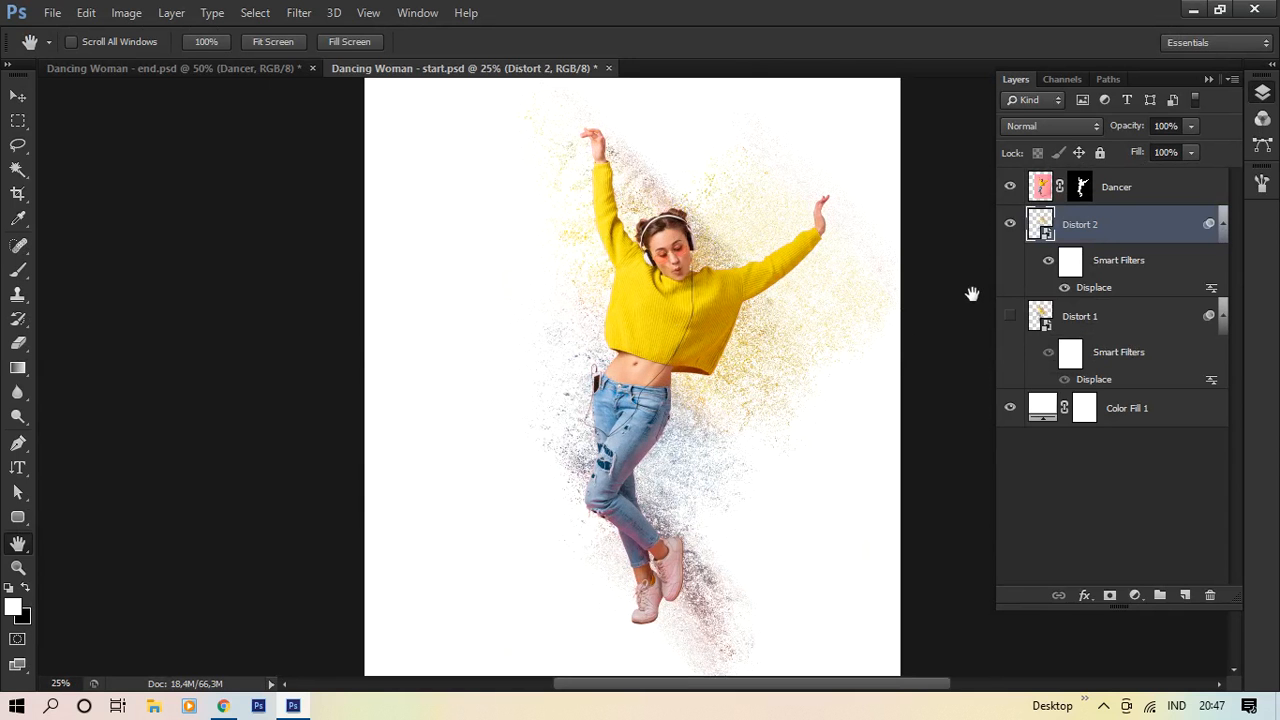
click(1010, 317)
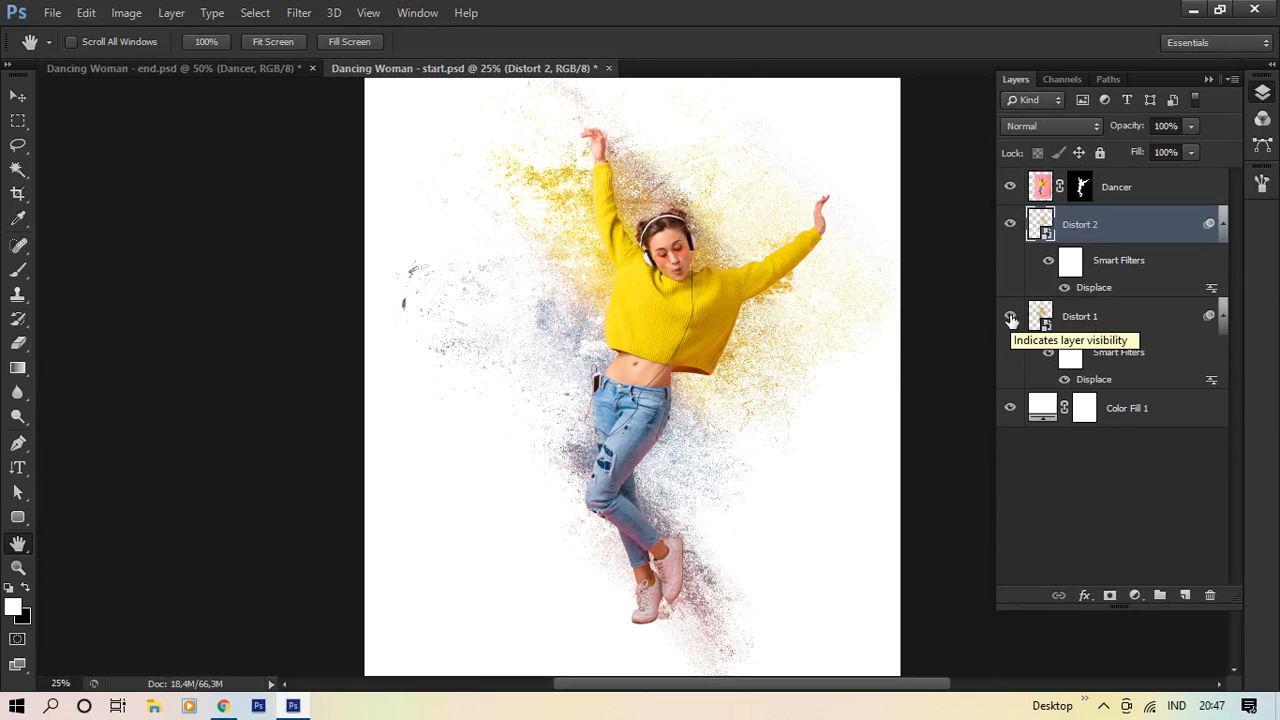
click(1010, 229)
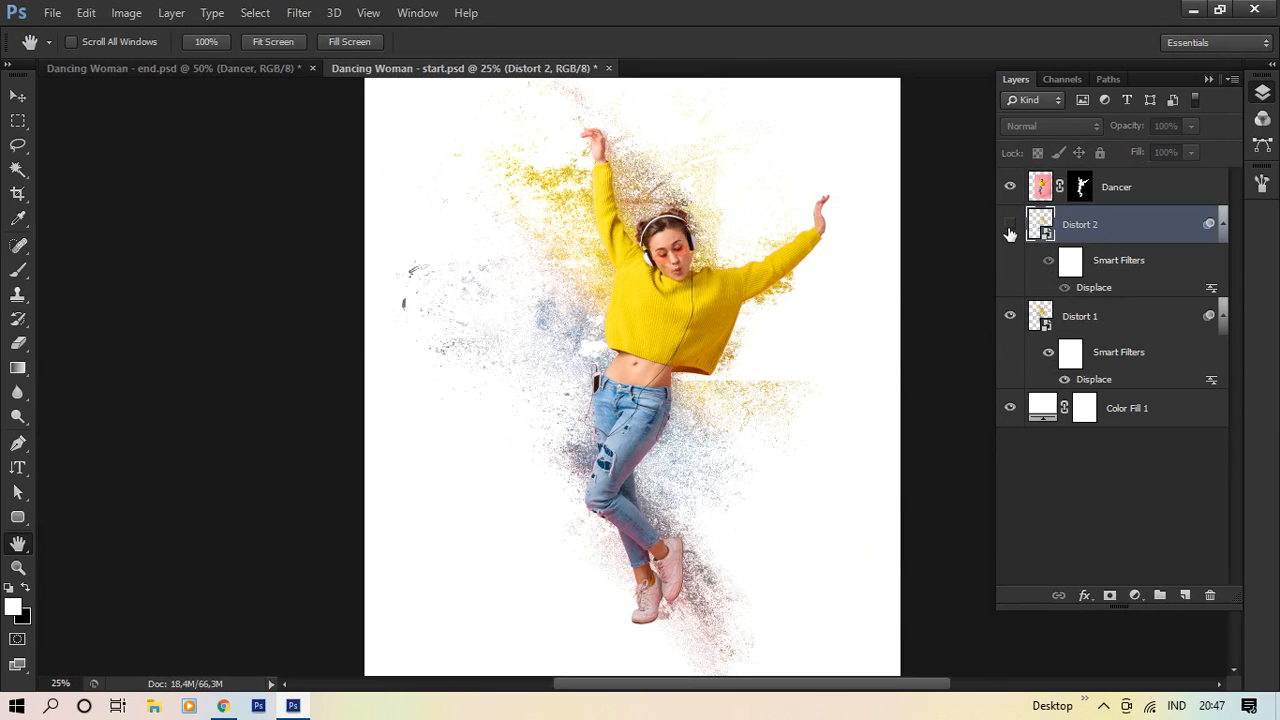
click(1010, 229)
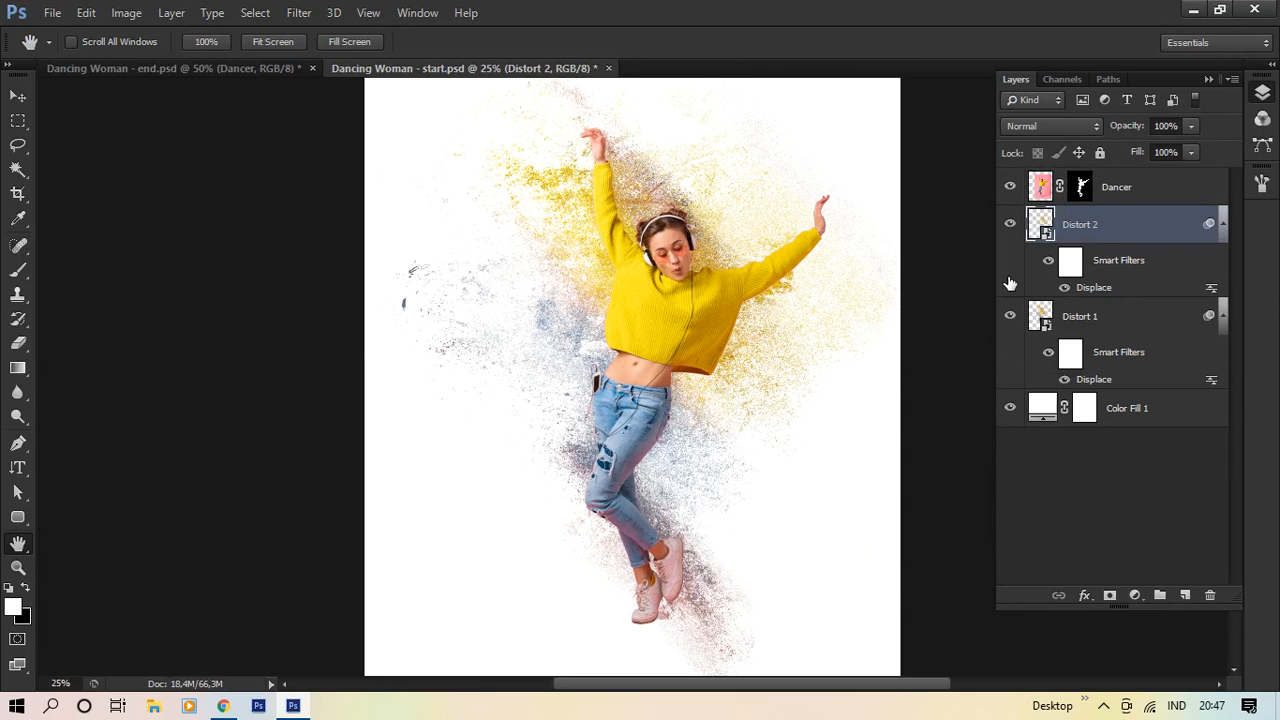
Step: Examine the combined particle dispersion around the dancer, as a whole and close up around the upper body
key(ctrl+plus)
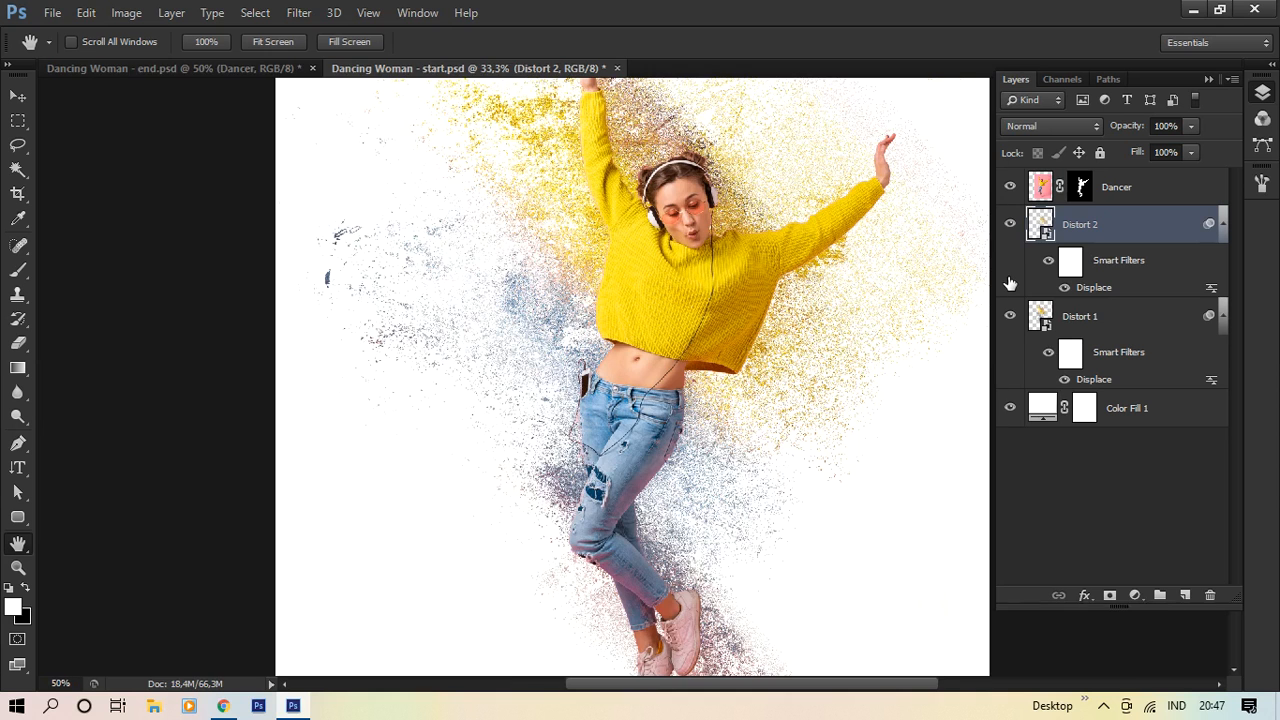
key(ctrl+plus)
key(ctrl+0)
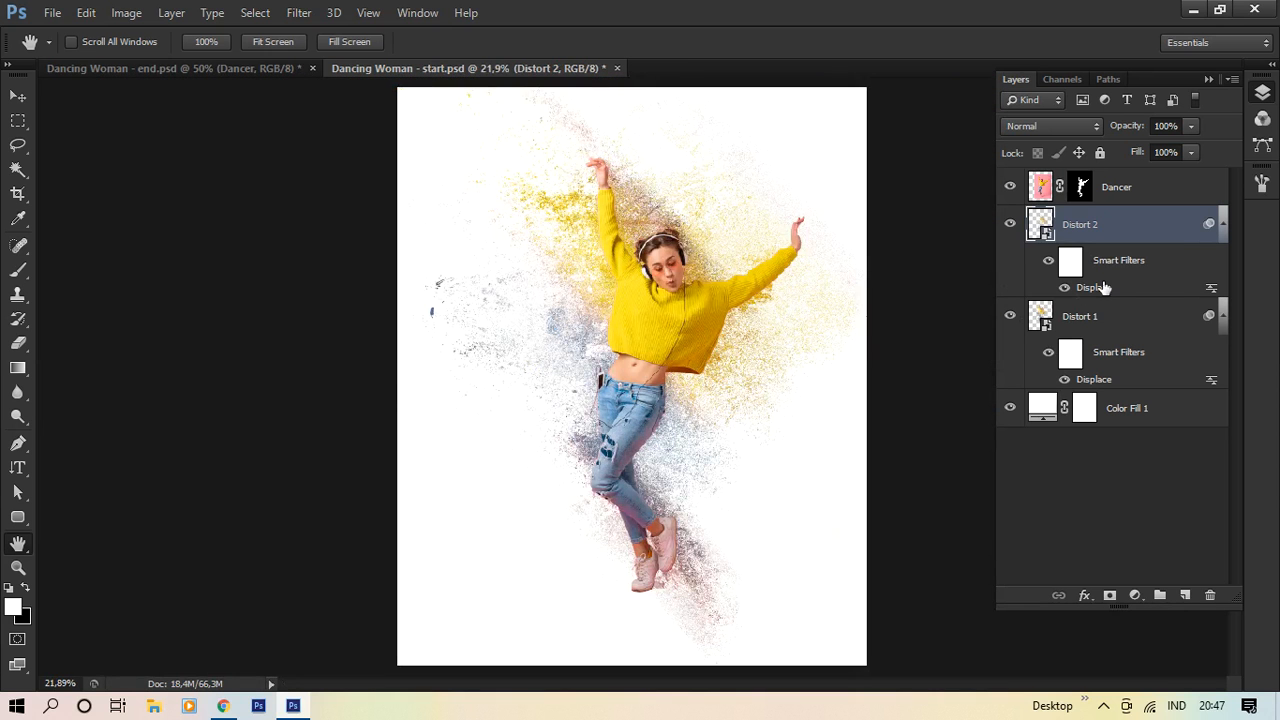
key(ctrl+plus)
key(ctrl+plus)
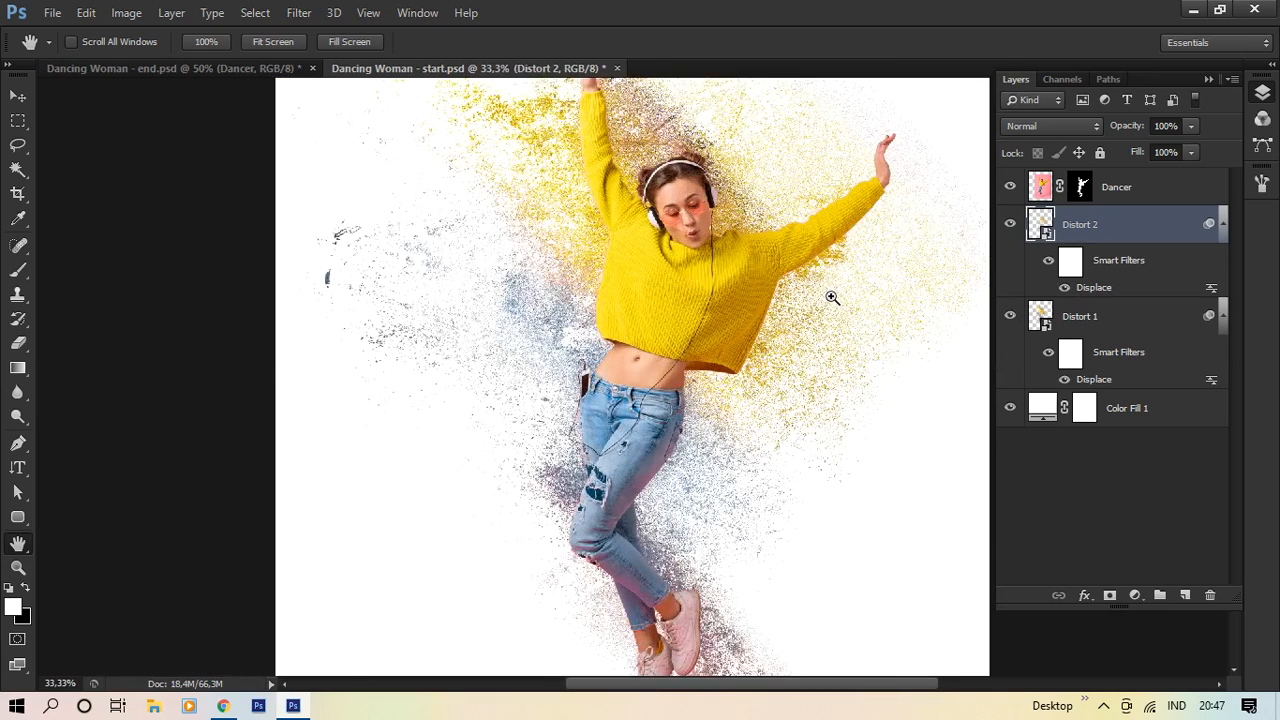
key(ctrl+plus)
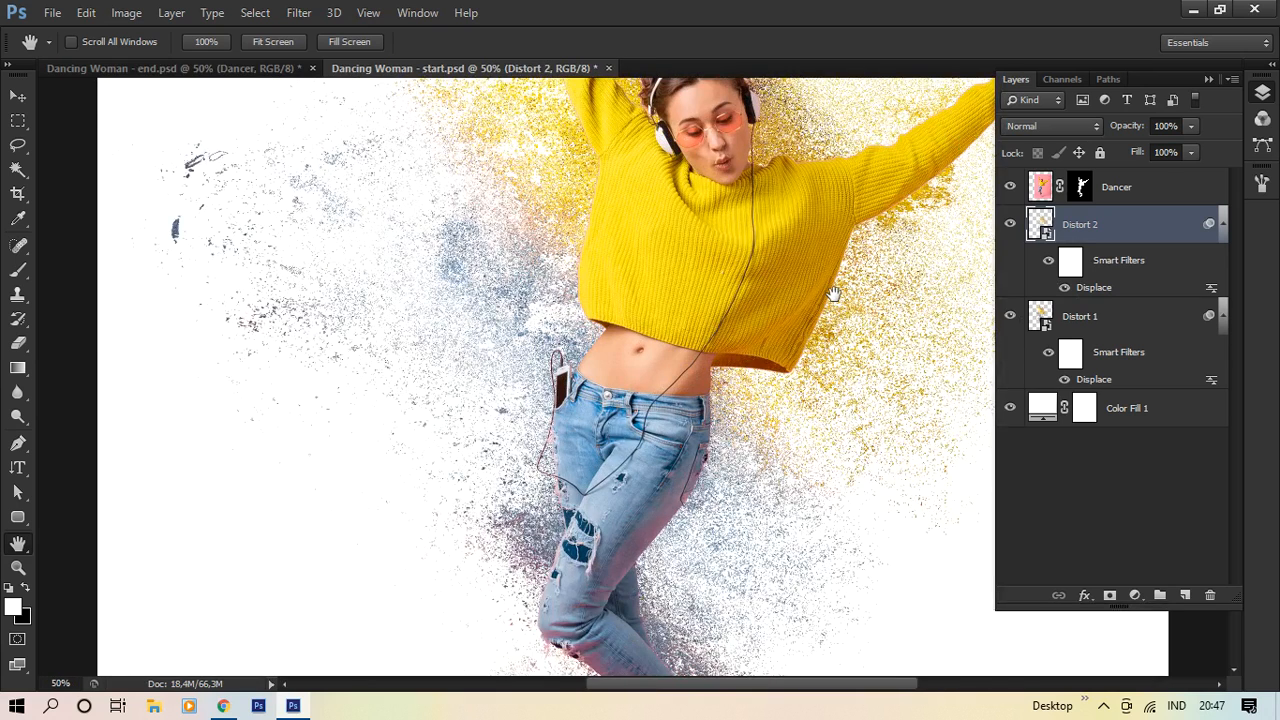
drag(833, 295, 709, 431)
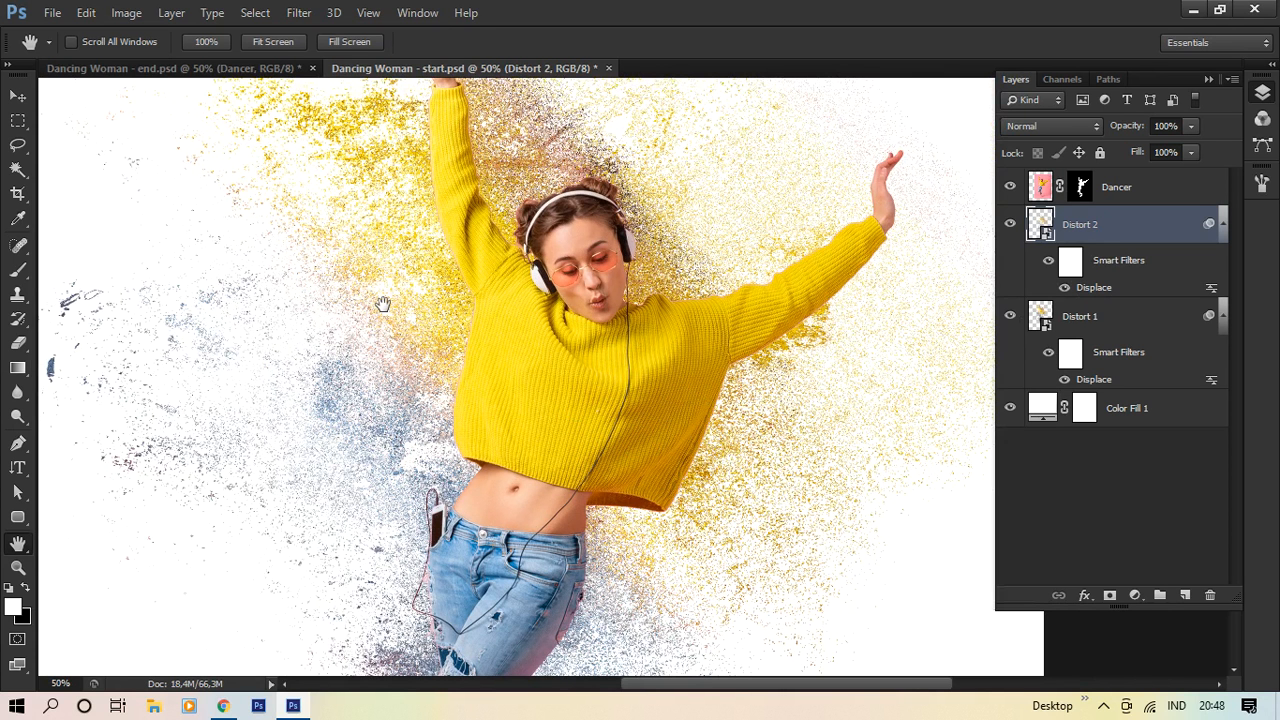
click(1189, 189)
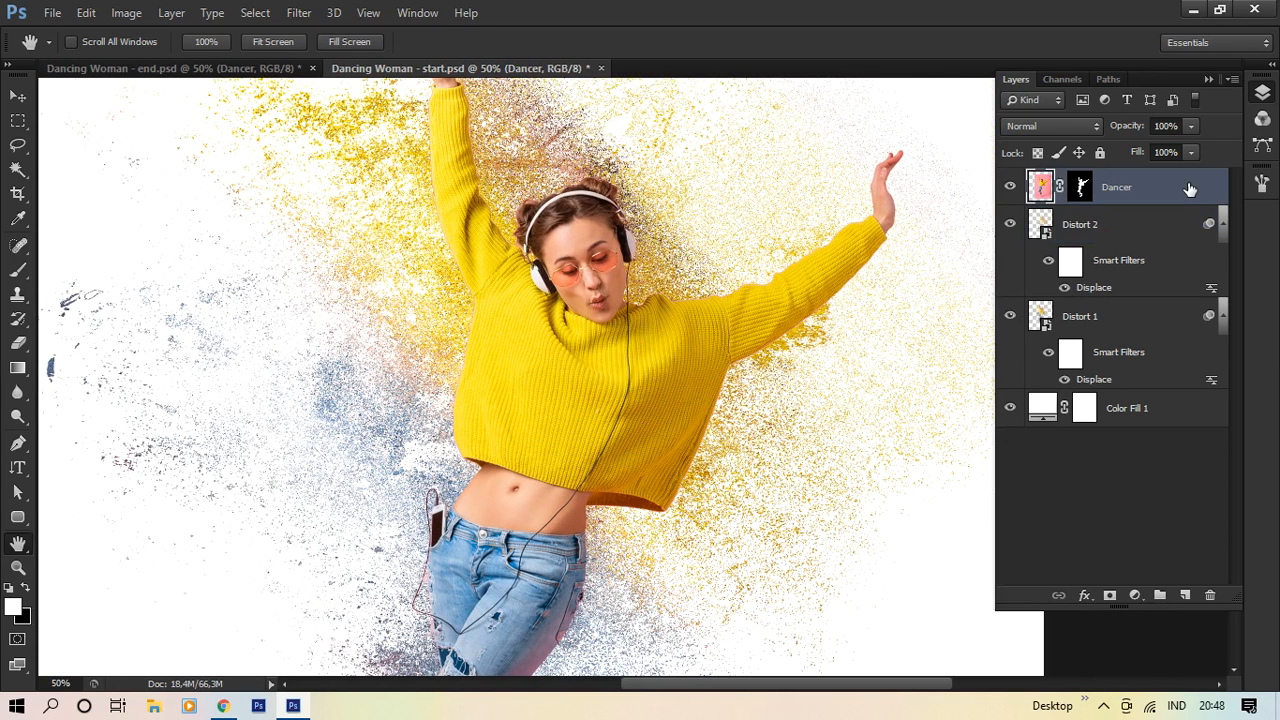
shift+click(1174, 318)
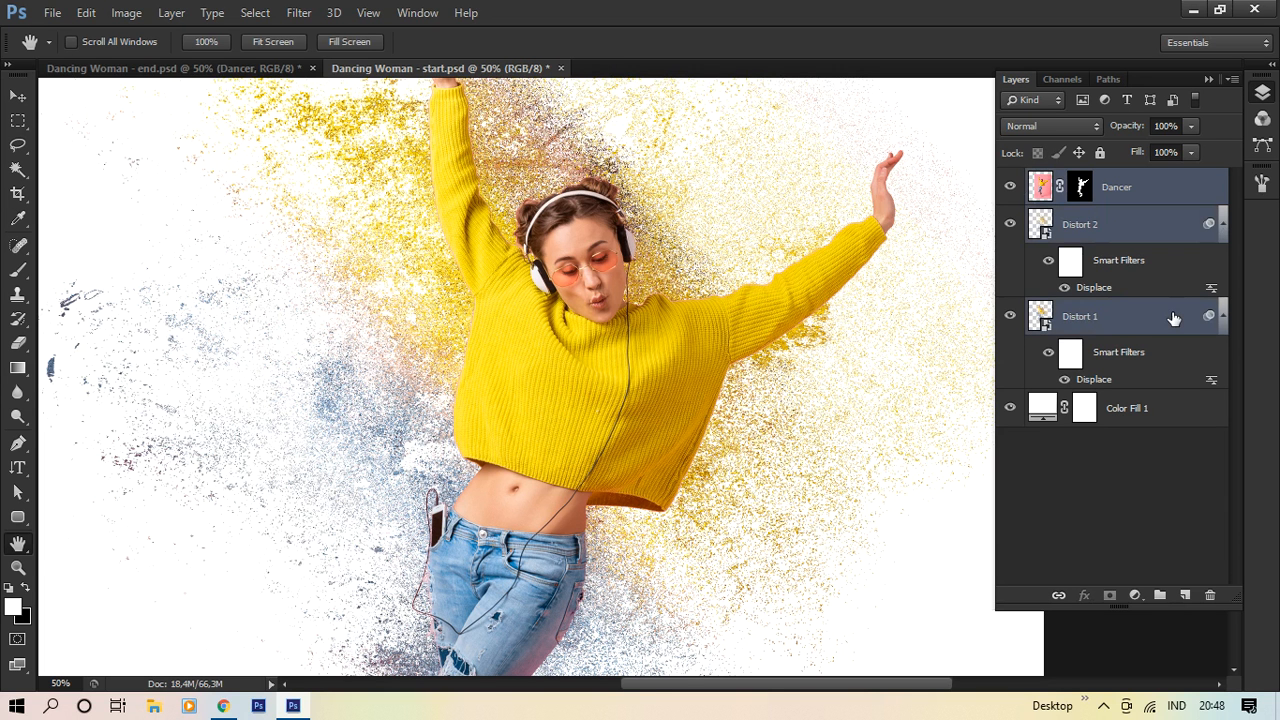
alt+click(1222, 226)
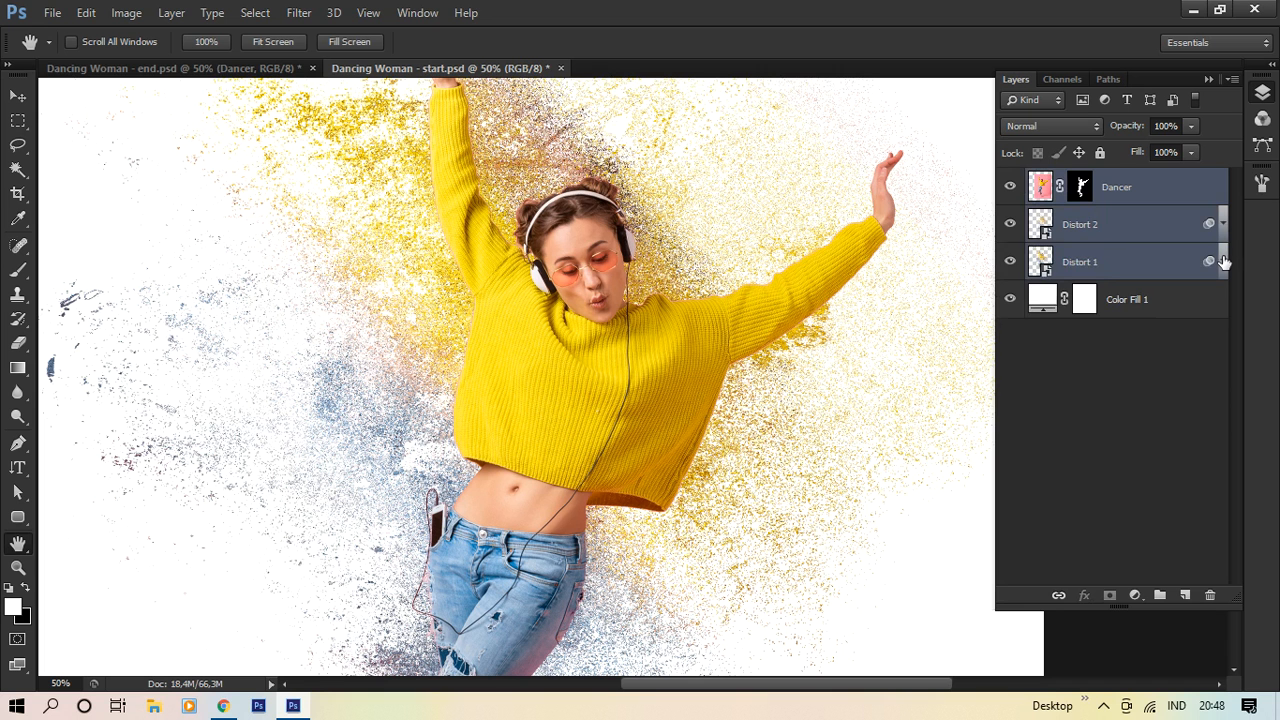
alt+click(1222, 261)
click(1225, 263)
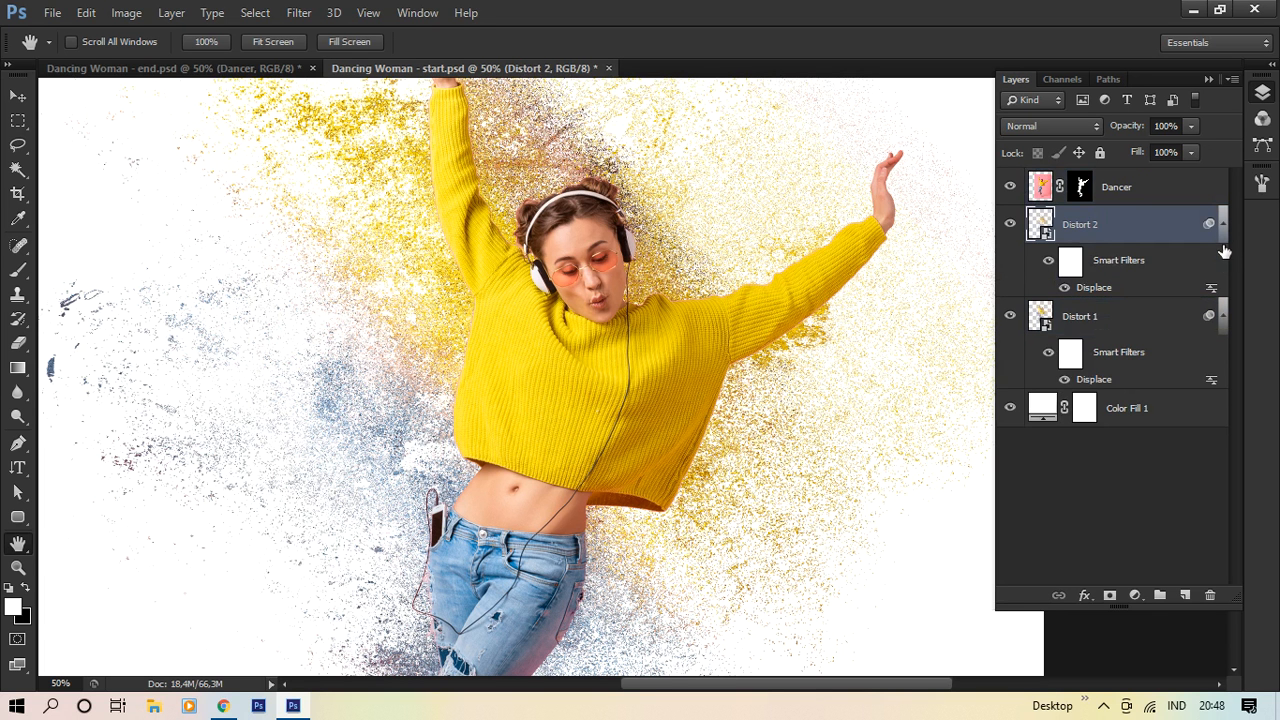
Step: Collapse the smart filter lists of Distort 2 and Distort 1 and group both layers with the Dancer layer
click(1223, 230)
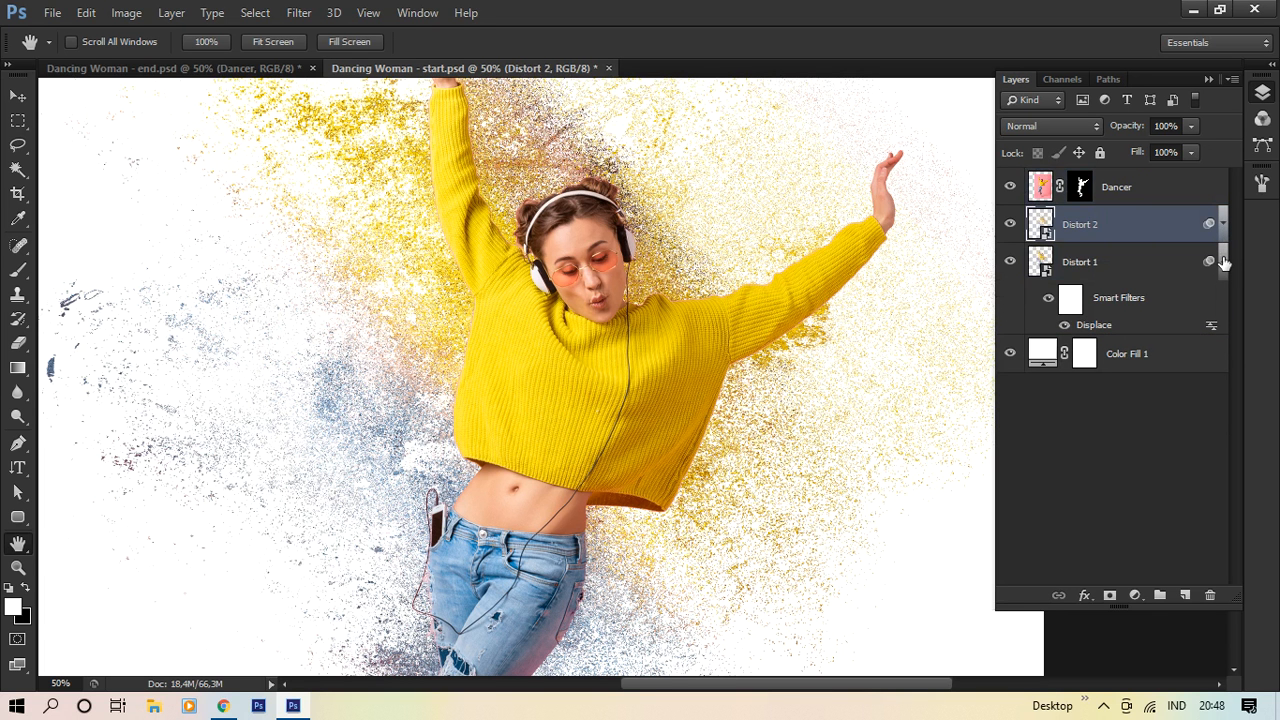
click(1222, 261)
click(1183, 192)
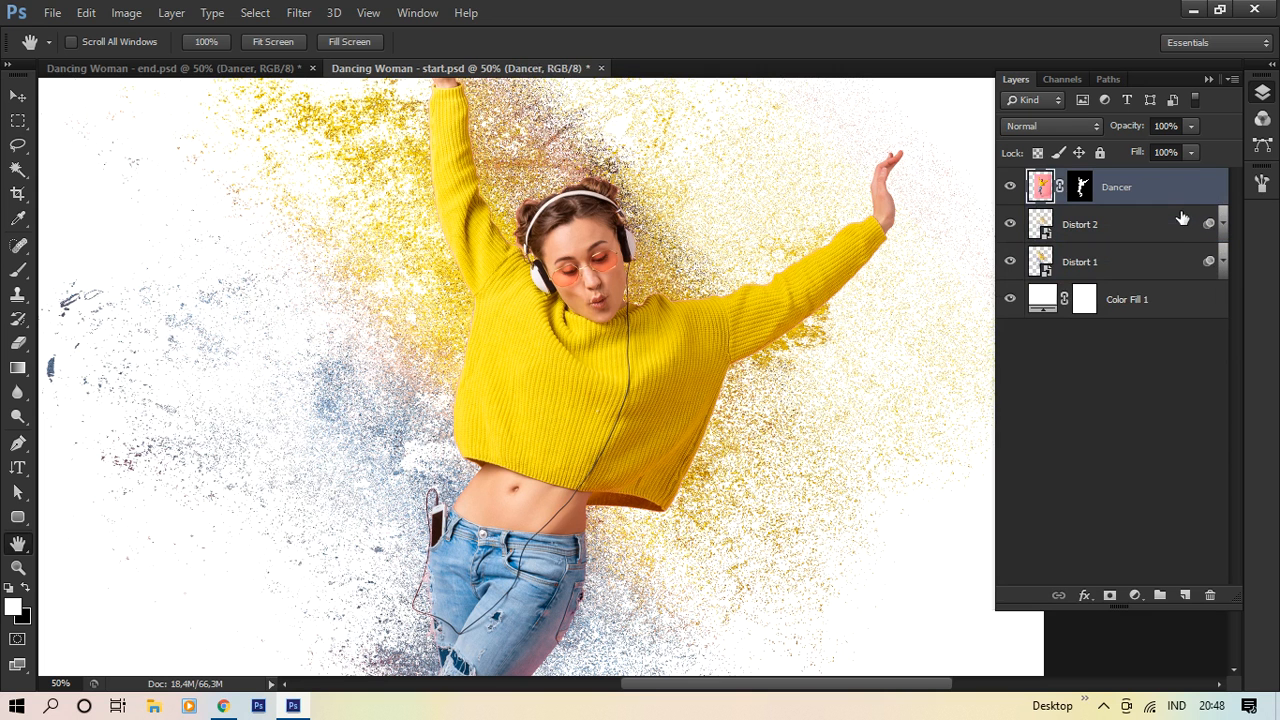
shift+click(1173, 258)
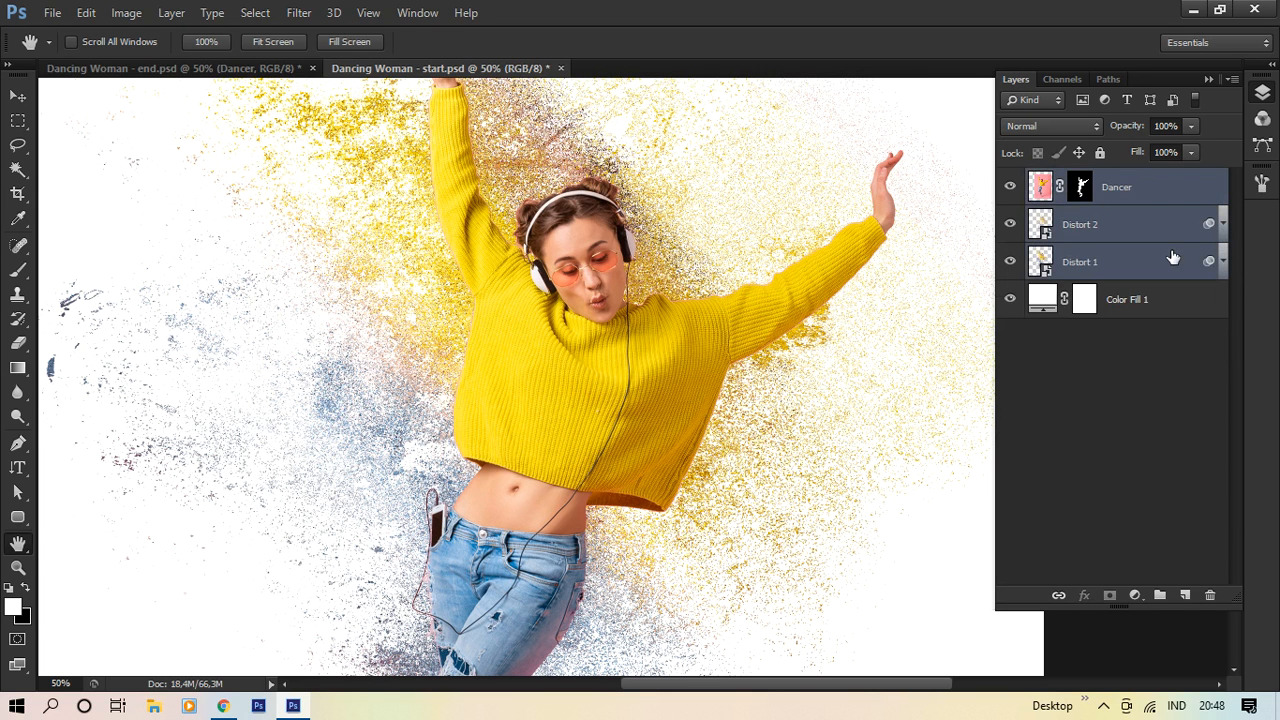
key(ctrl+g)
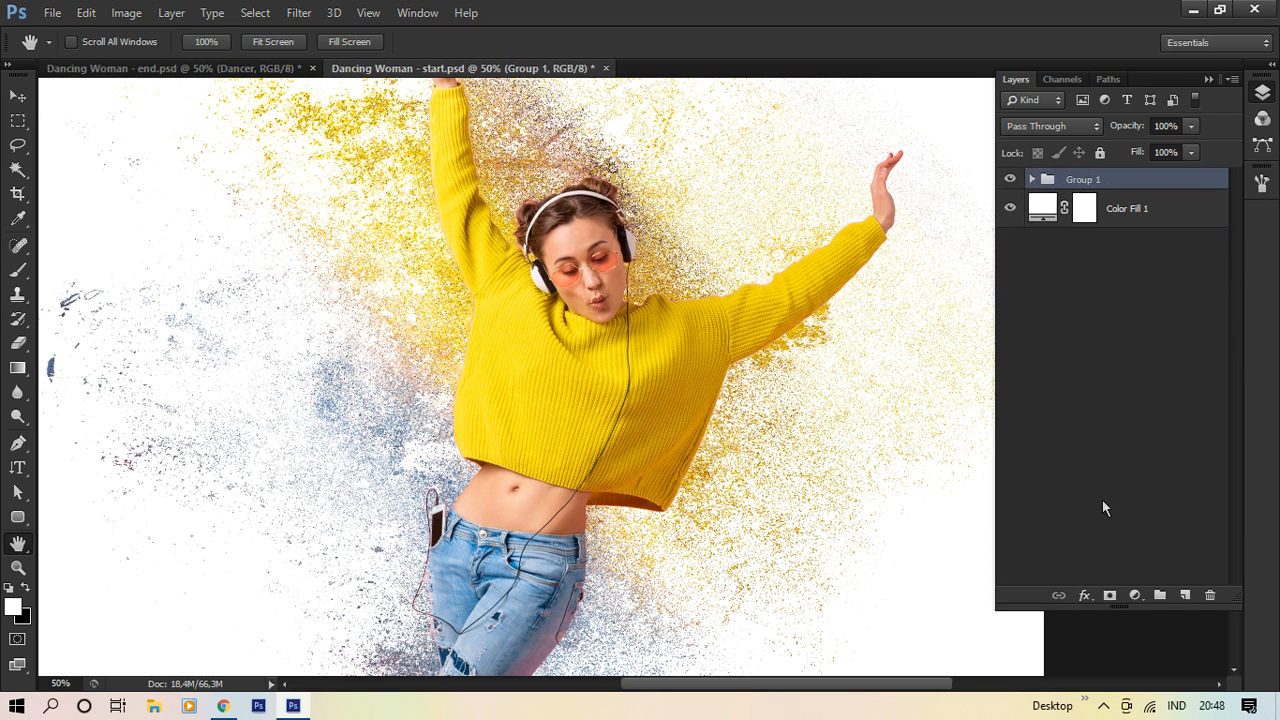
Step: Add a white layer mask to Group 1 and expand the group to show its layers
click(1109, 596)
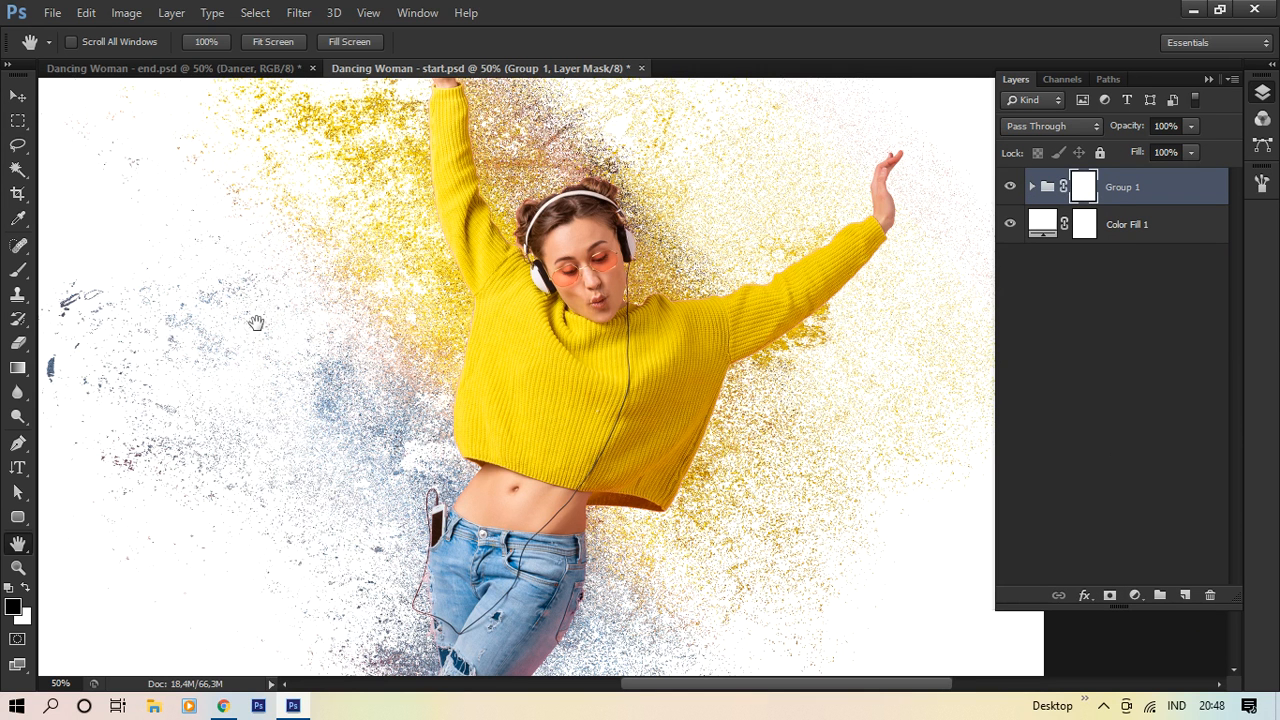
key(ctrl+minus)
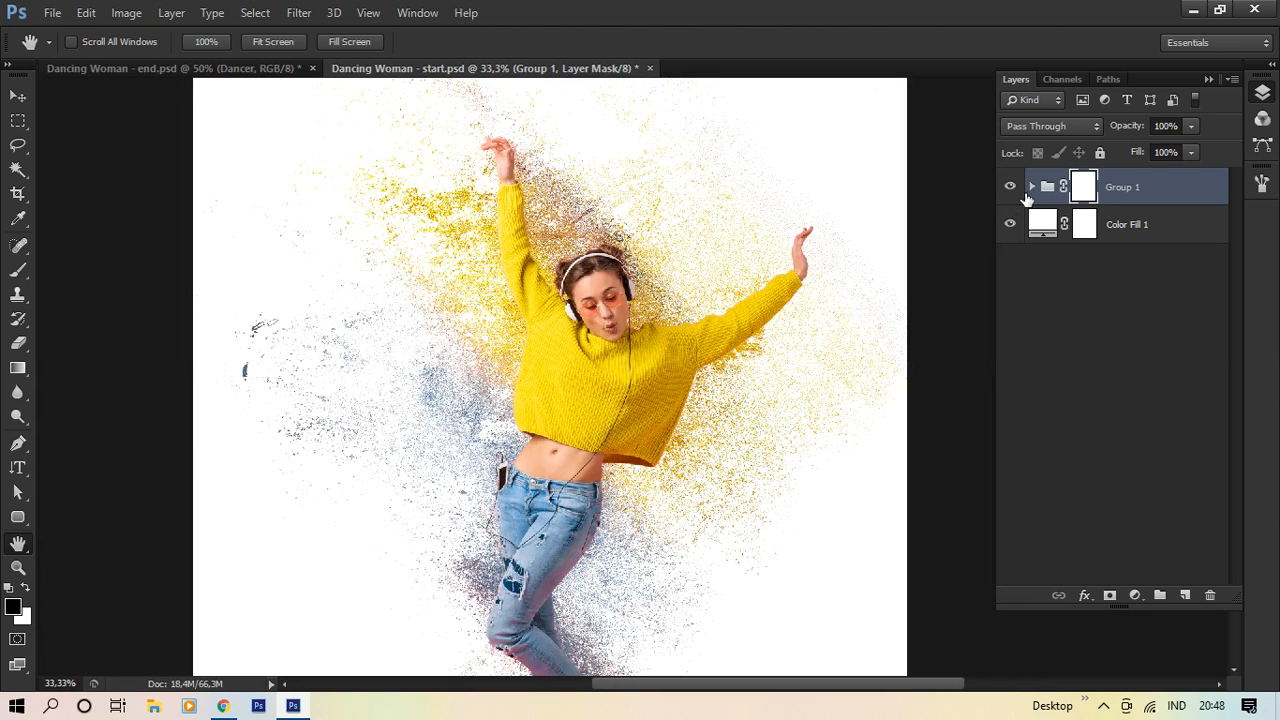
key(ctrl+plus)
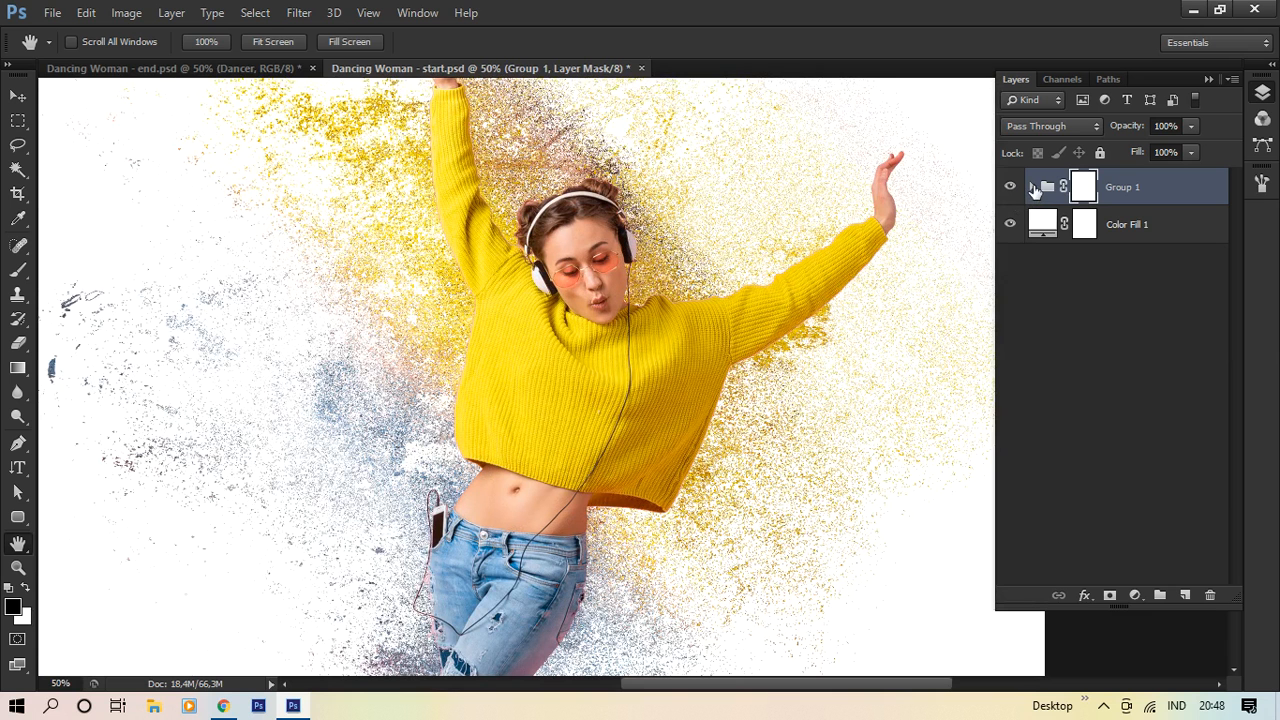
click(1034, 188)
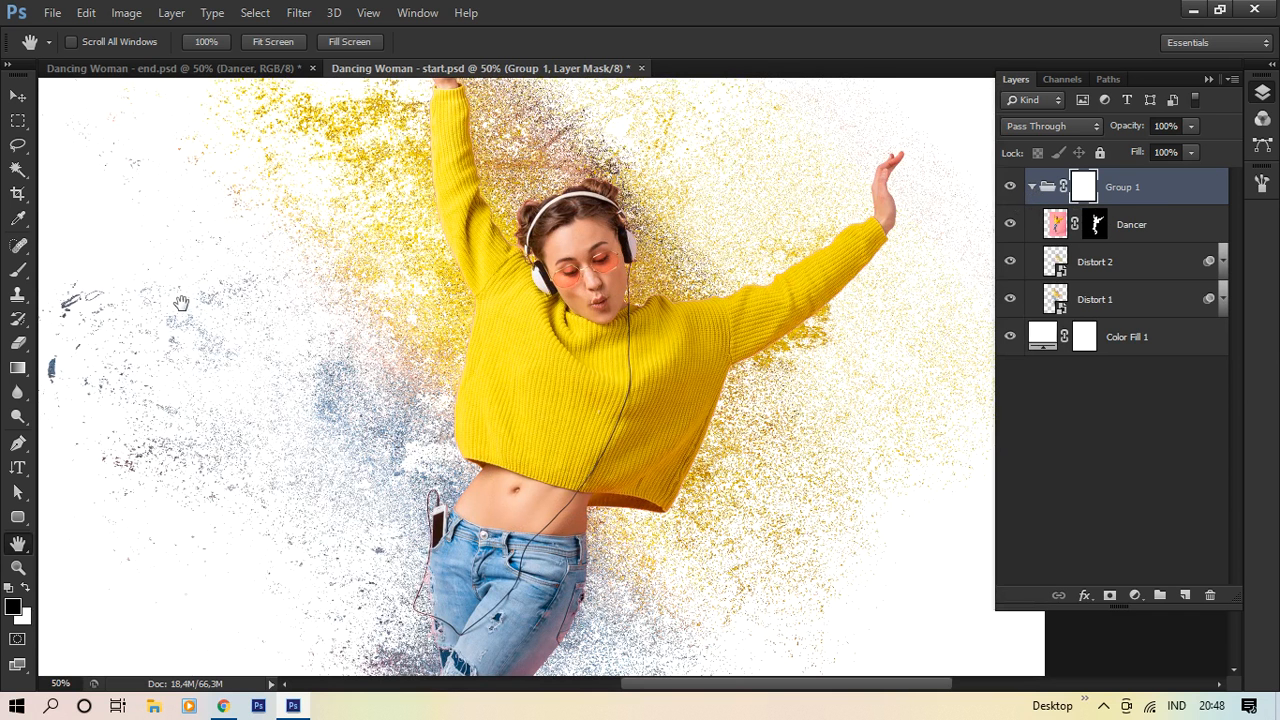
Step: Hide the Dancer layer and inspect the particles alone, with and without Distort 2
click(17, 147)
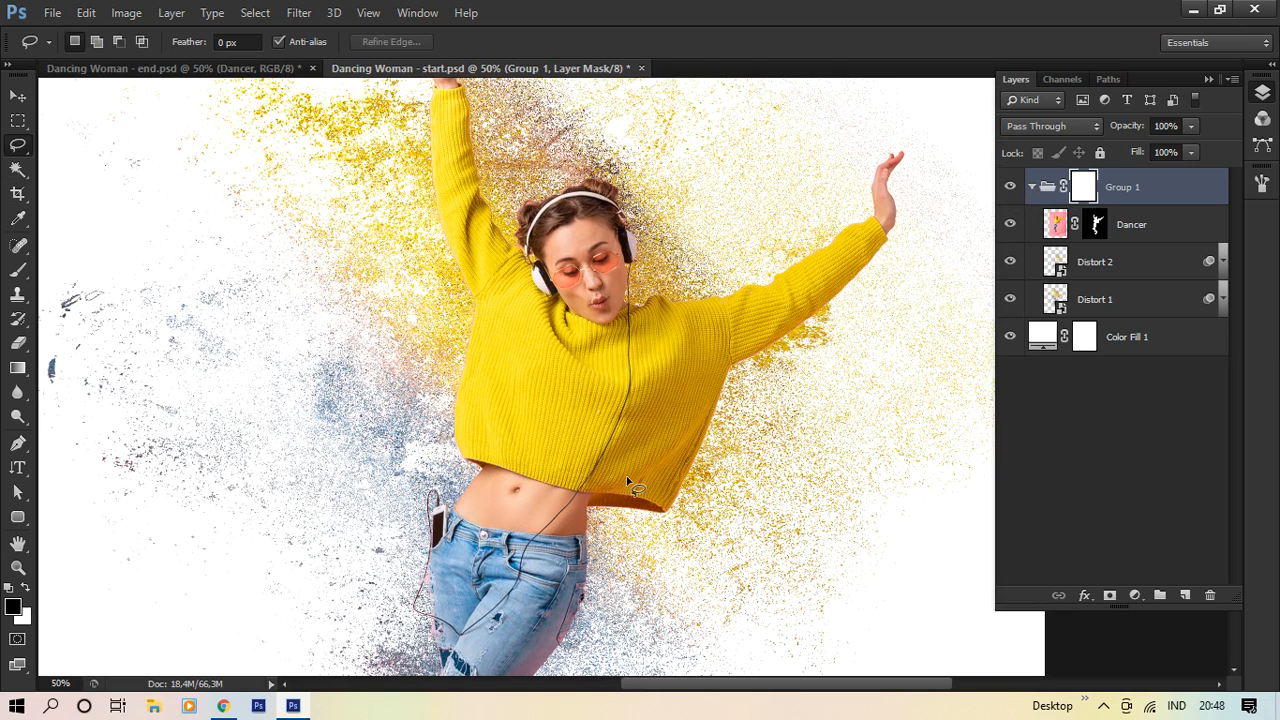
key(h)
drag(714, 523, 714, 386)
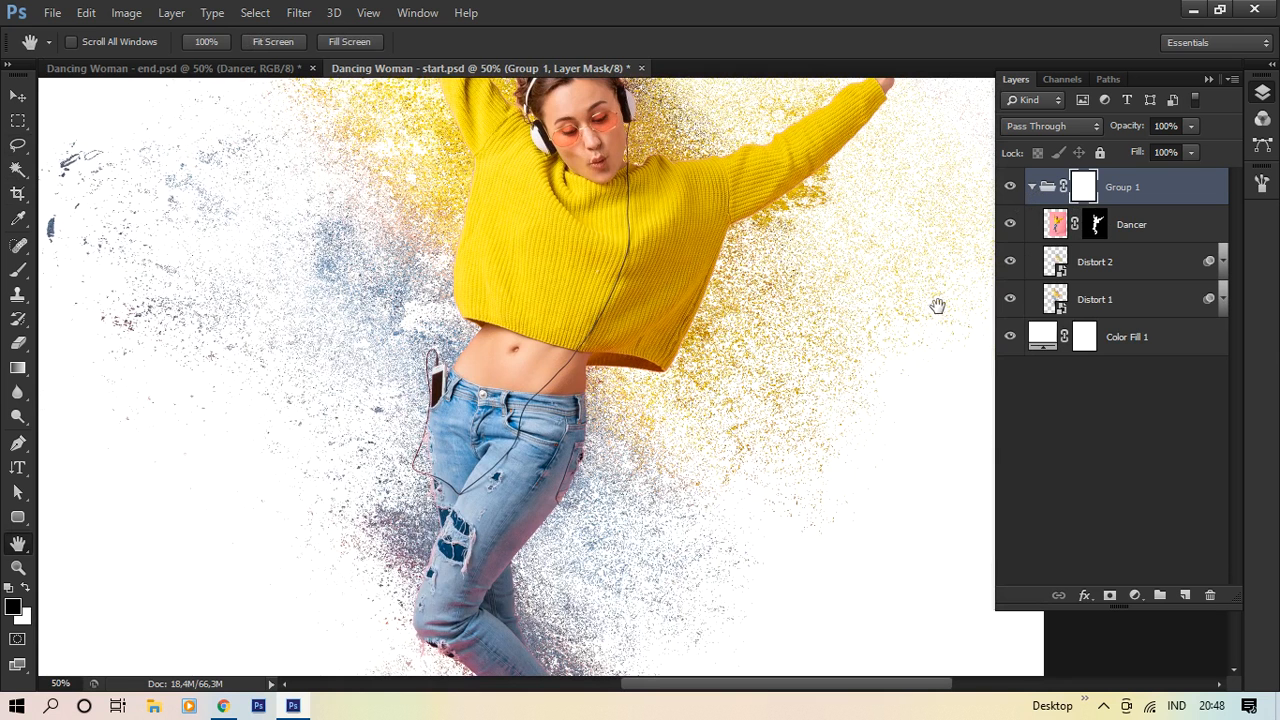
click(1010, 226)
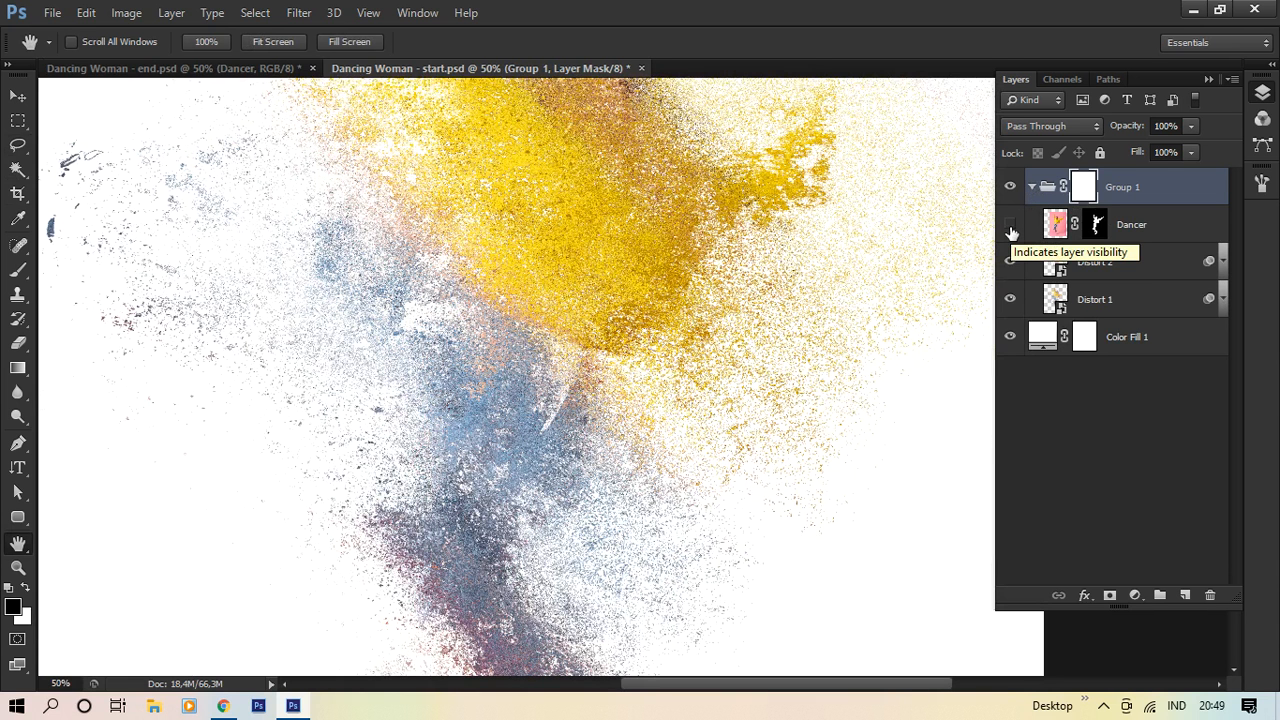
click(1010, 261)
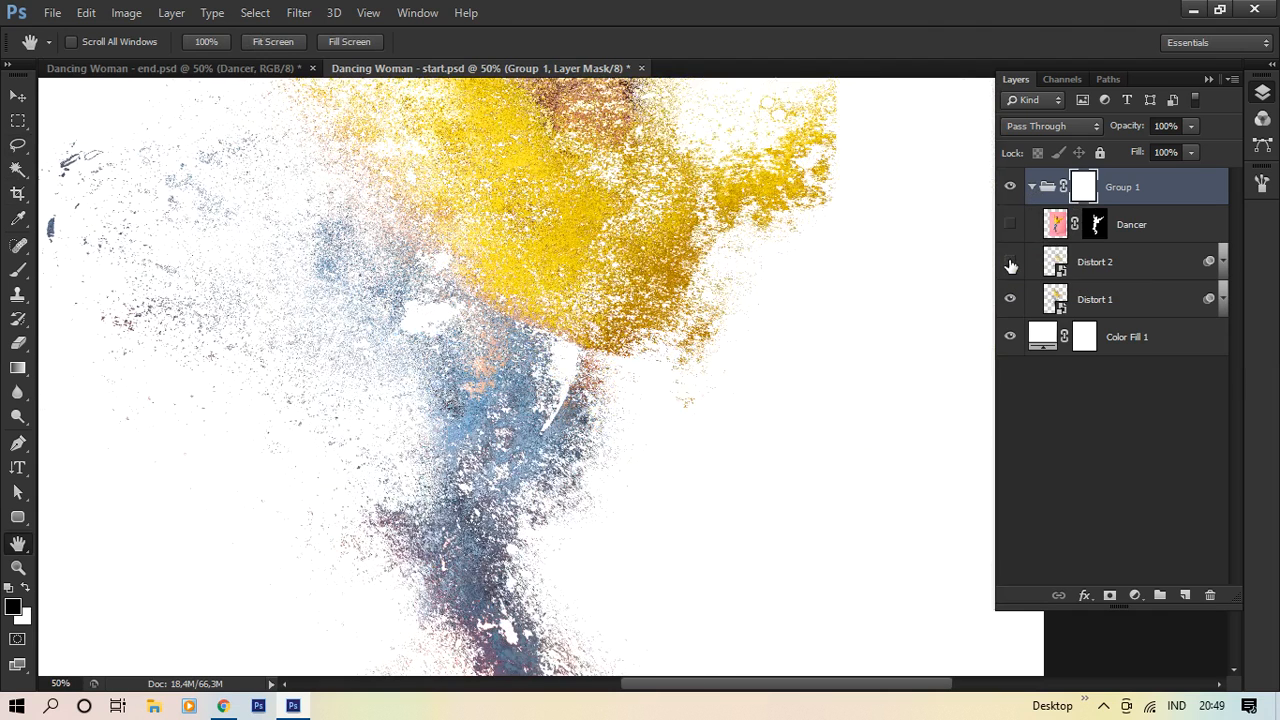
click(1010, 262)
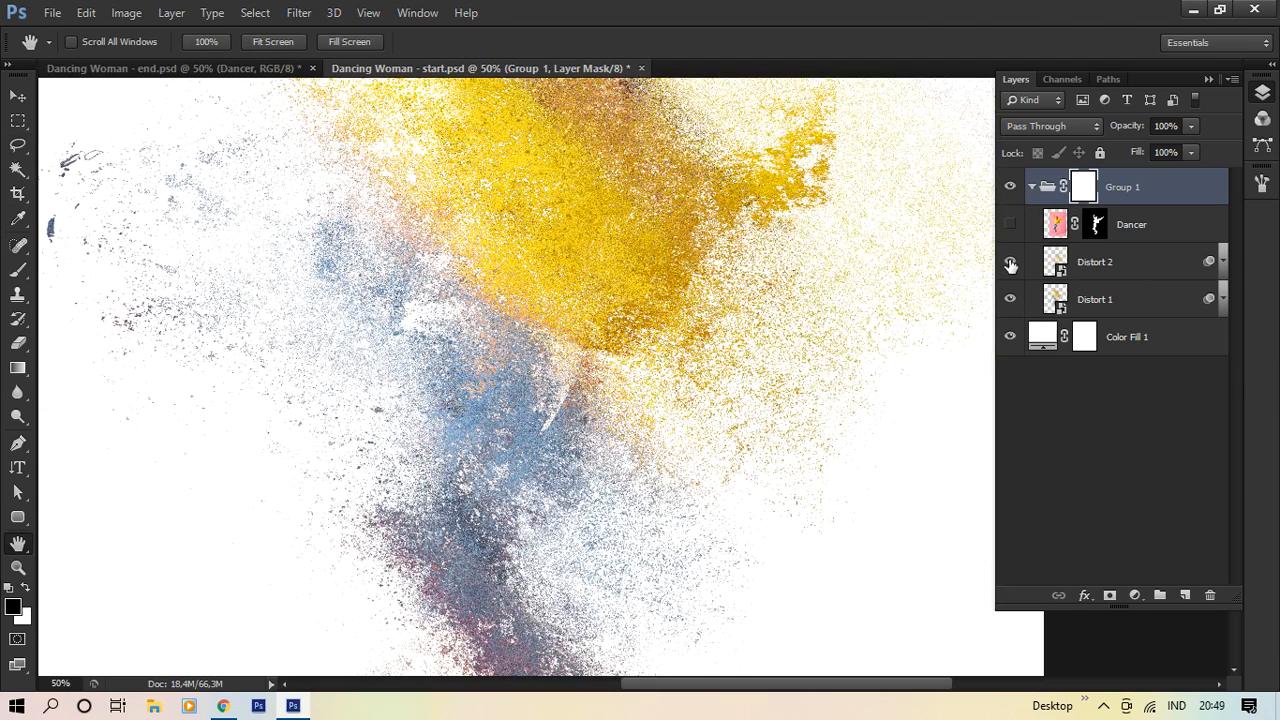
Step: Hide Distort 2 and lasso a patch of scattered blue and purple particles along the outer edge of the dancer's legs
click(1010, 262)
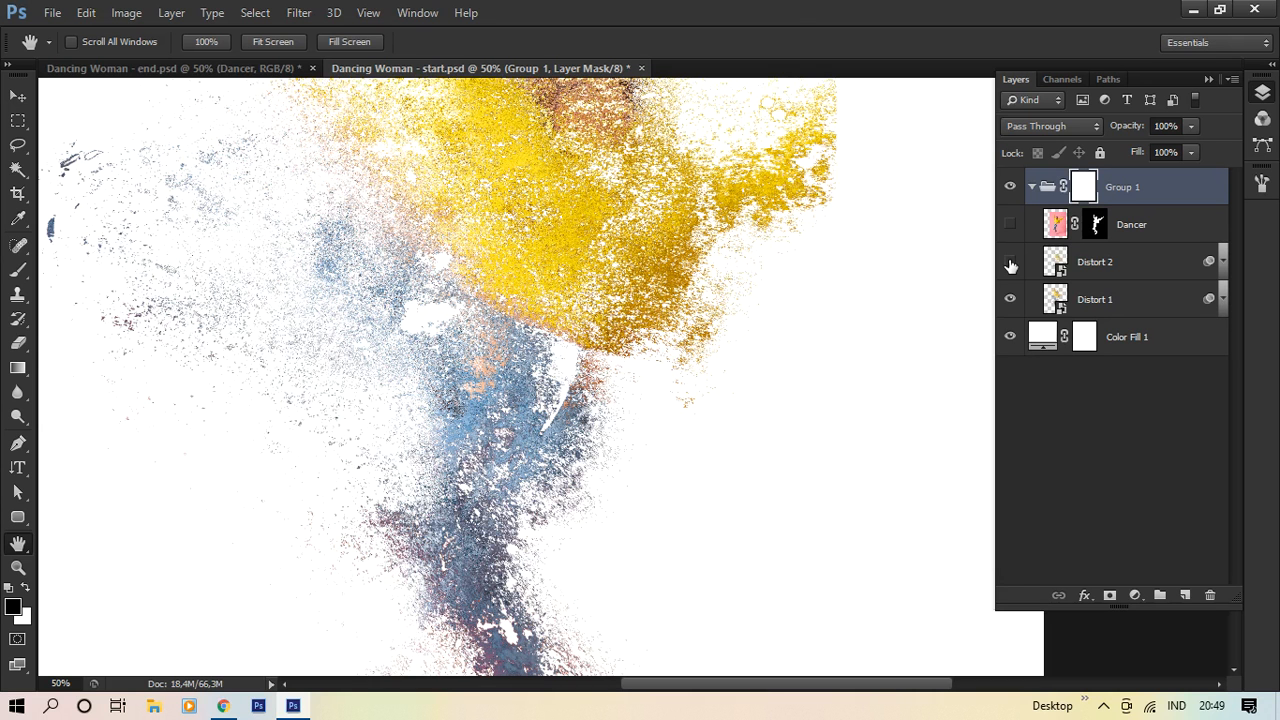
click(1010, 262)
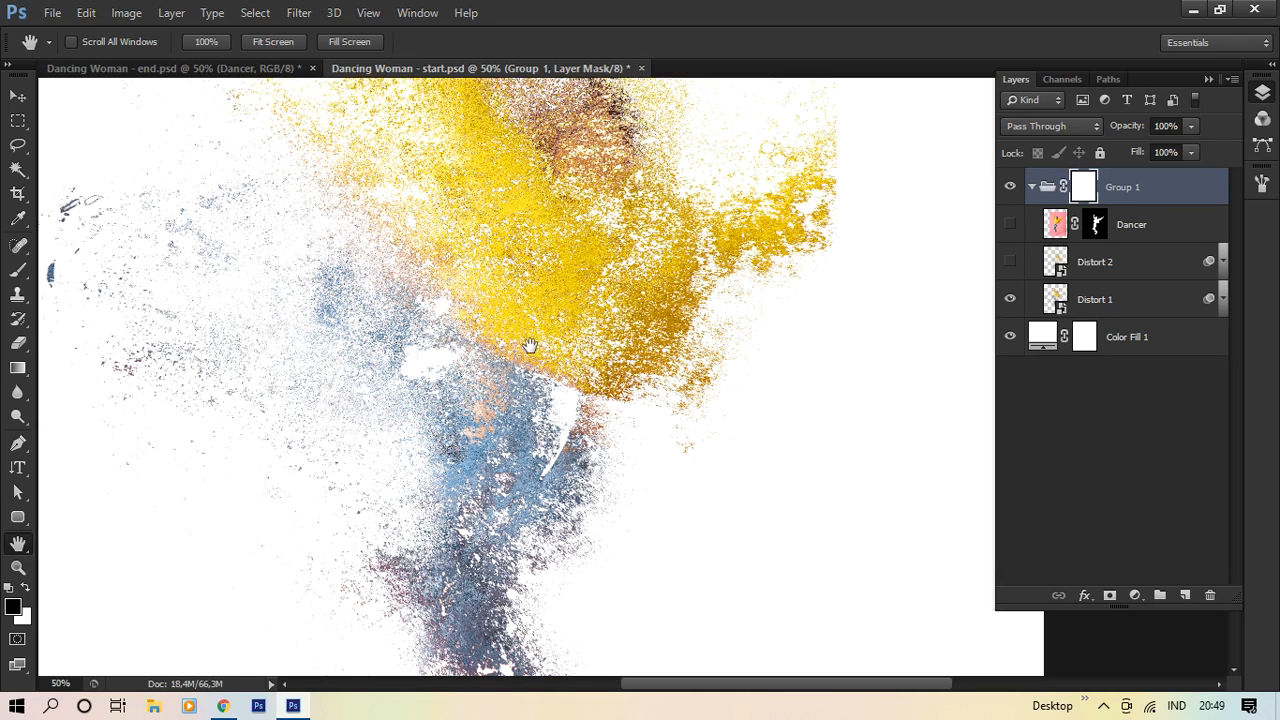
click(18, 147)
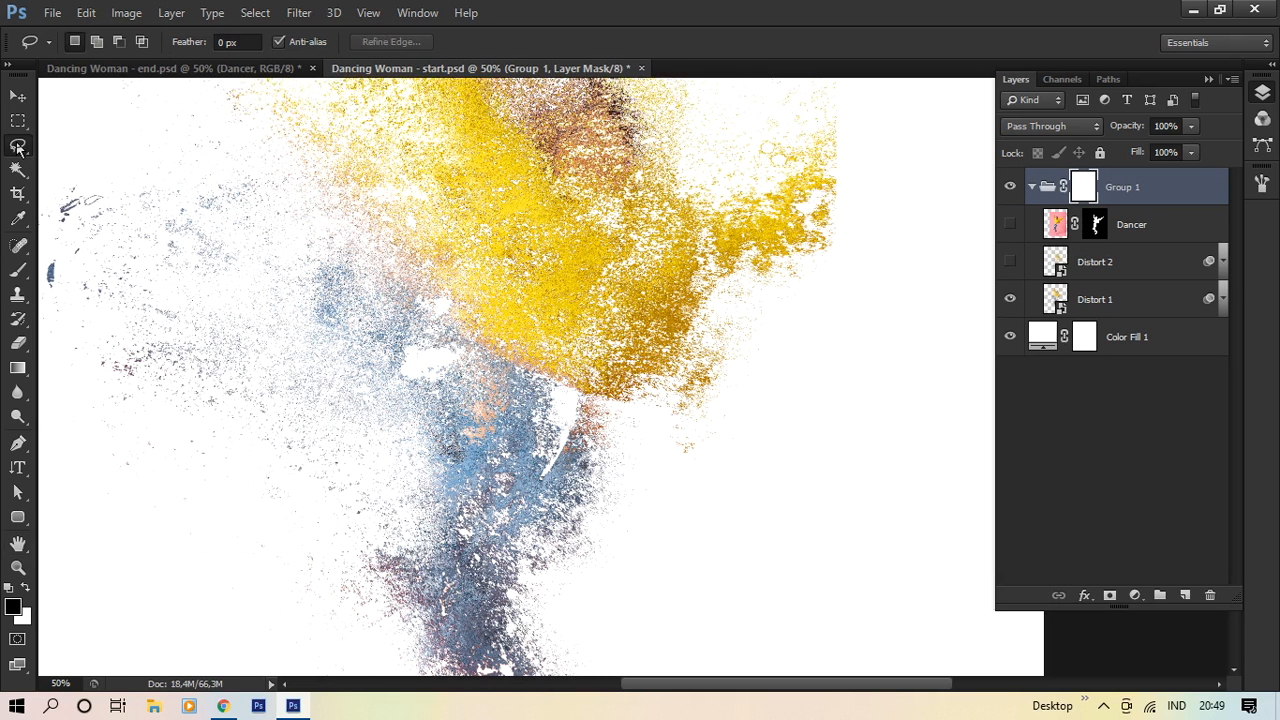
right_click(17, 145)
click(74, 138)
key(h)
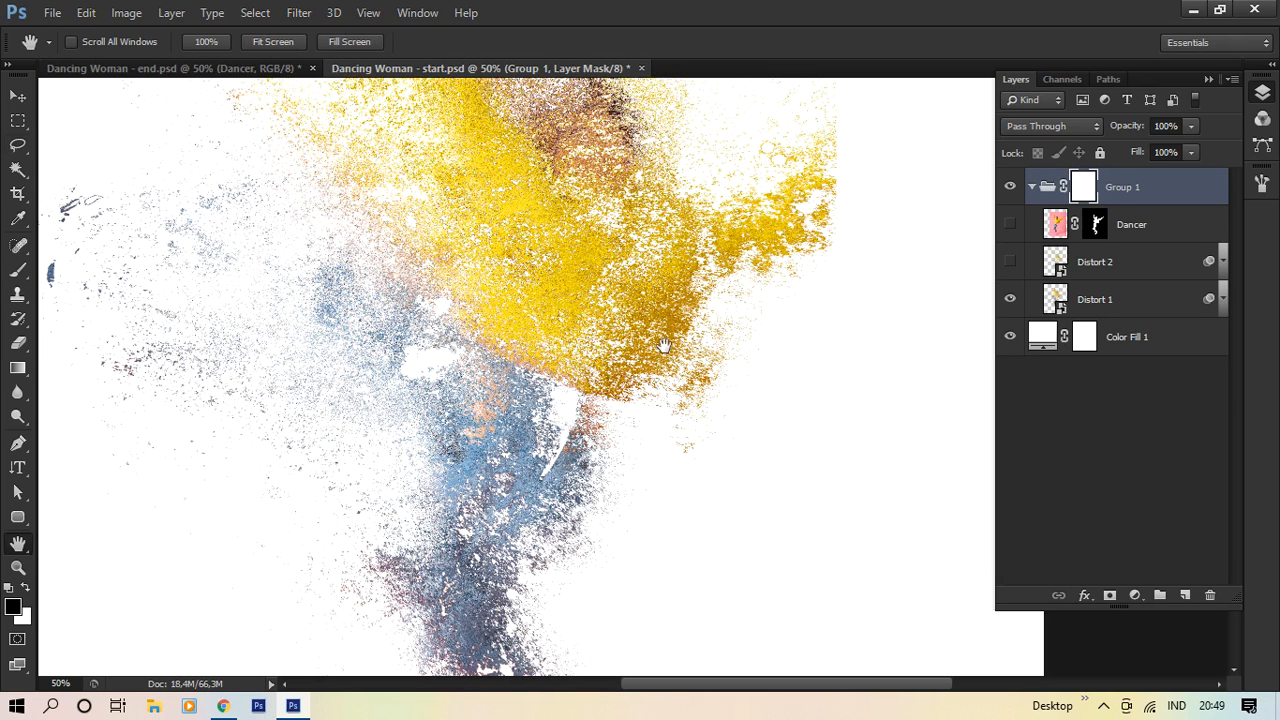
scroll(658, 388, down, 5)
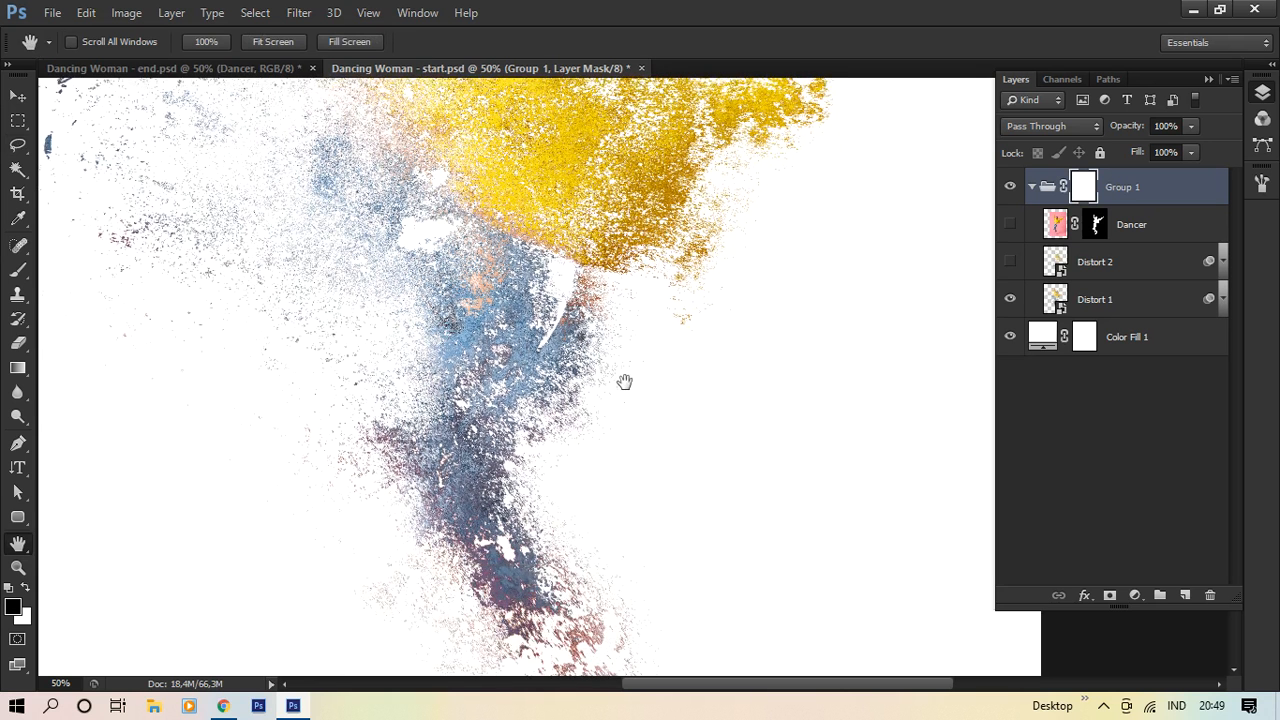
key(l)
mouse_move(287, 384)
mouse_down()
mouse_move(390, 365)
mouse_move(423, 376)
mouse_move(443, 471)
mouse_move(432, 494)
mouse_move(414, 514)
mouse_move(386, 516)
mouse_move(306, 498)
mouse_move(279, 472)
mouse_move(285, 388)
mouse_up()
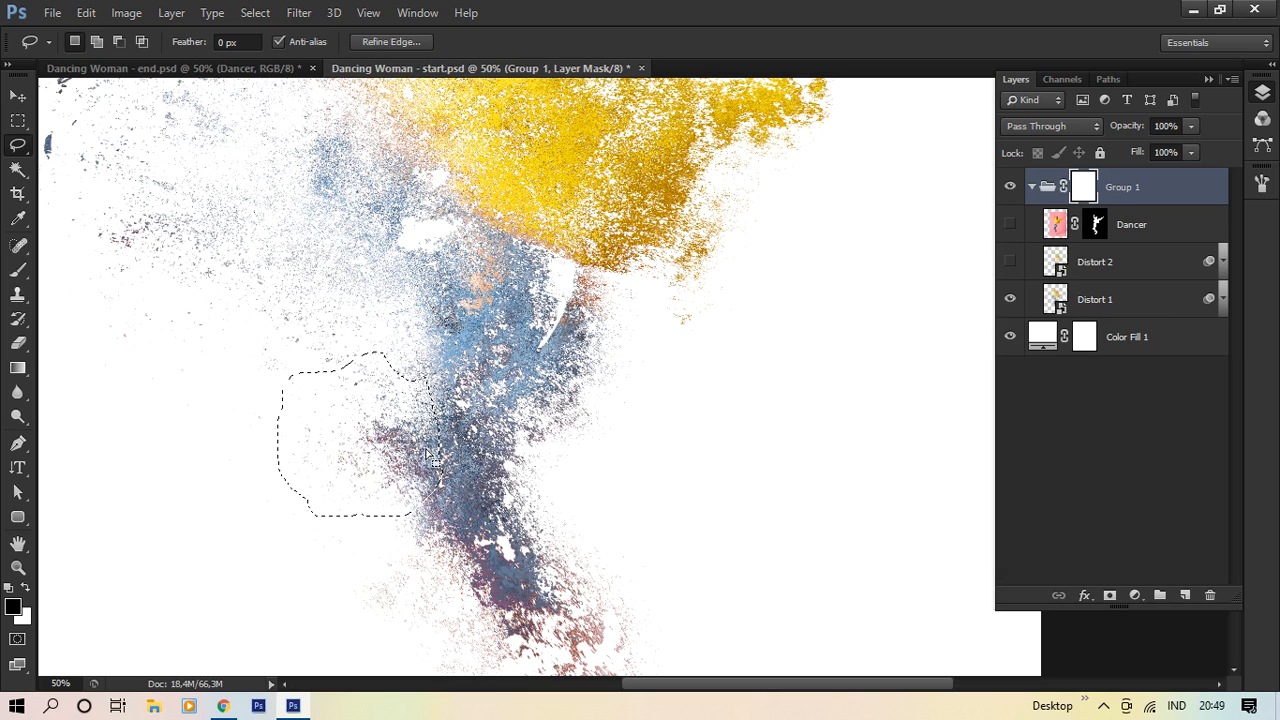
Step: Define the lassoed patch of the Distort 1 layer as a brush preset named Texture Brush 1 and clear the selection
click(1158, 303)
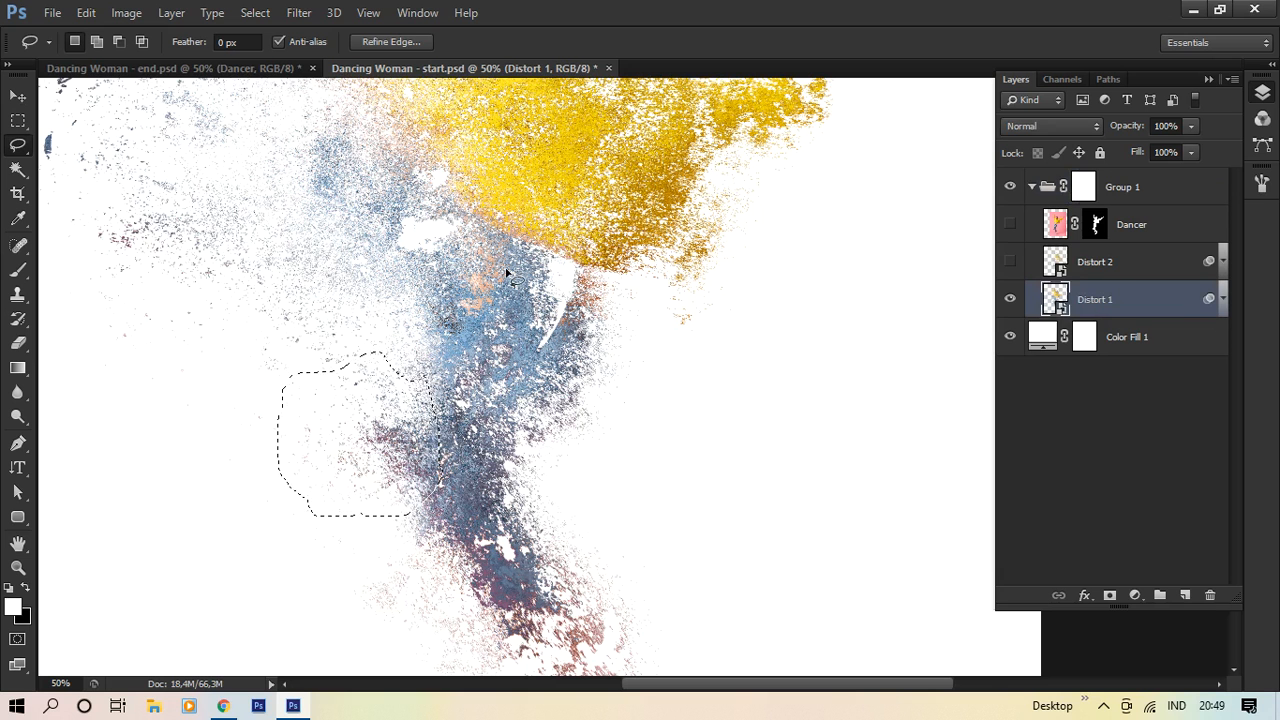
click(86, 14)
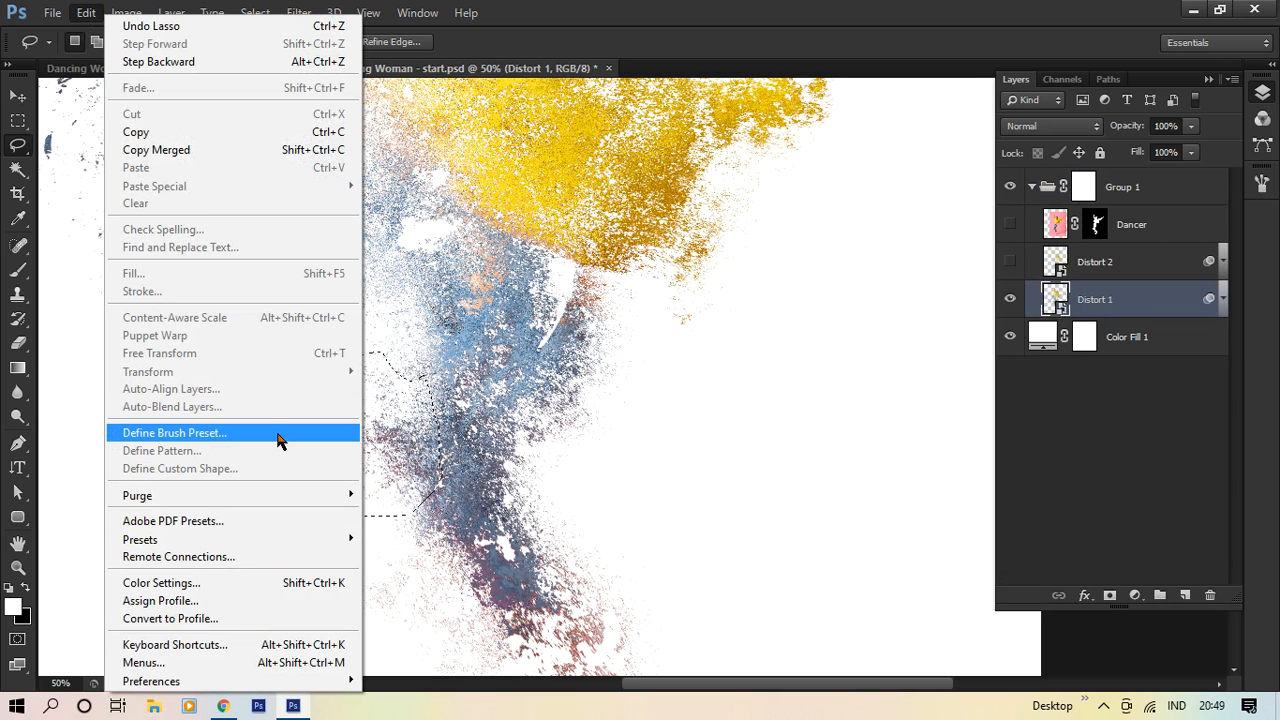
click(278, 435)
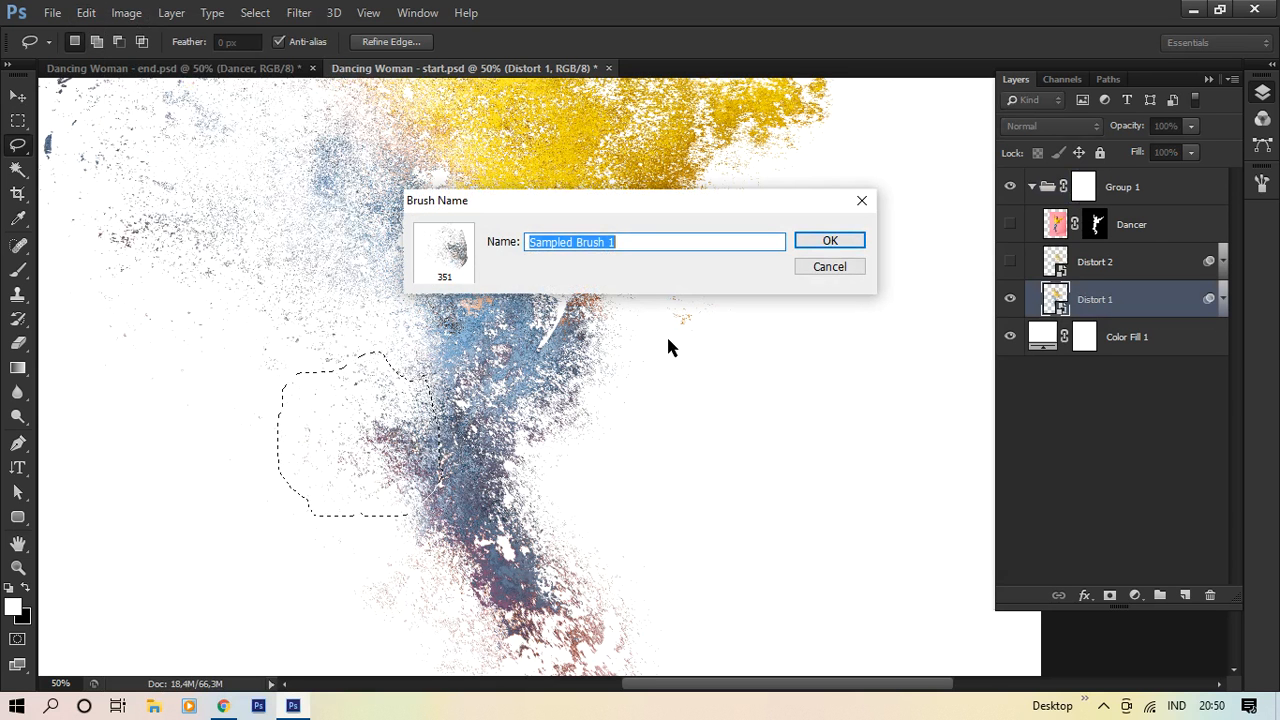
text(Texture)
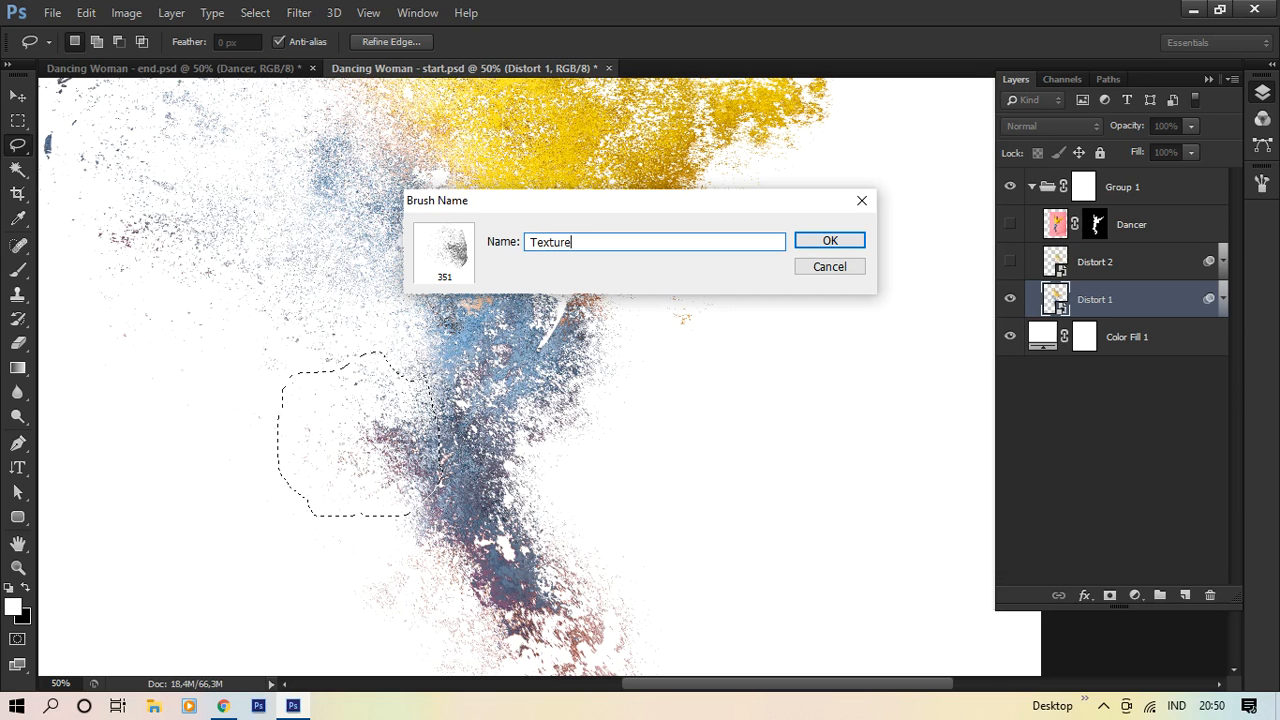
text( Brush 1)
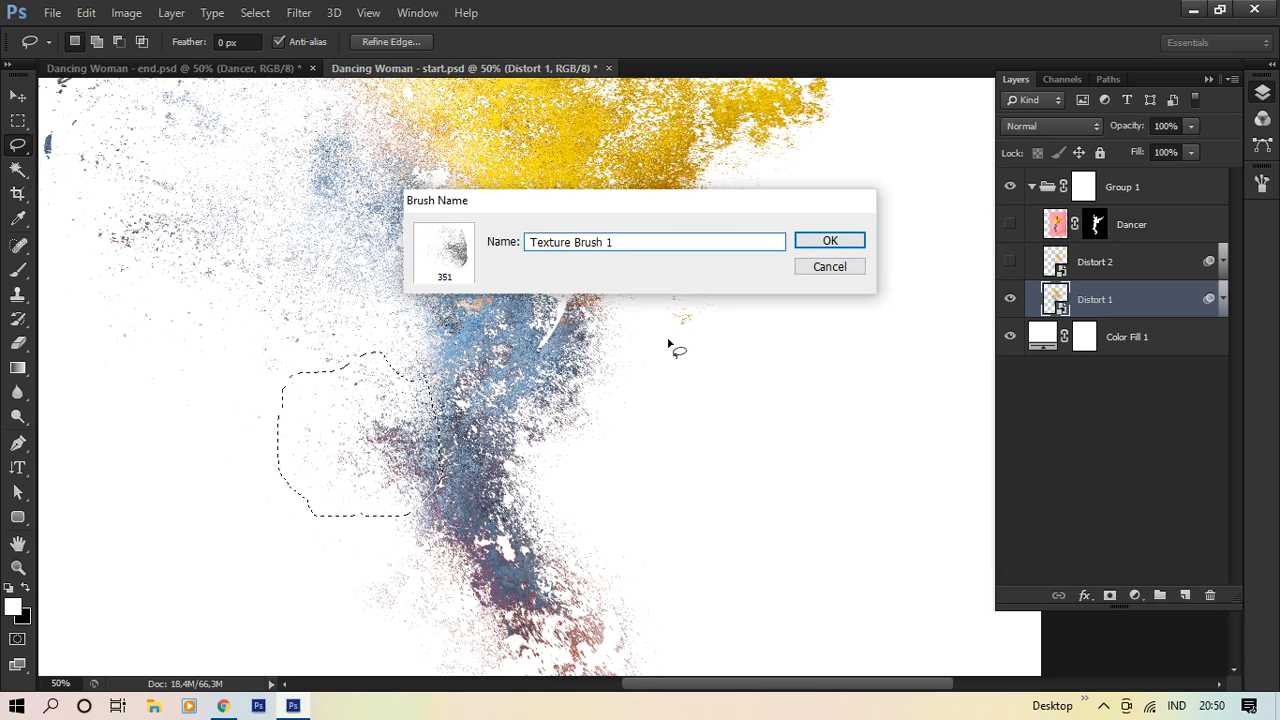
key(Return)
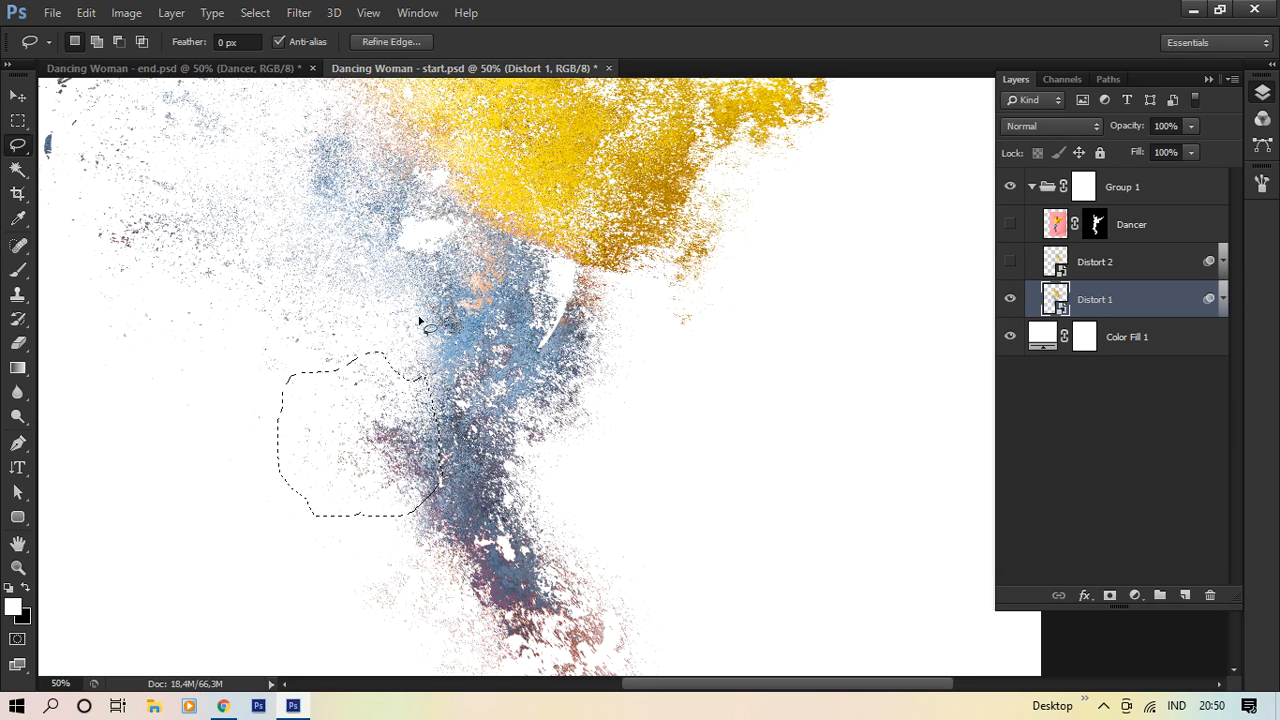
click(791, 268)
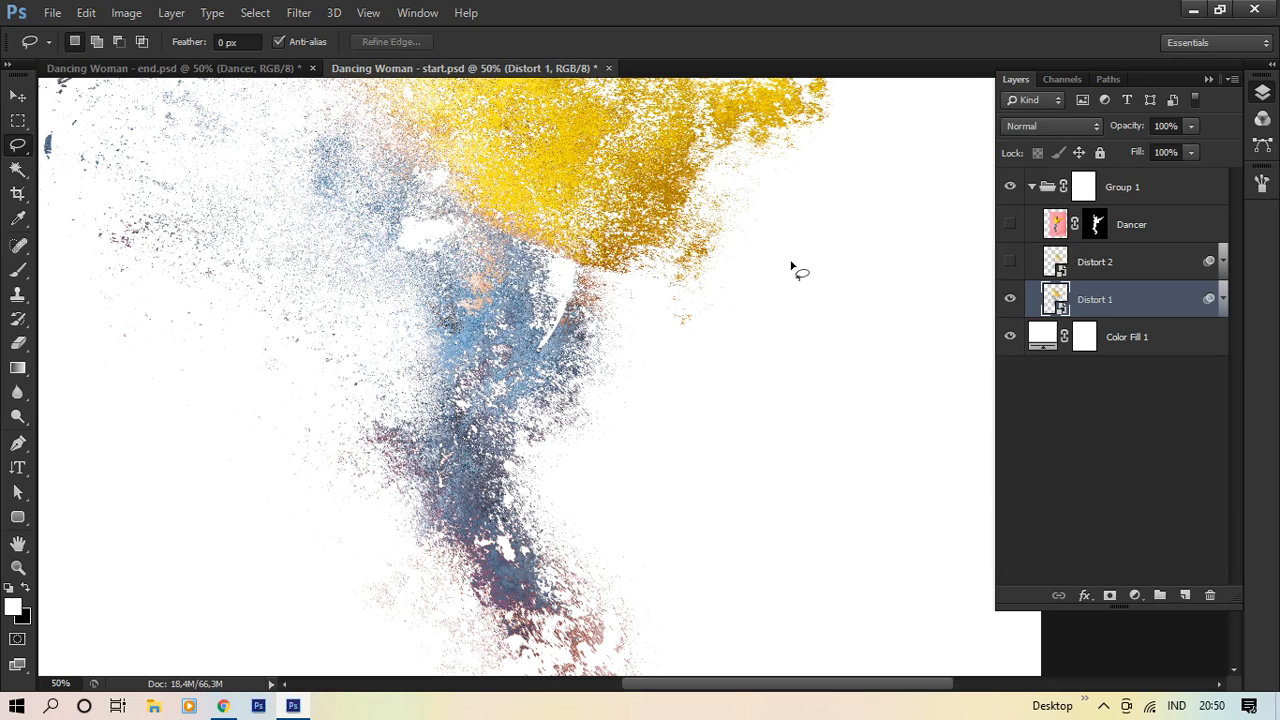
Step: Lasso the scattered yellow particle patch beside the dancer's upper raised arm on the Distort 1 layer
key(space)
key(h)
drag(812, 319, 819, 655)
drag(452, 388, 460, 432)
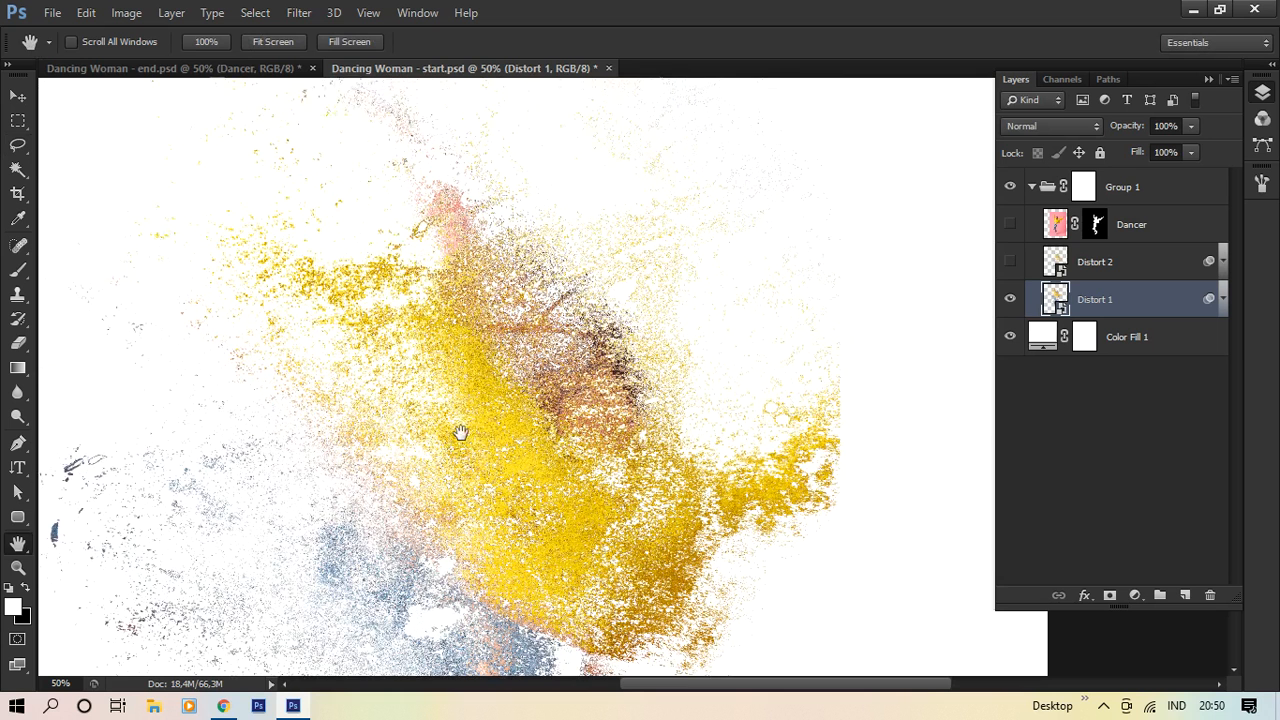
key(l)
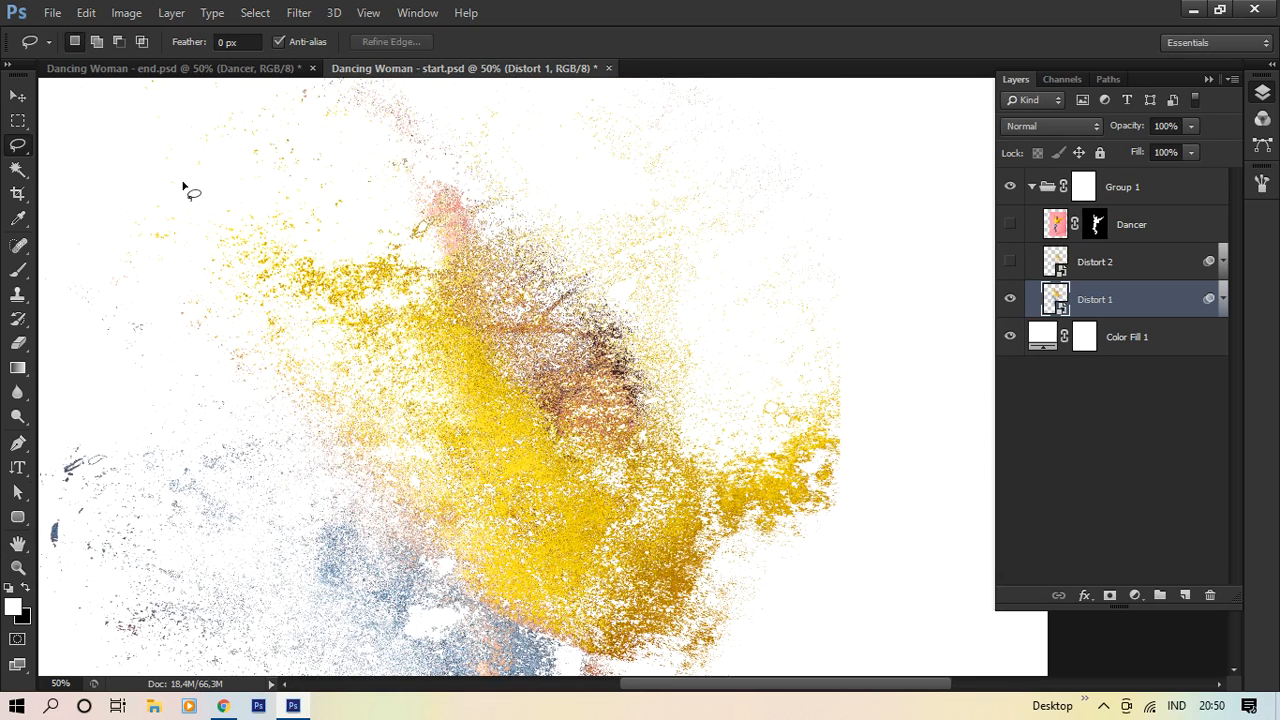
drag(258, 200, 349, 222)
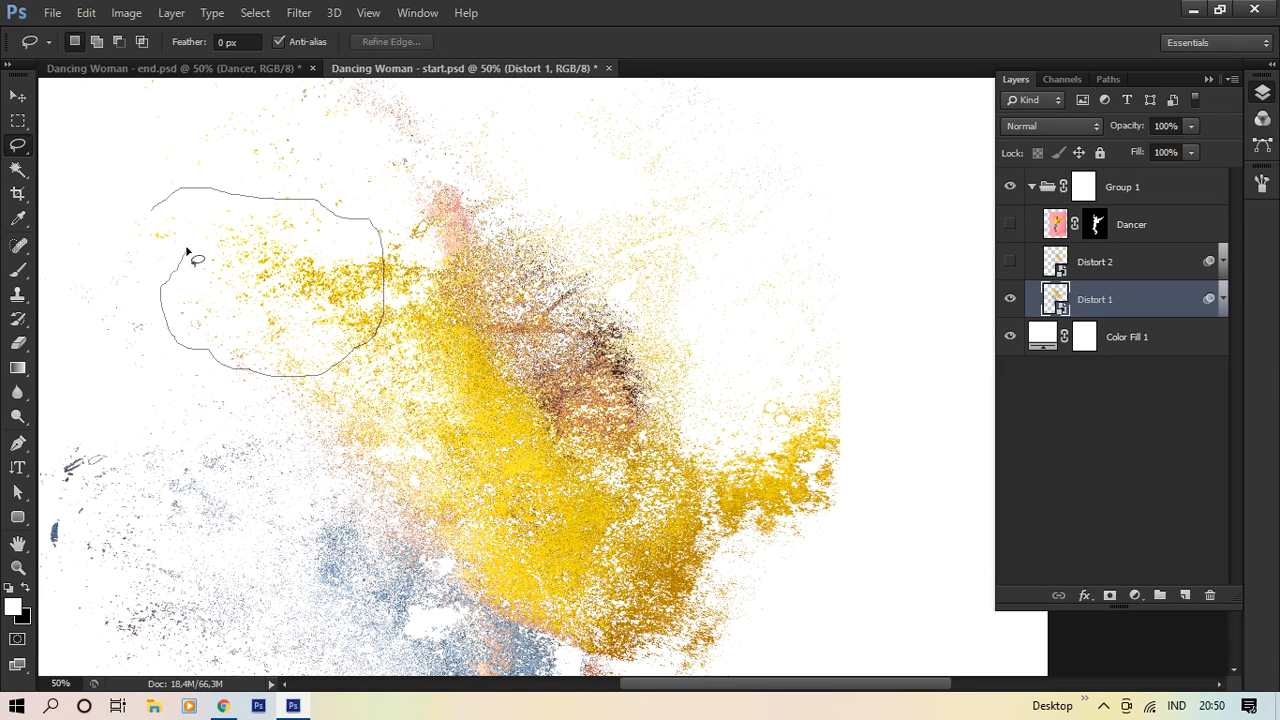
drag(229, 189, 229, 189)
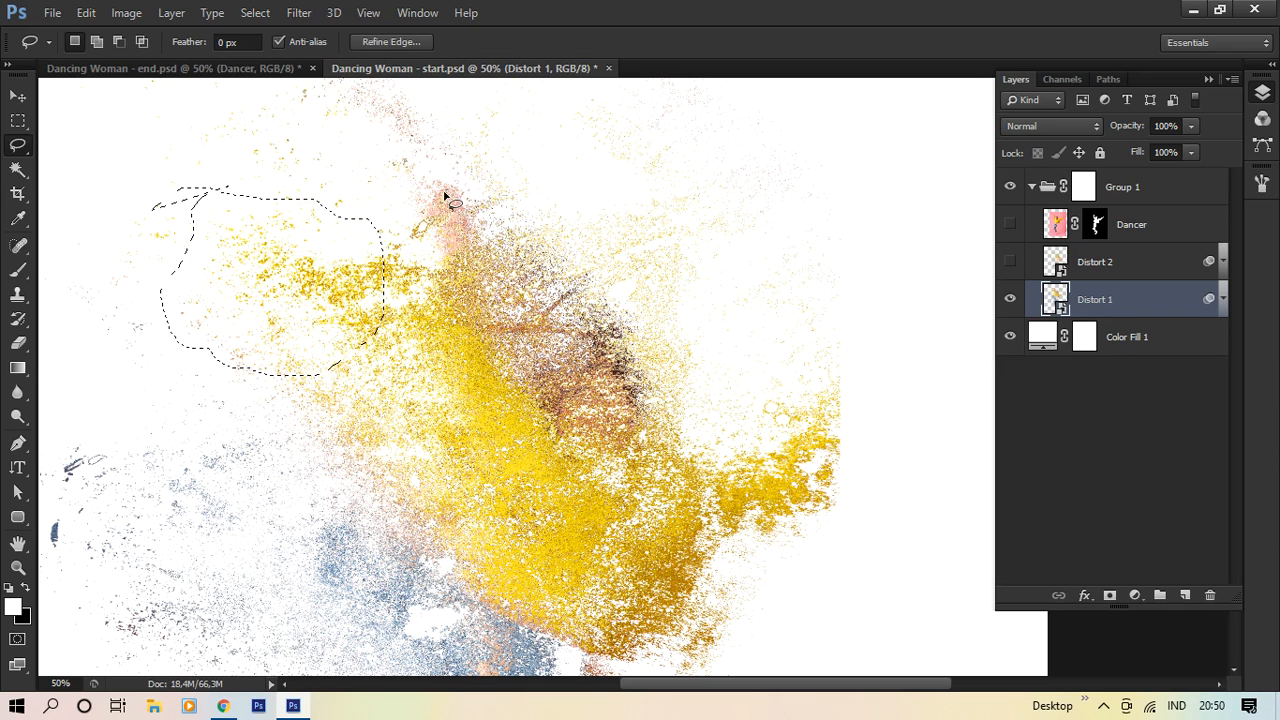
Step: Define the selected yellow particles as a brush preset named Texture Brush 2 and deselect
click(88, 14)
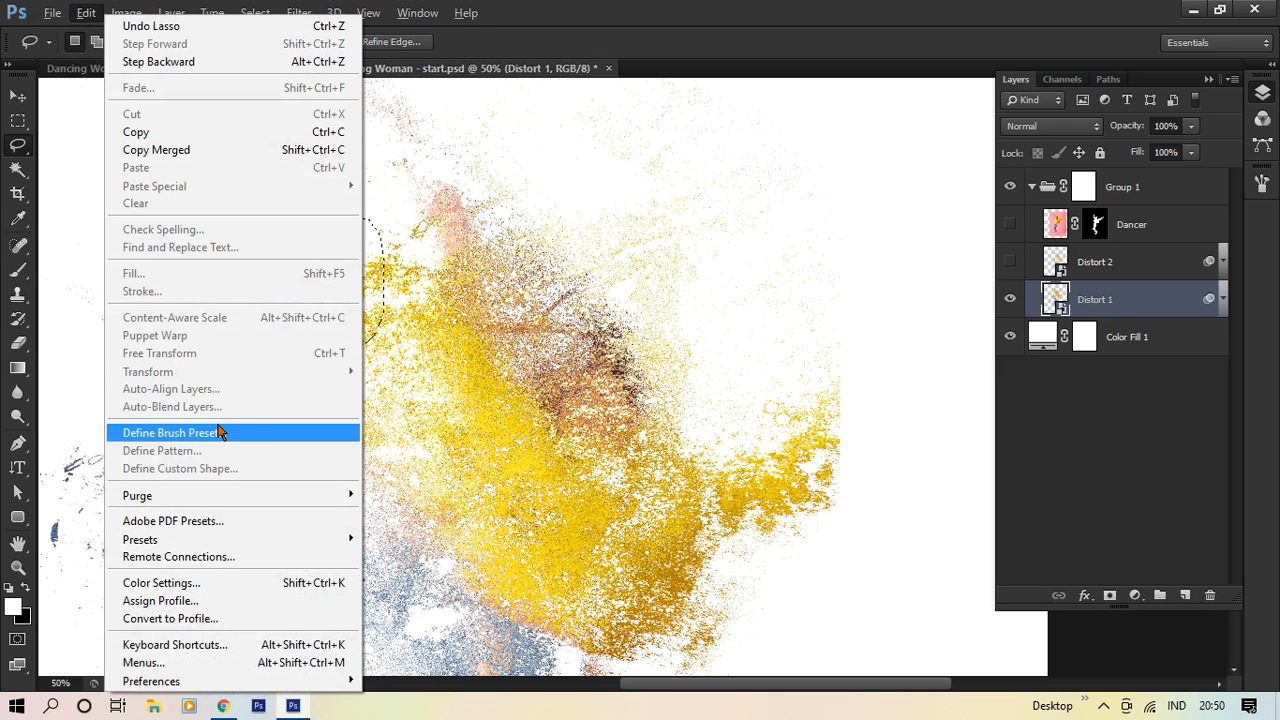
click(175, 432)
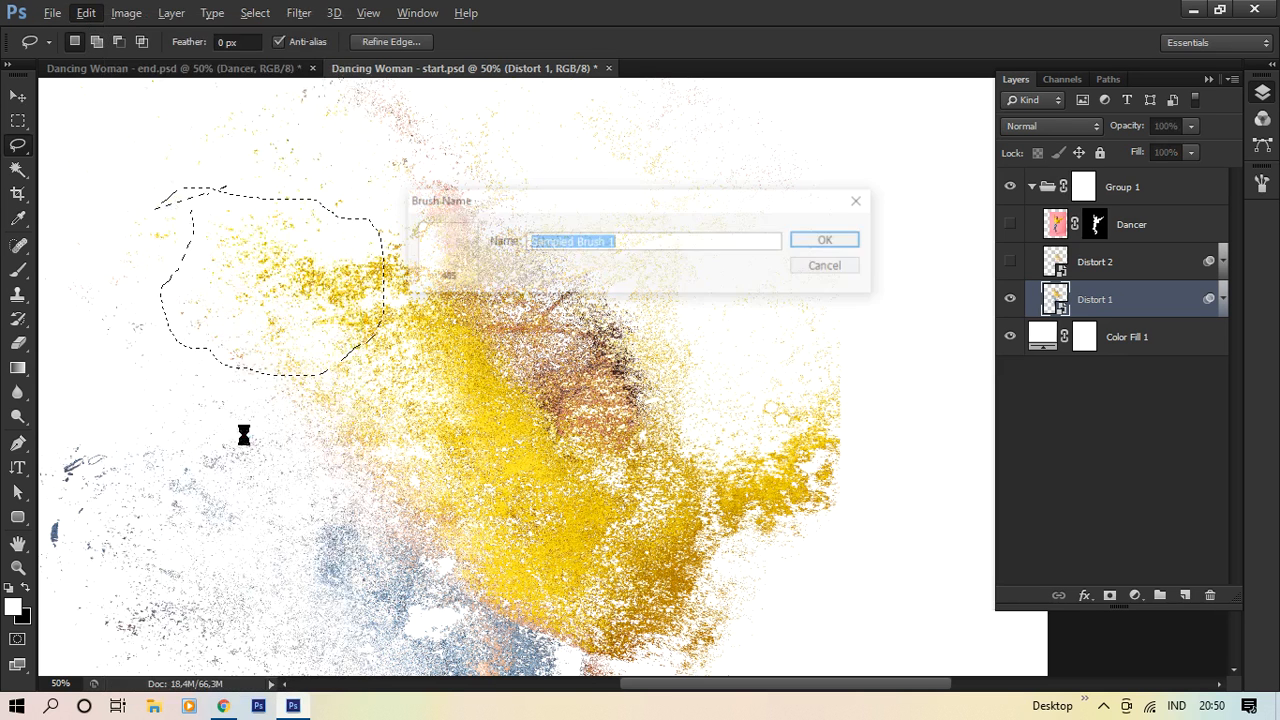
text(Texture Bru)
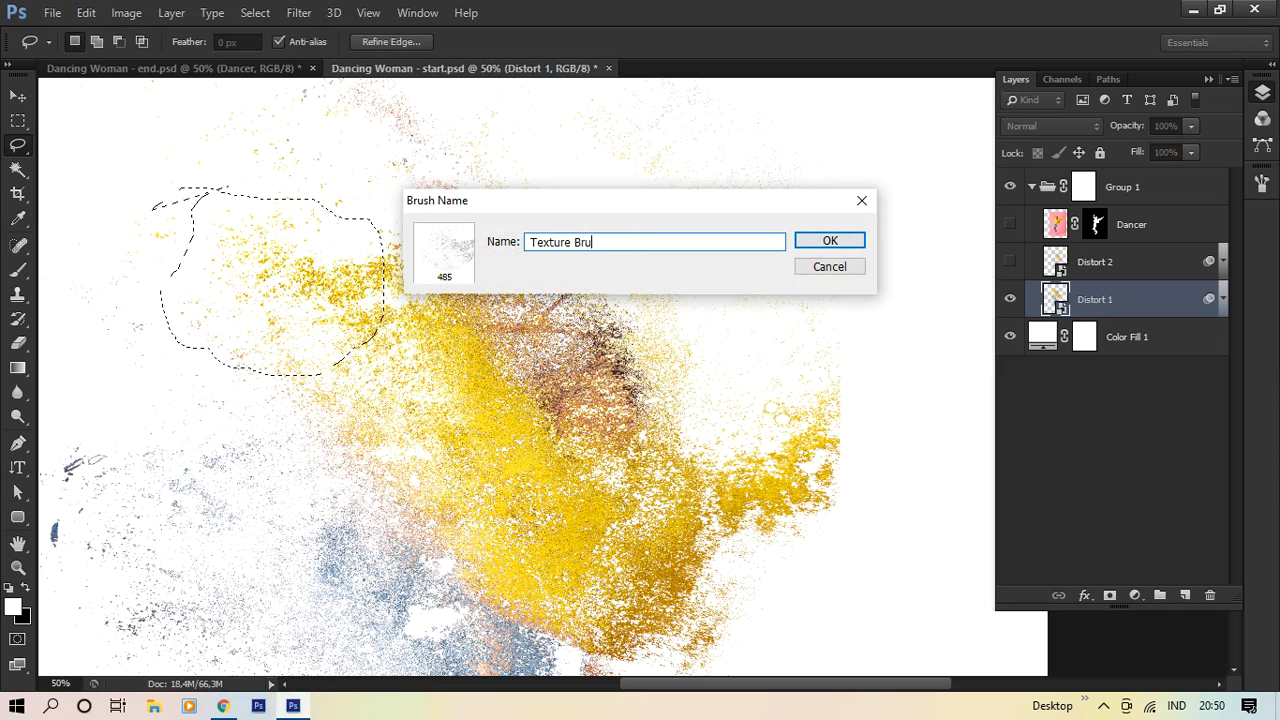
text(sh 2)
key(Return)
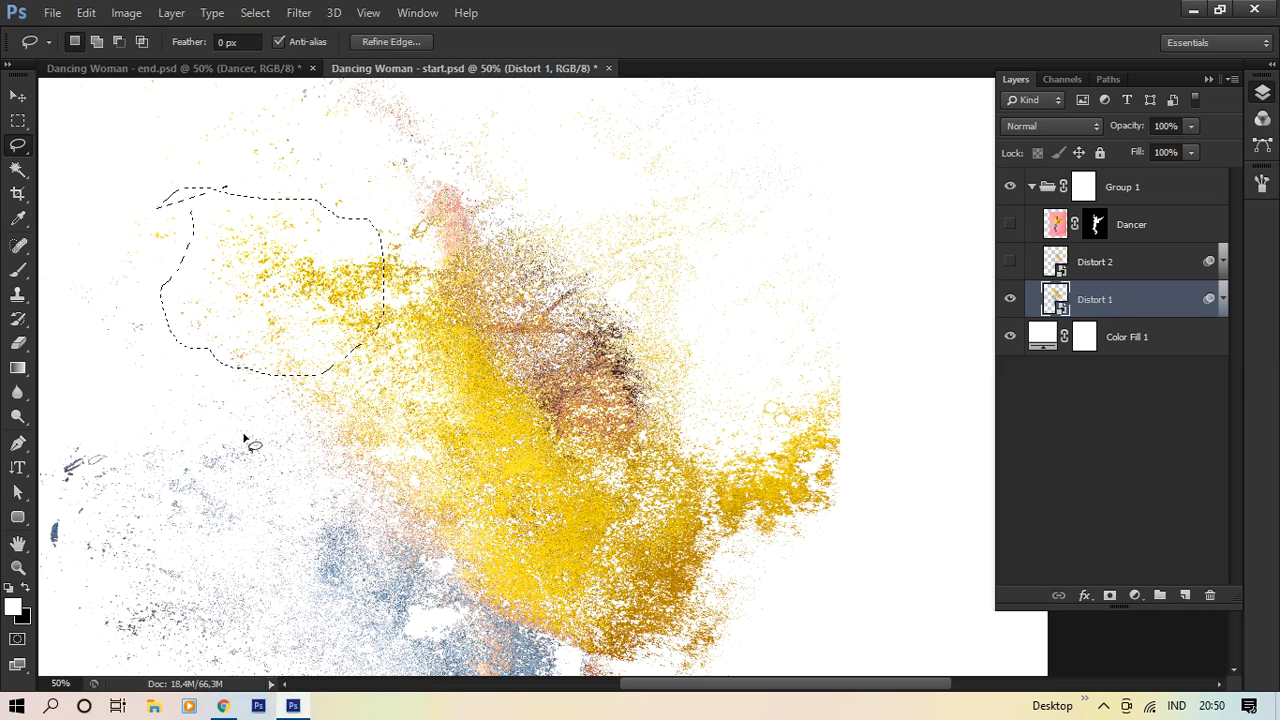
key(ctrl+d)
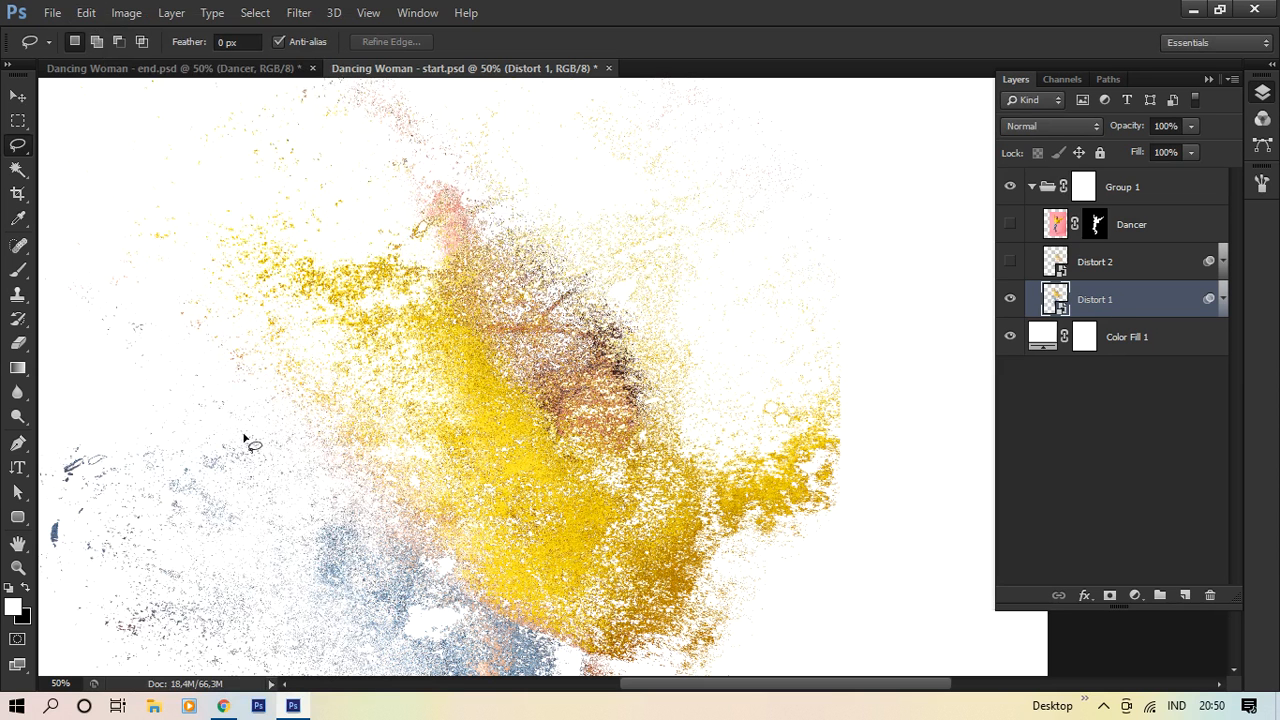
Step: View the Distort 2 particles alone, and make the Dancer, Distort 2 and Distort 1 layers all visible again
click(1011, 262)
click(1011, 300)
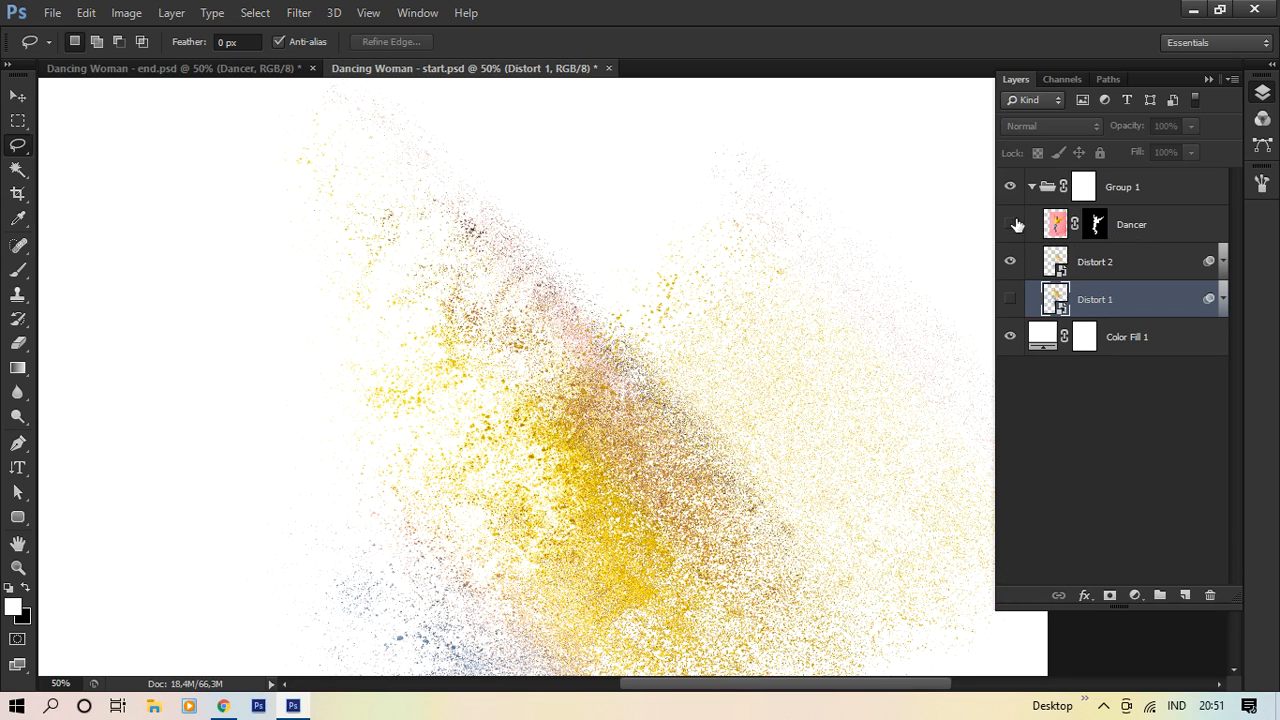
drag(1016, 226, 1016, 299)
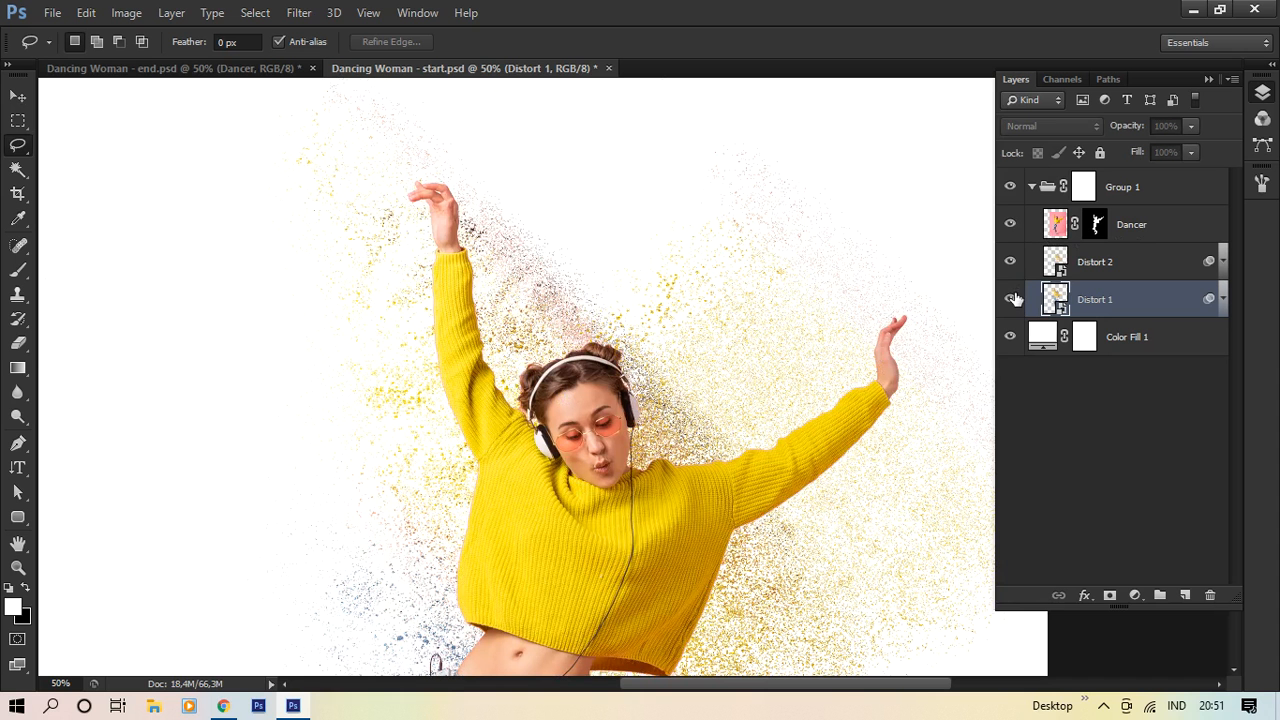
Step: Target the Group 1 layer mask and activate the Brush tool, with the dancer's upper body in close view
click(1083, 190)
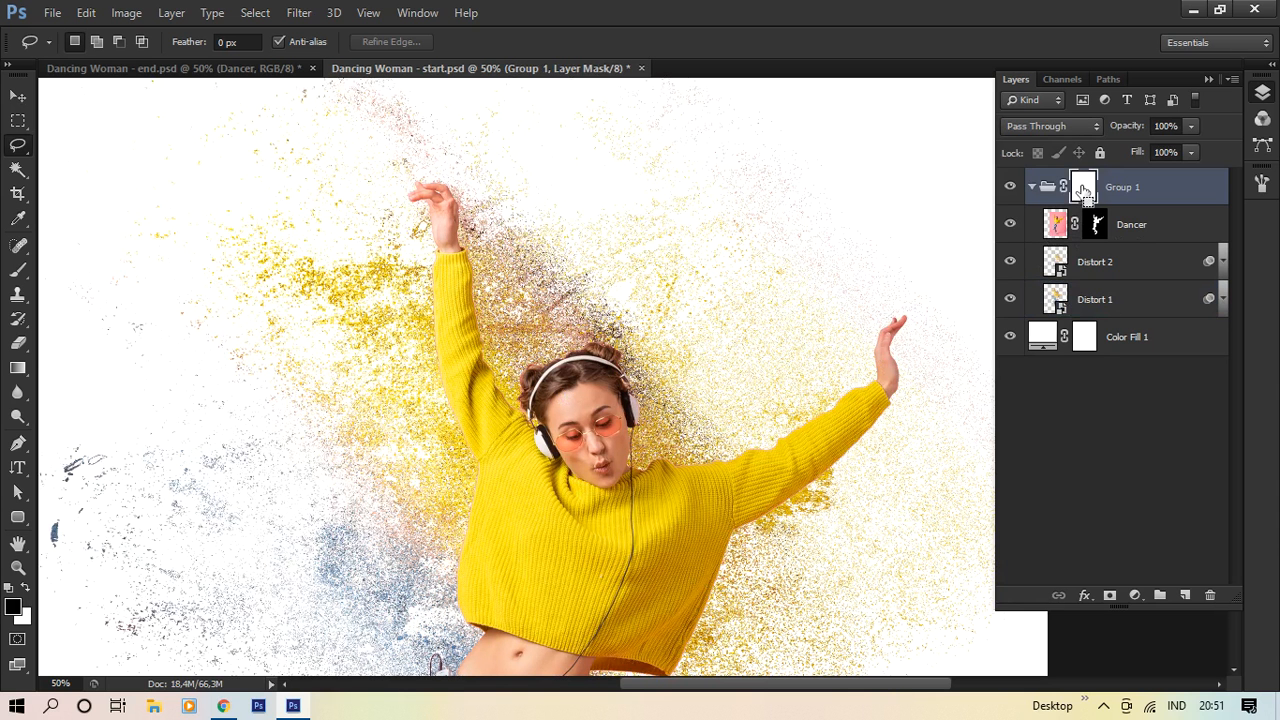
key(ctrl+0)
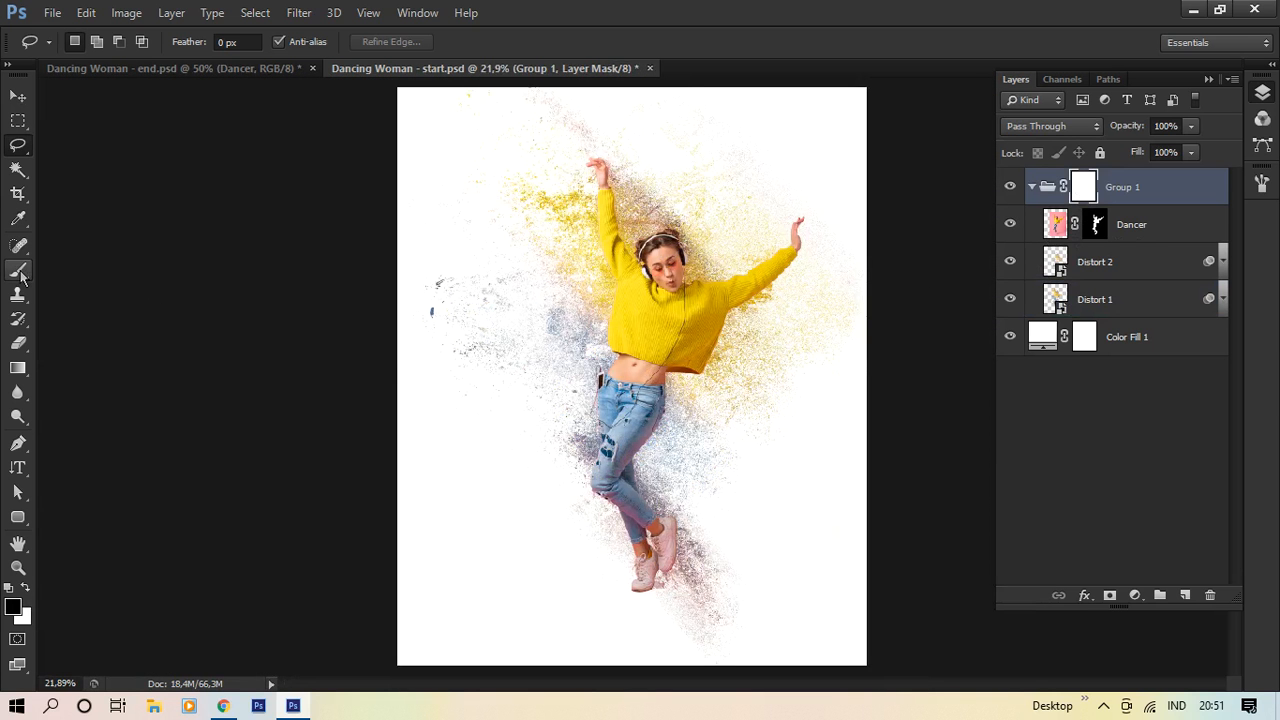
drag(13, 272, 85, 266)
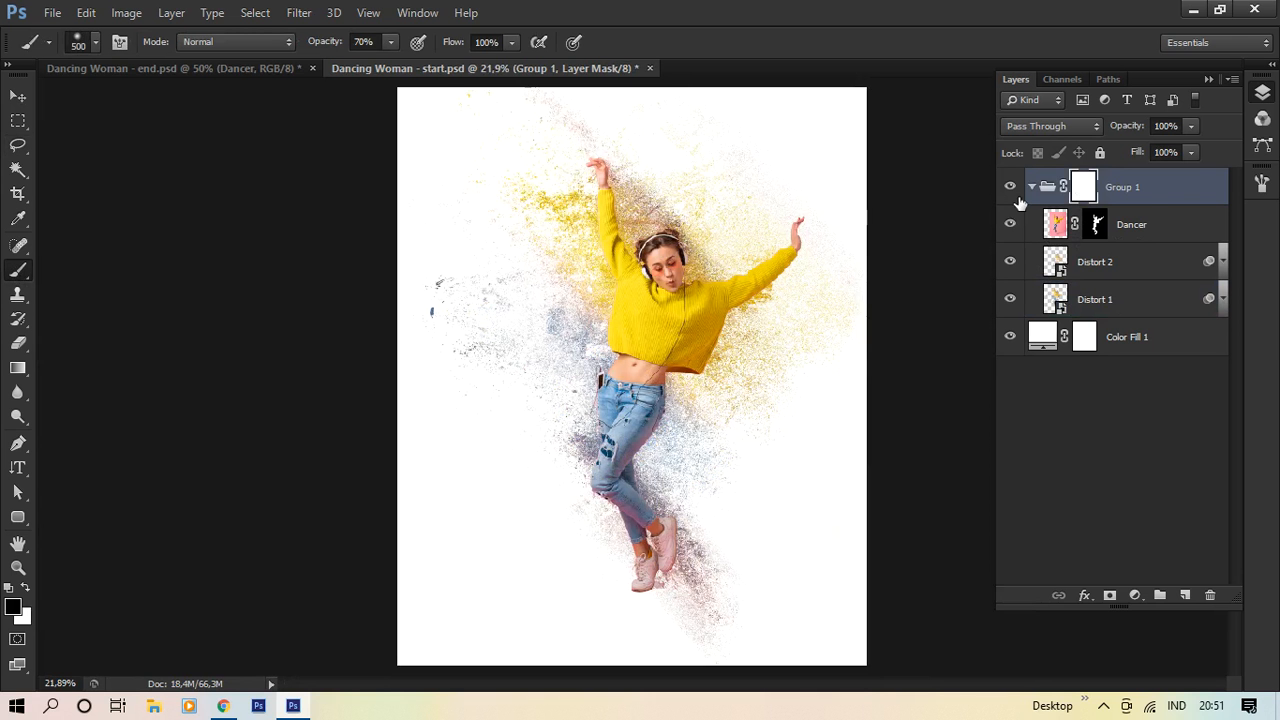
key(ctrl+plus)
key(ctrl+plus)
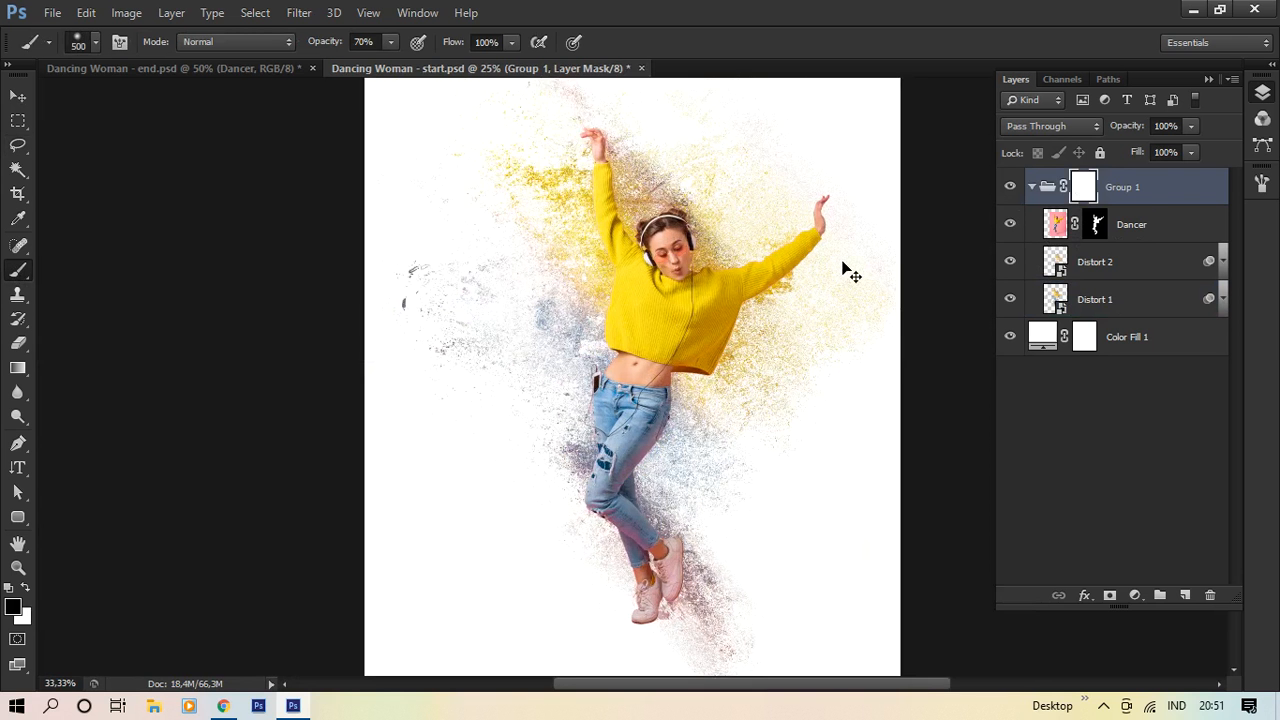
key(ctrl+plus)
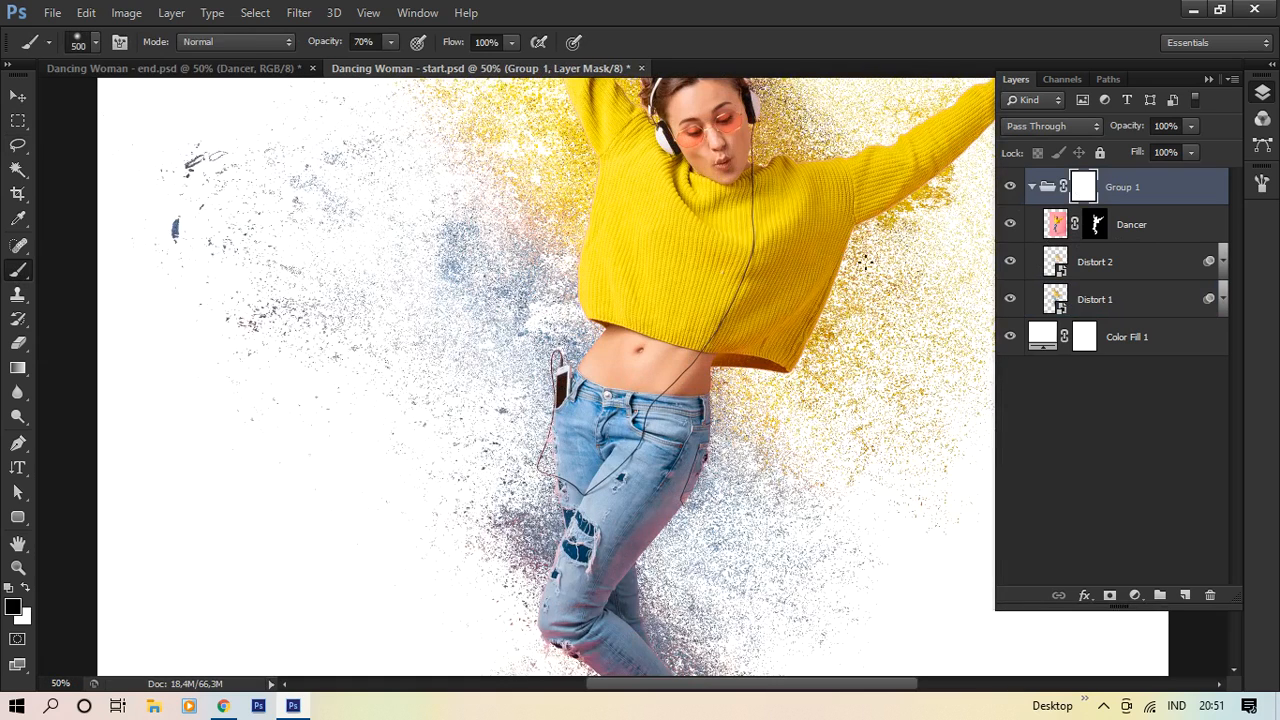
key(space)
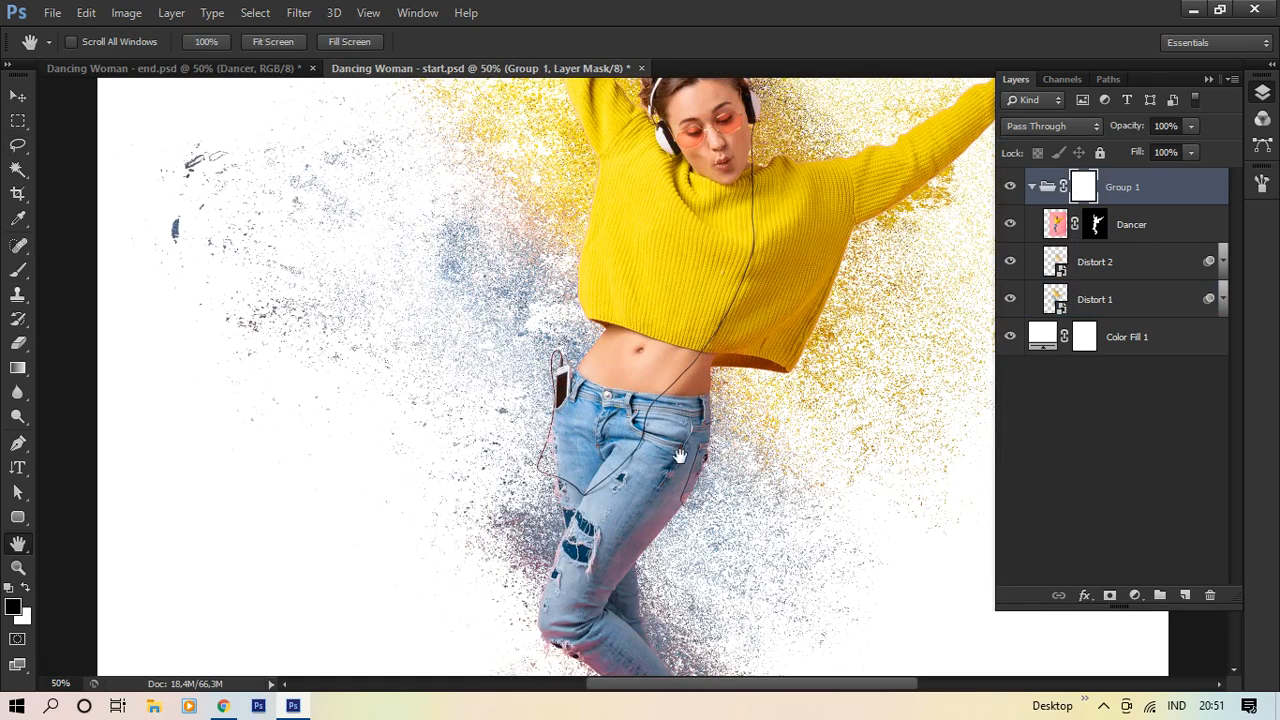
drag(833, 312, 688, 472)
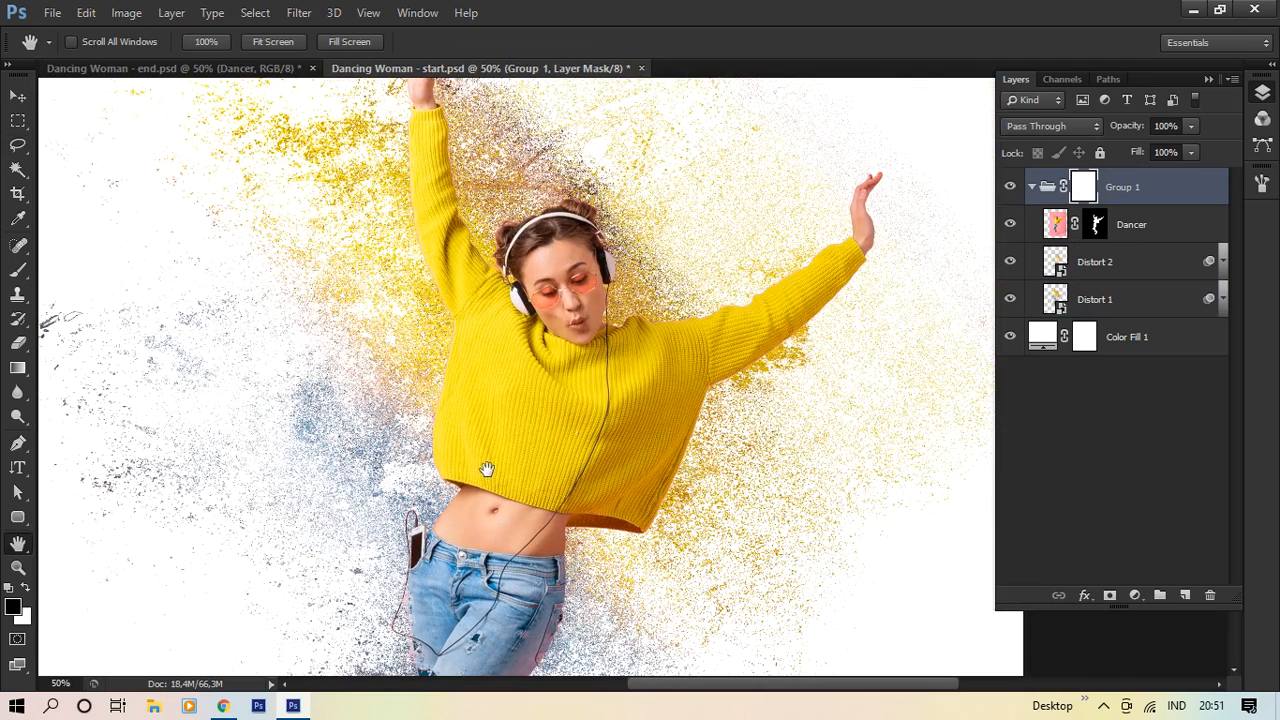
Step: Choose the 351 px Texture Brush 1 tip for the Brush tool and enlarge it to 500 px
click(24, 277)
click(95, 42)
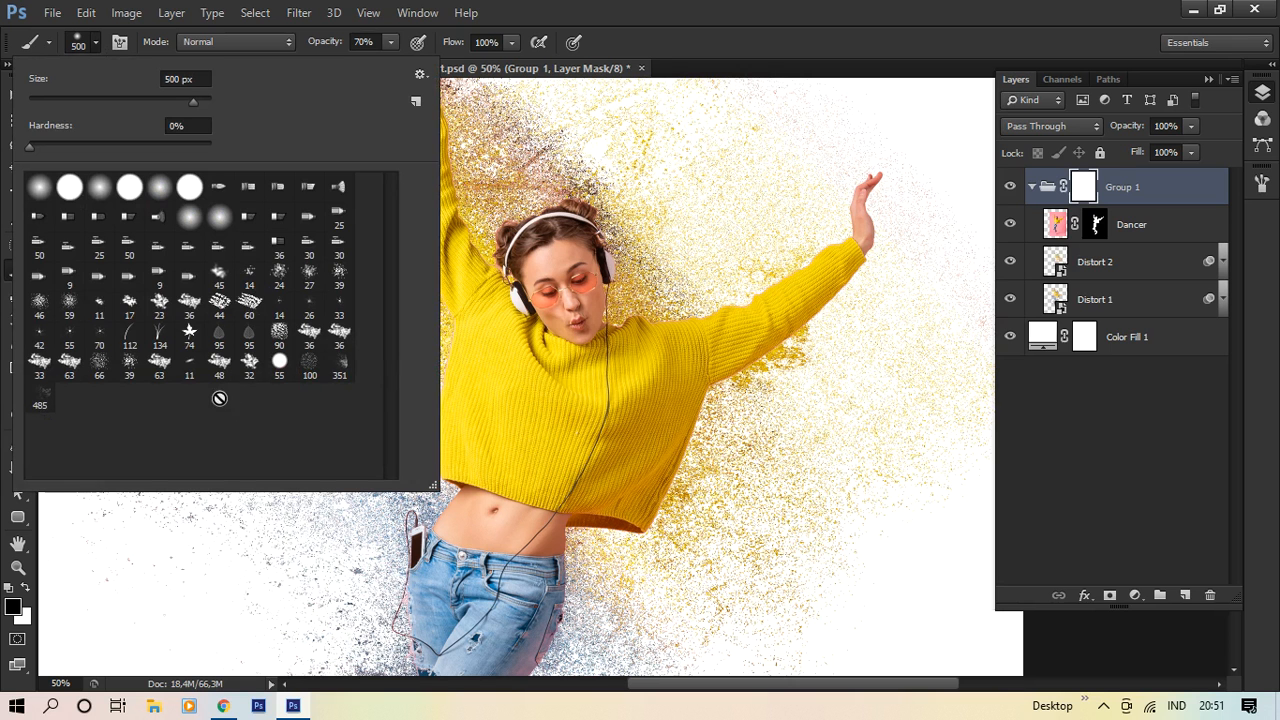
click(340, 368)
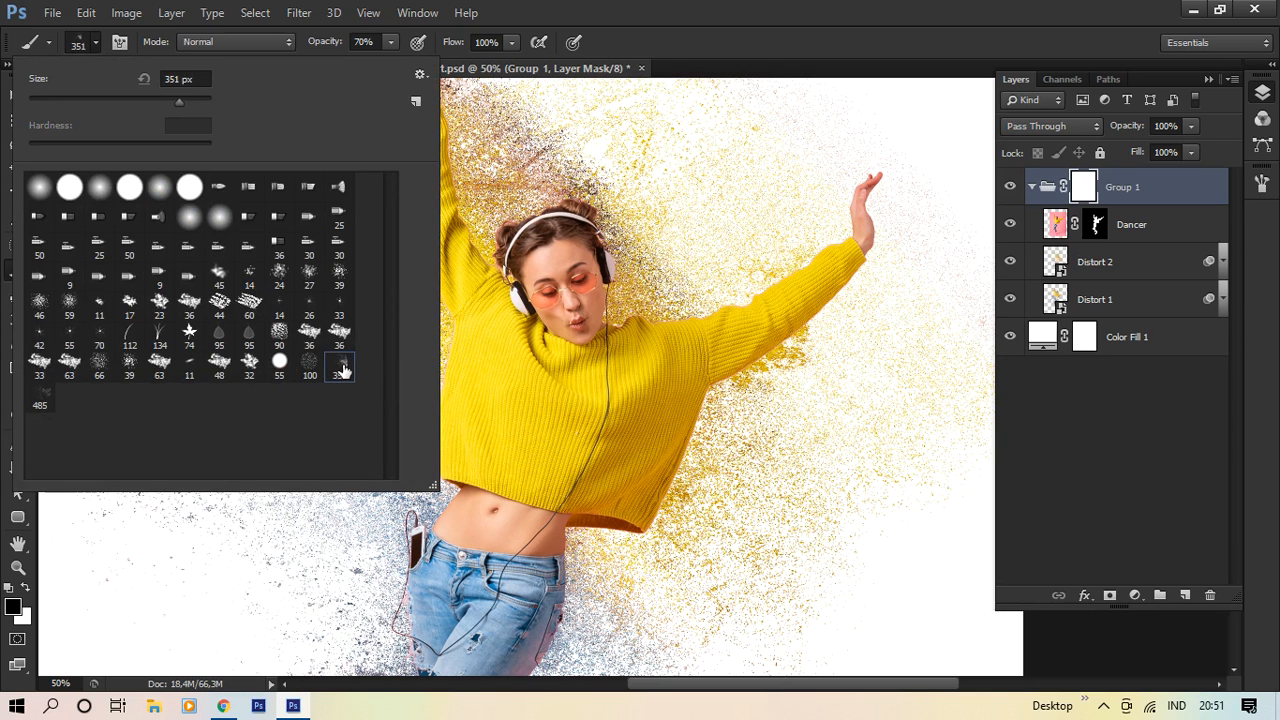
key(Return)
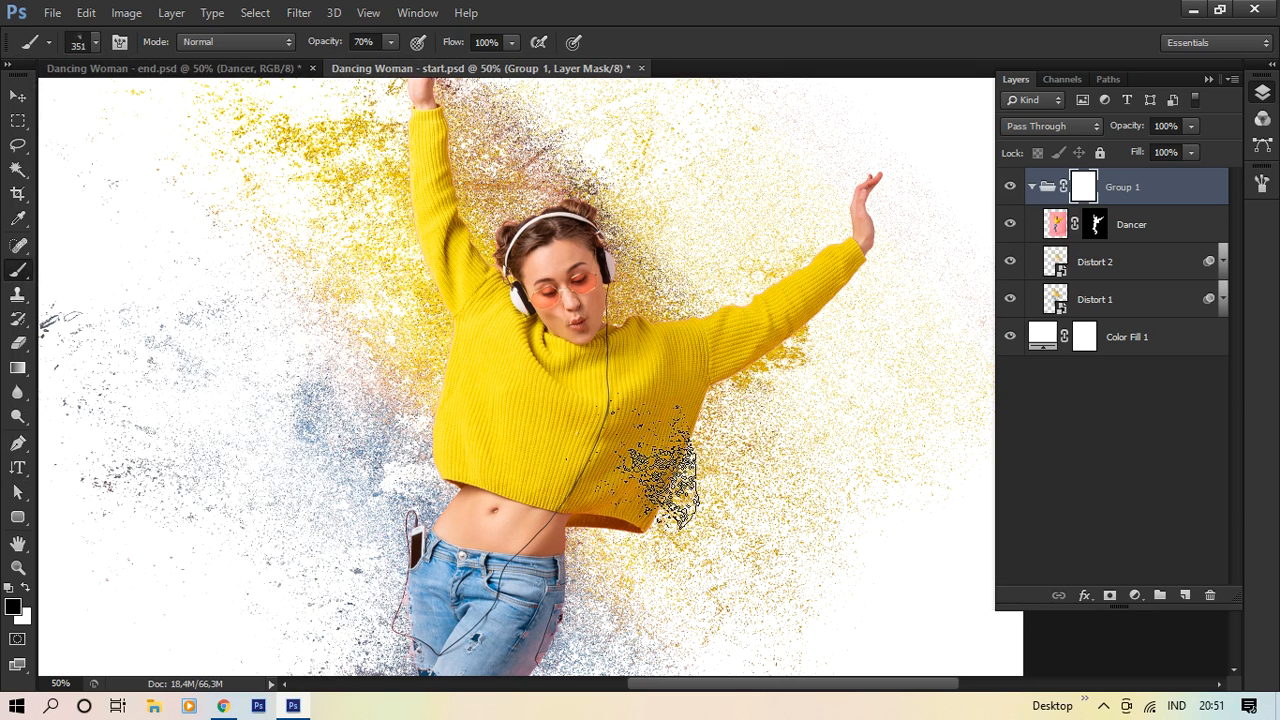
key(bracketright)
key(bracketright)
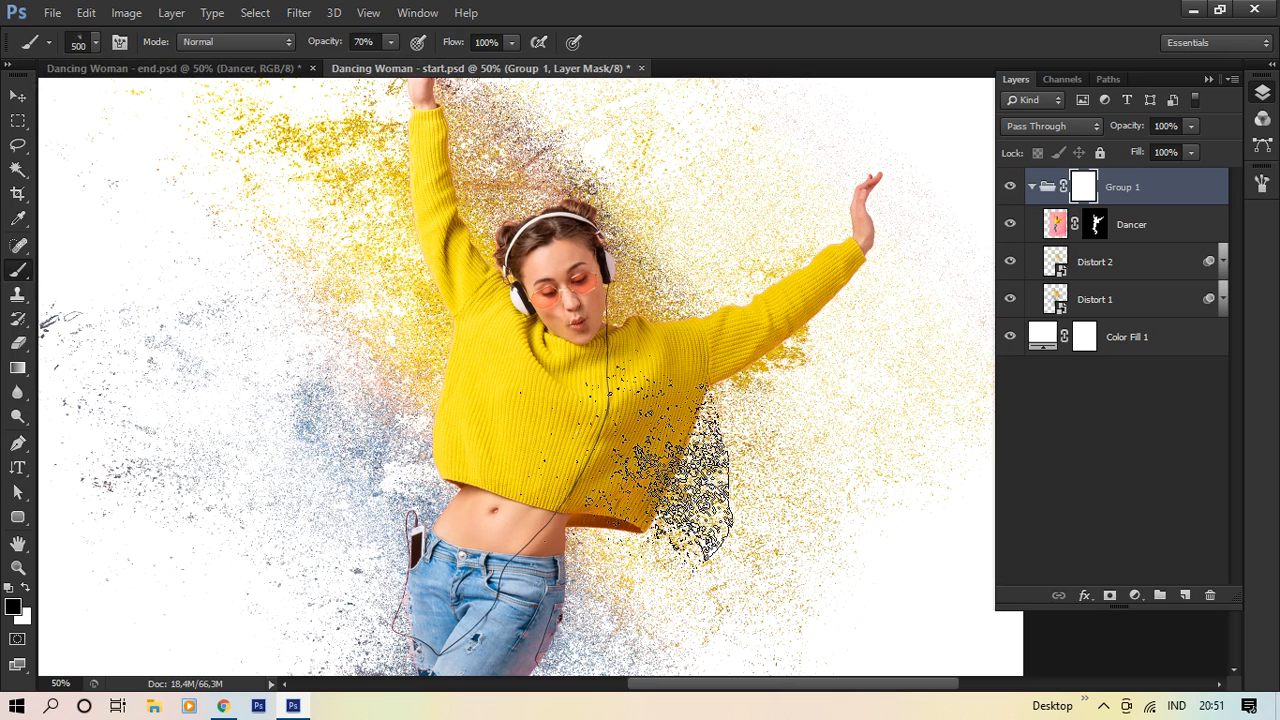
Step: Rotate the Brush tool's texture tip to an angle of -46°
click(119, 43)
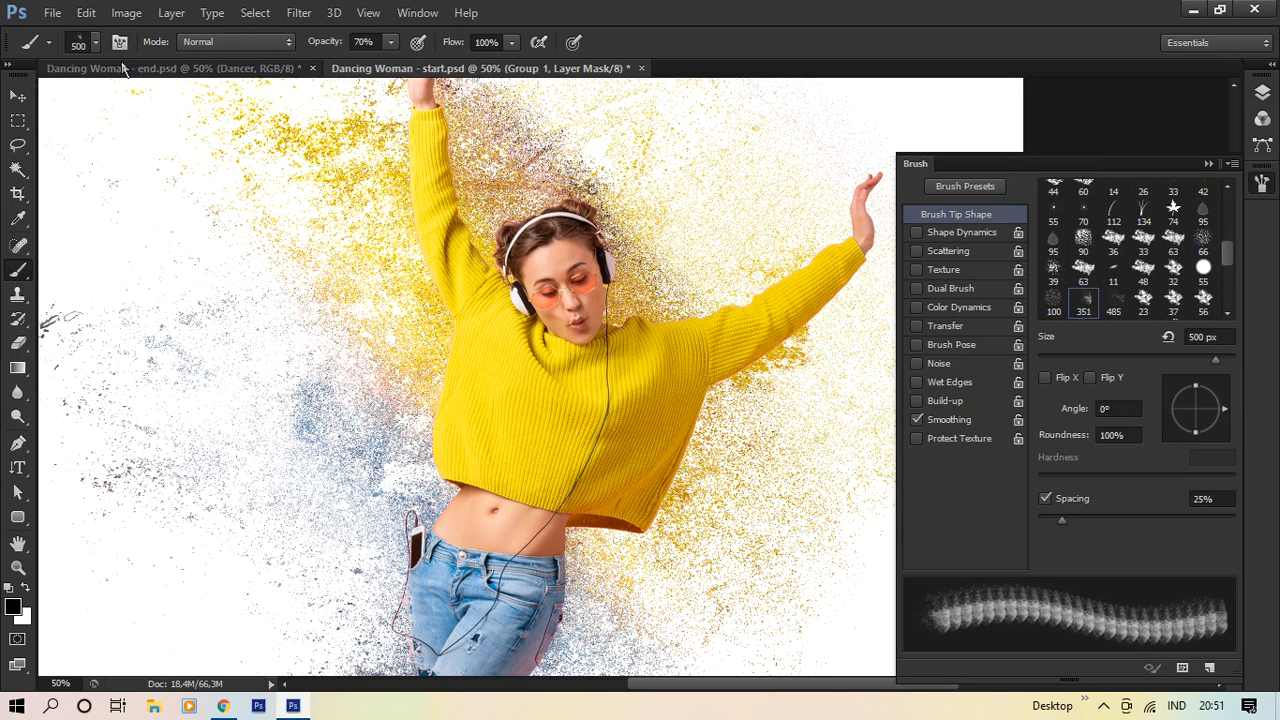
click(119, 43)
click(119, 43)
click(430, 15)
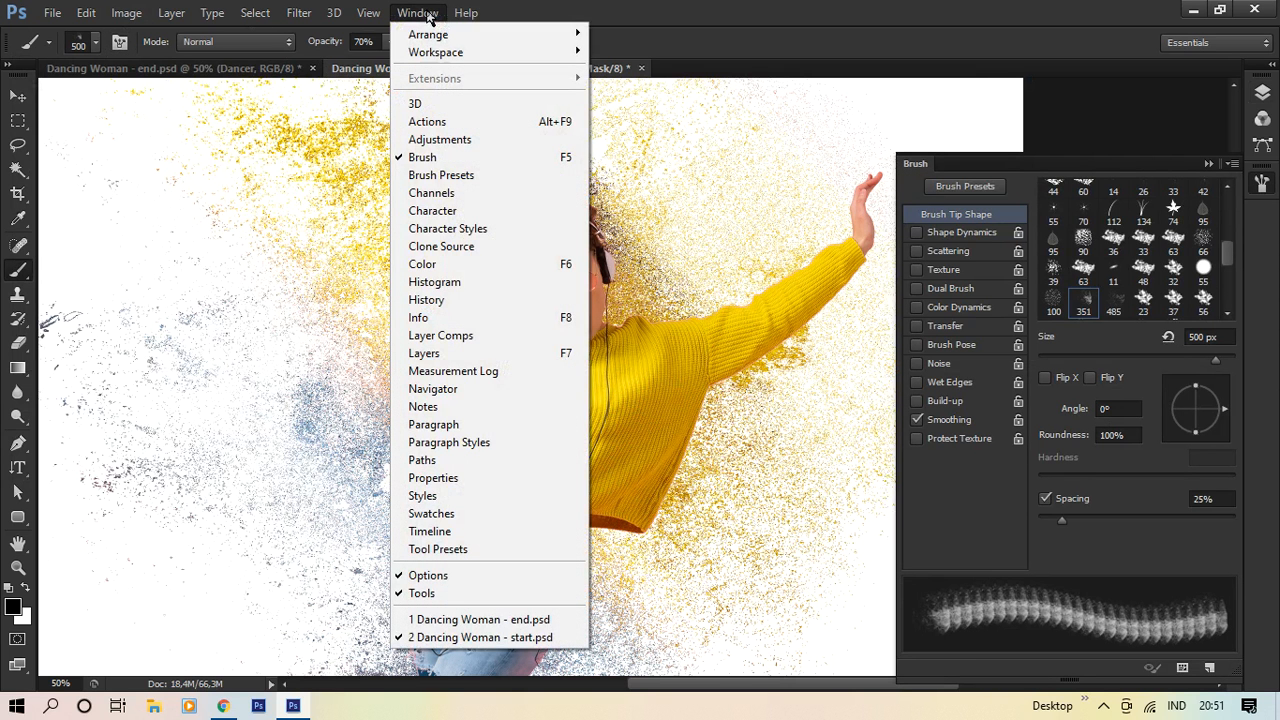
click(829, 40)
click(1218, 434)
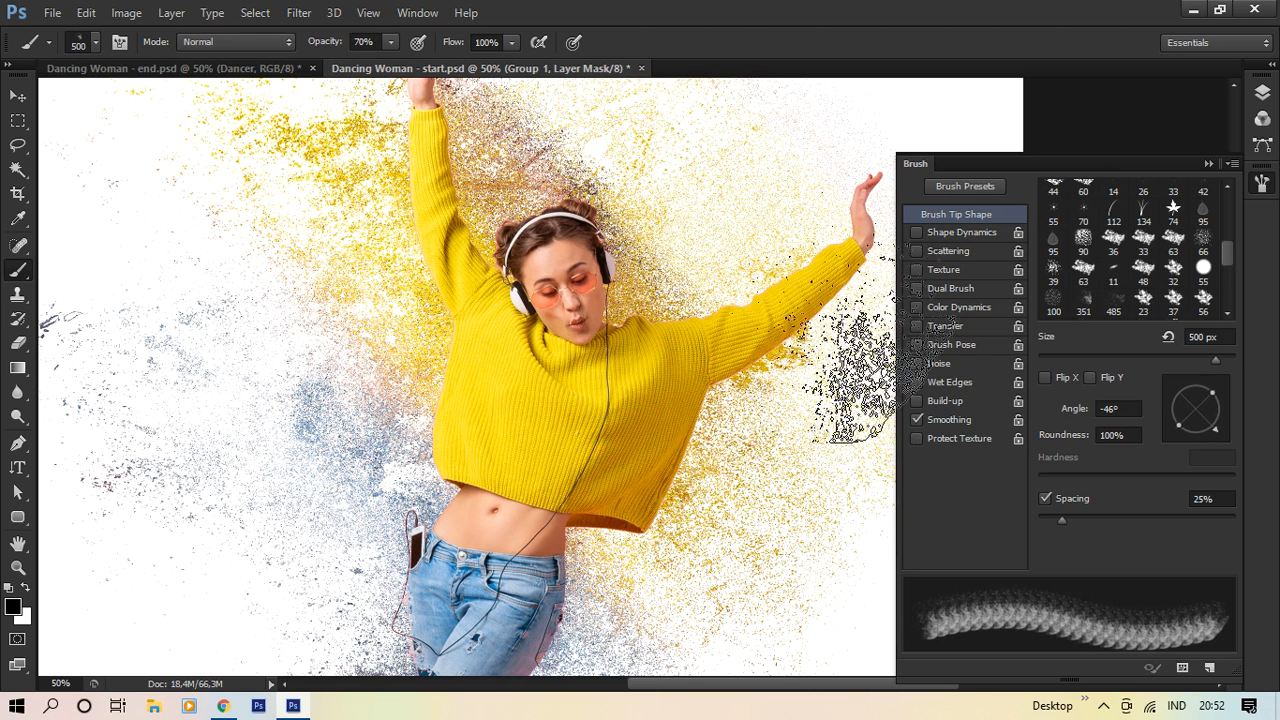
click(1208, 164)
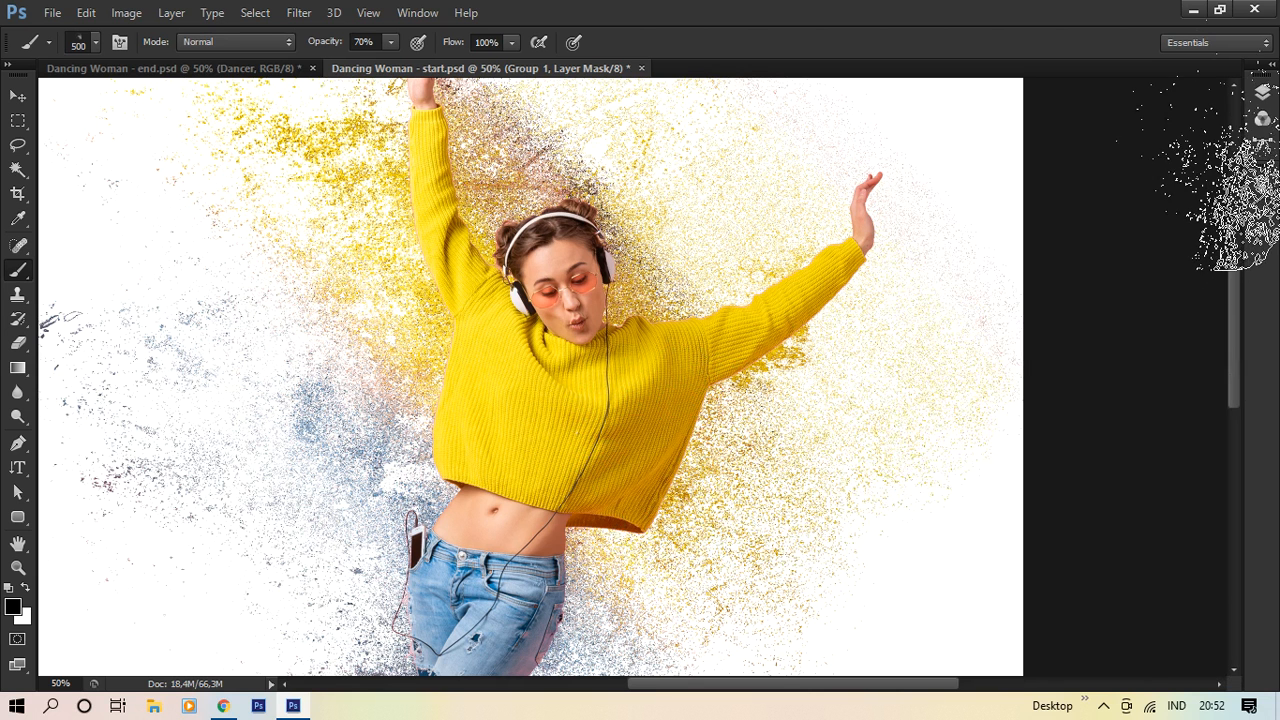
Step: Set the brush opacity to 100% and stamp the particle texture over the sweater's lower right side on the group mask
click(1261, 94)
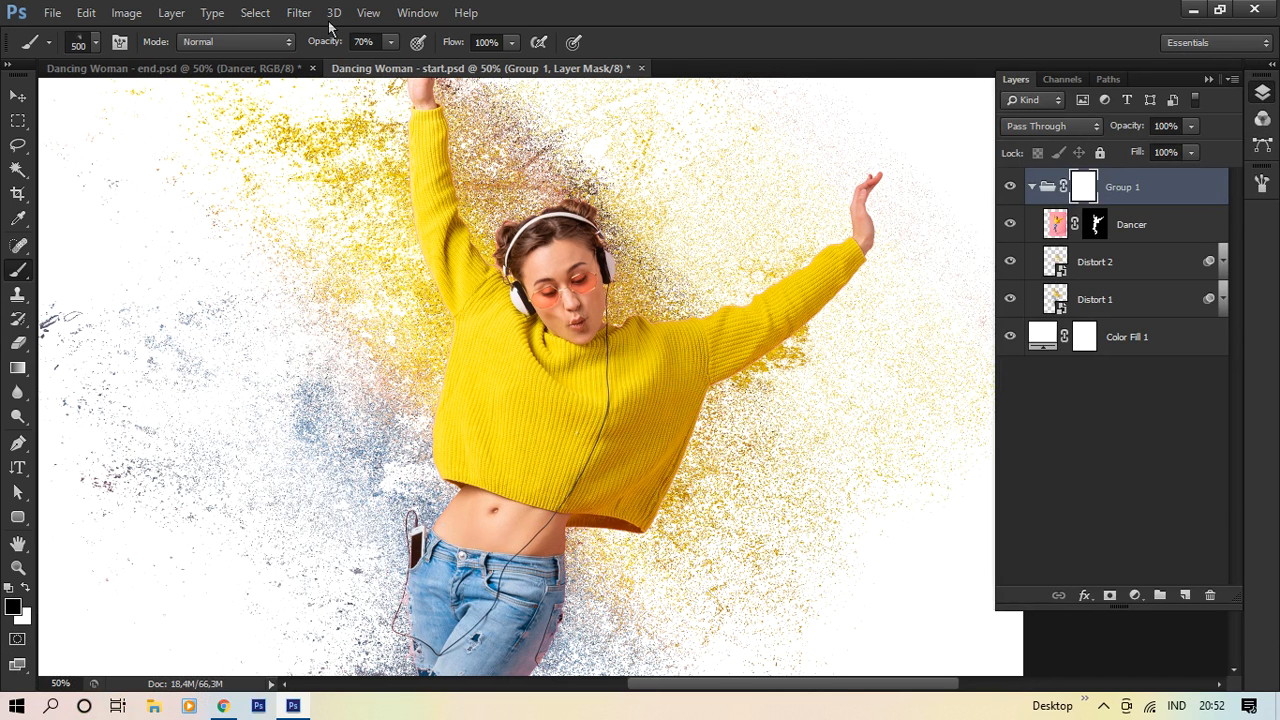
drag(325, 45, 488, 50)
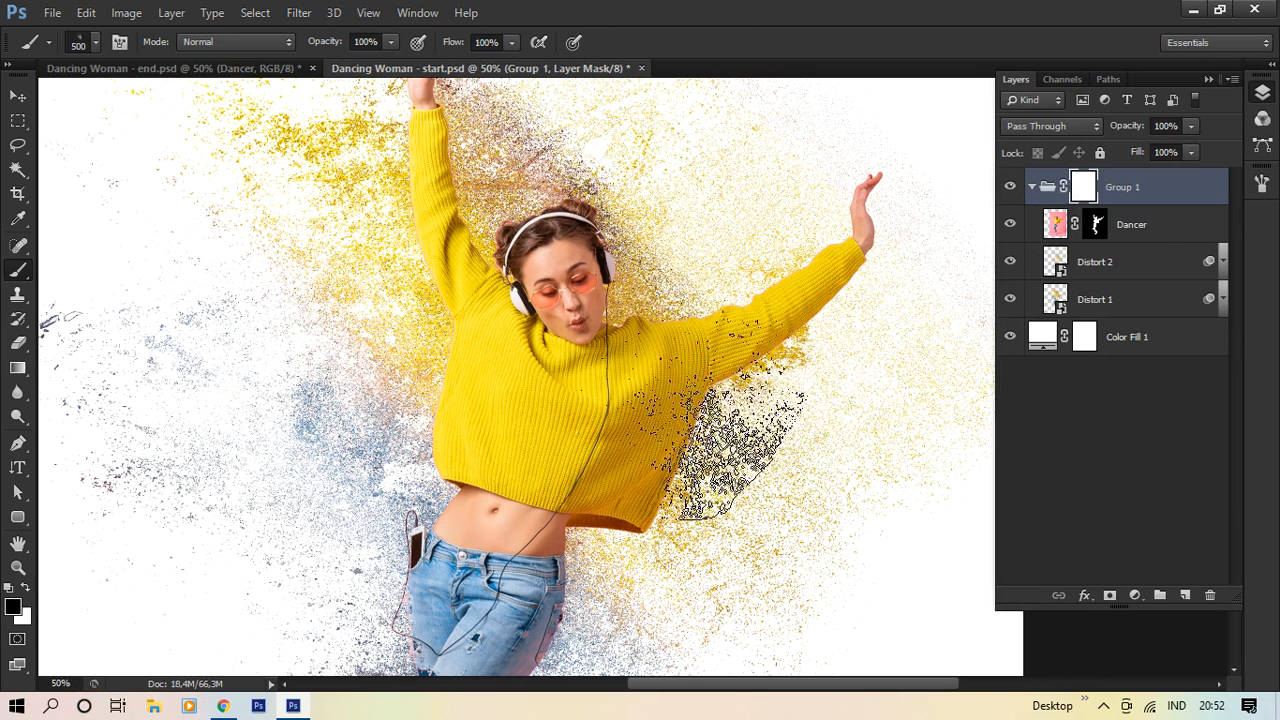
click(620, 435)
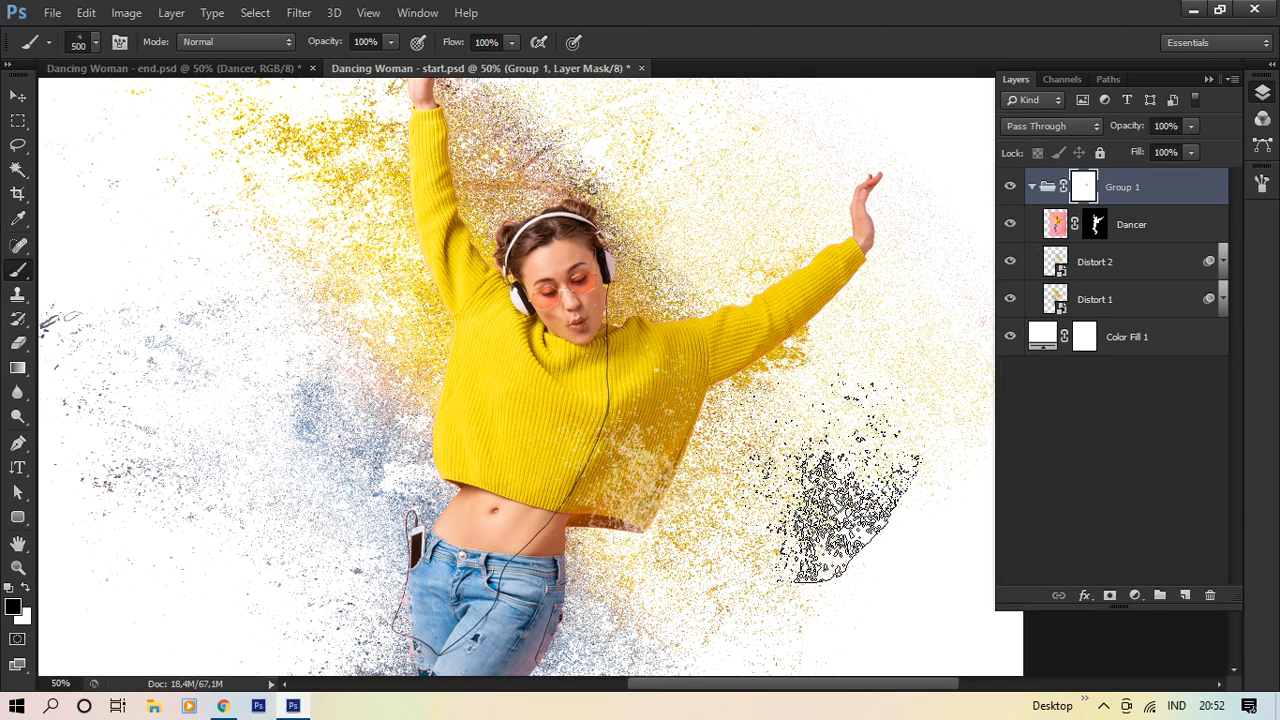
Step: Reduce the texture brush to 250 px and rotate its tip to an angle of 24°
key(bracketleft)
key(bracketleft)
key(bracketleft)
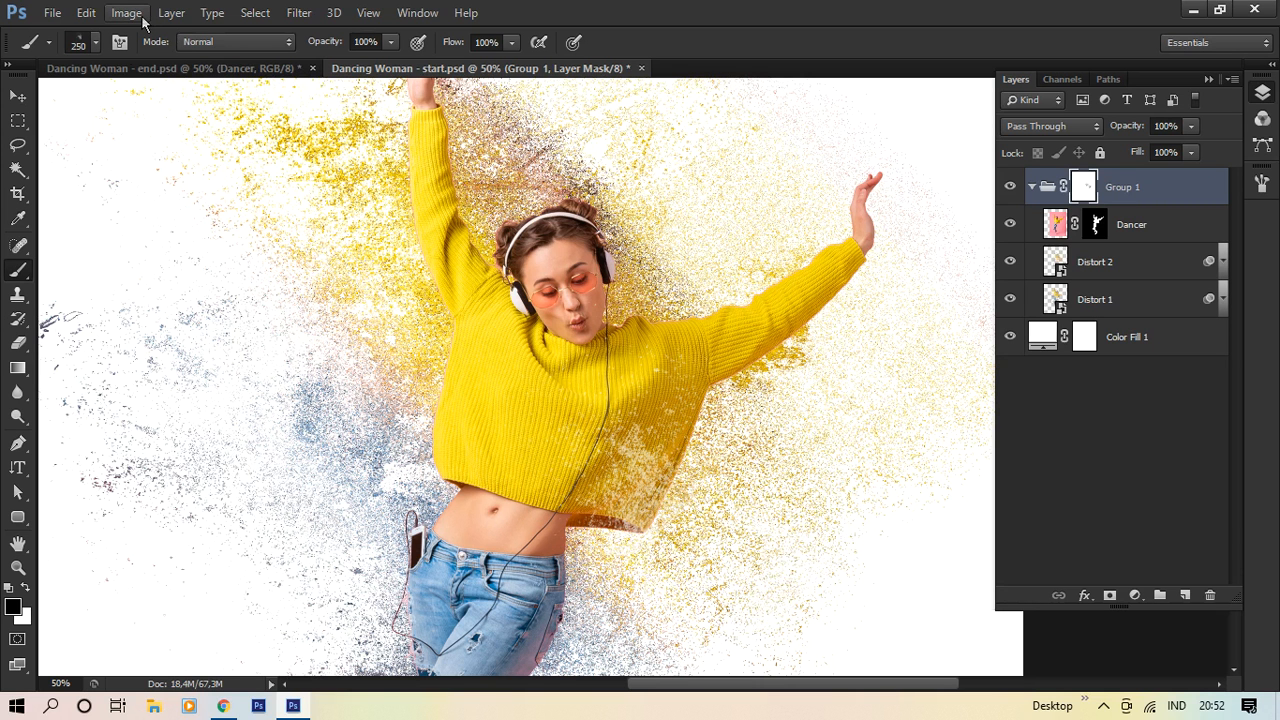
click(120, 43)
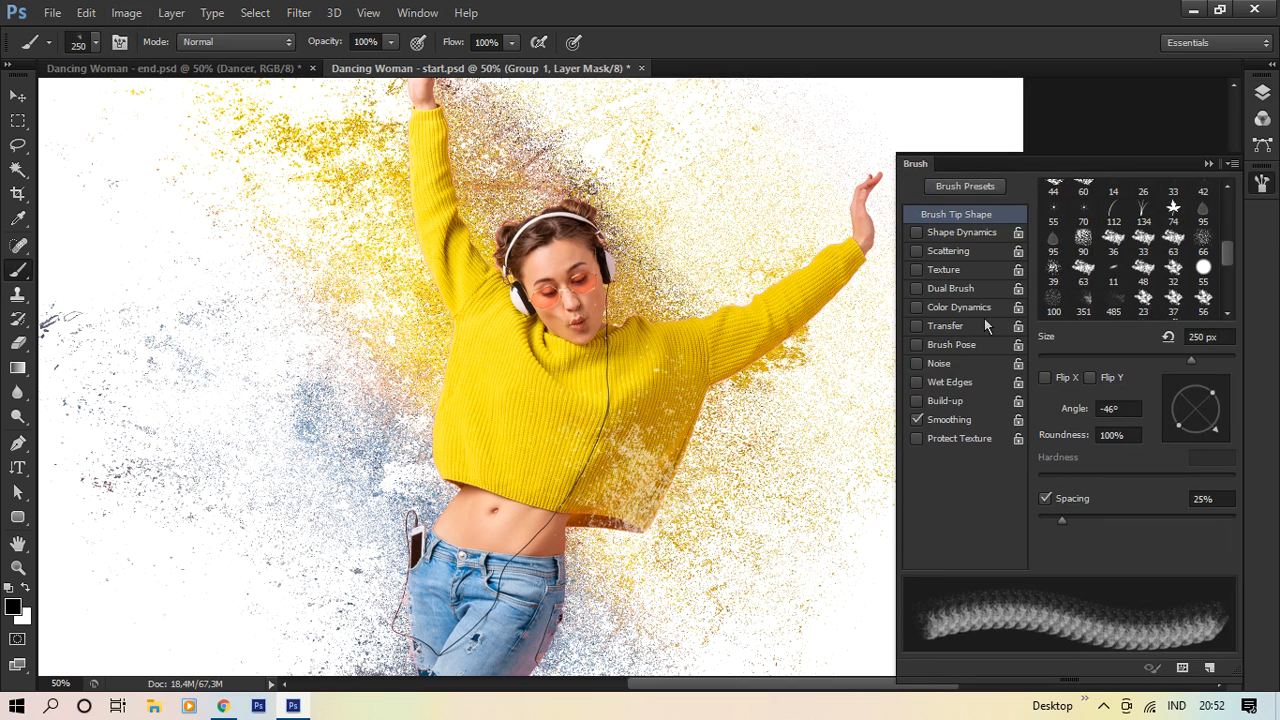
drag(1218, 436, 1219, 401)
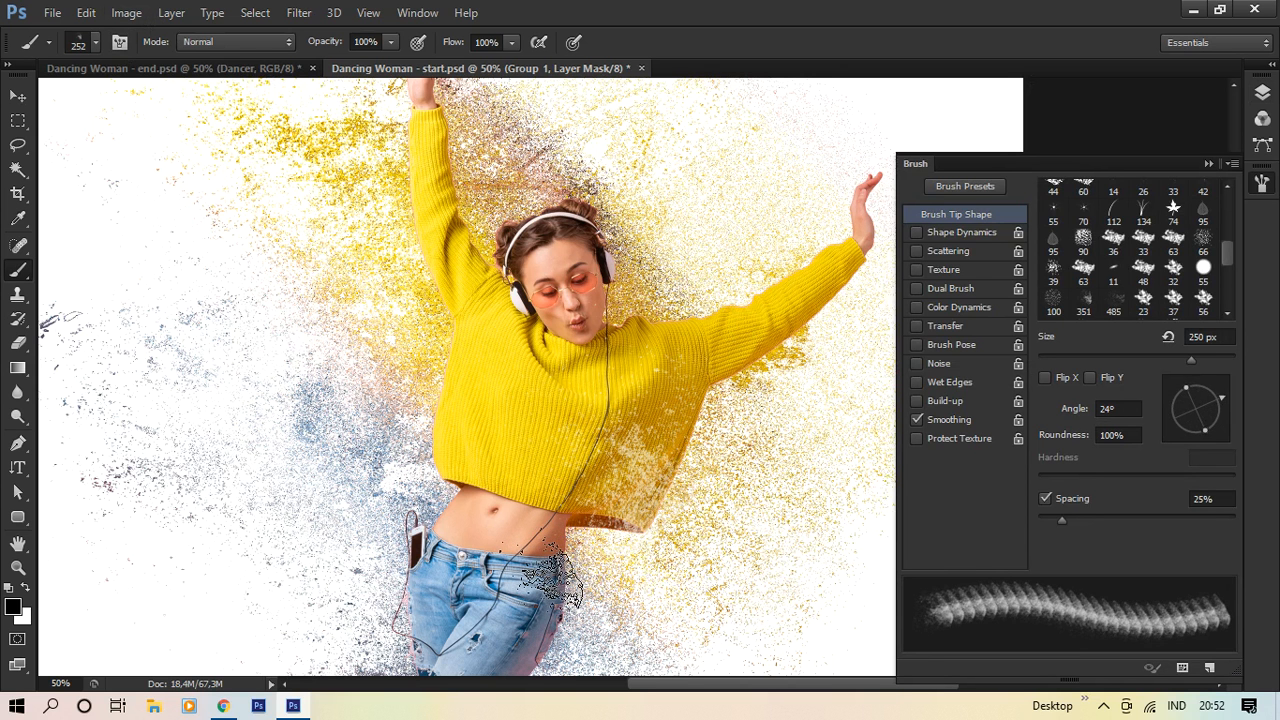
Step: Paint the particle texture on the group mask over the waist and the area just beside the hip
drag(550, 578, 568, 582)
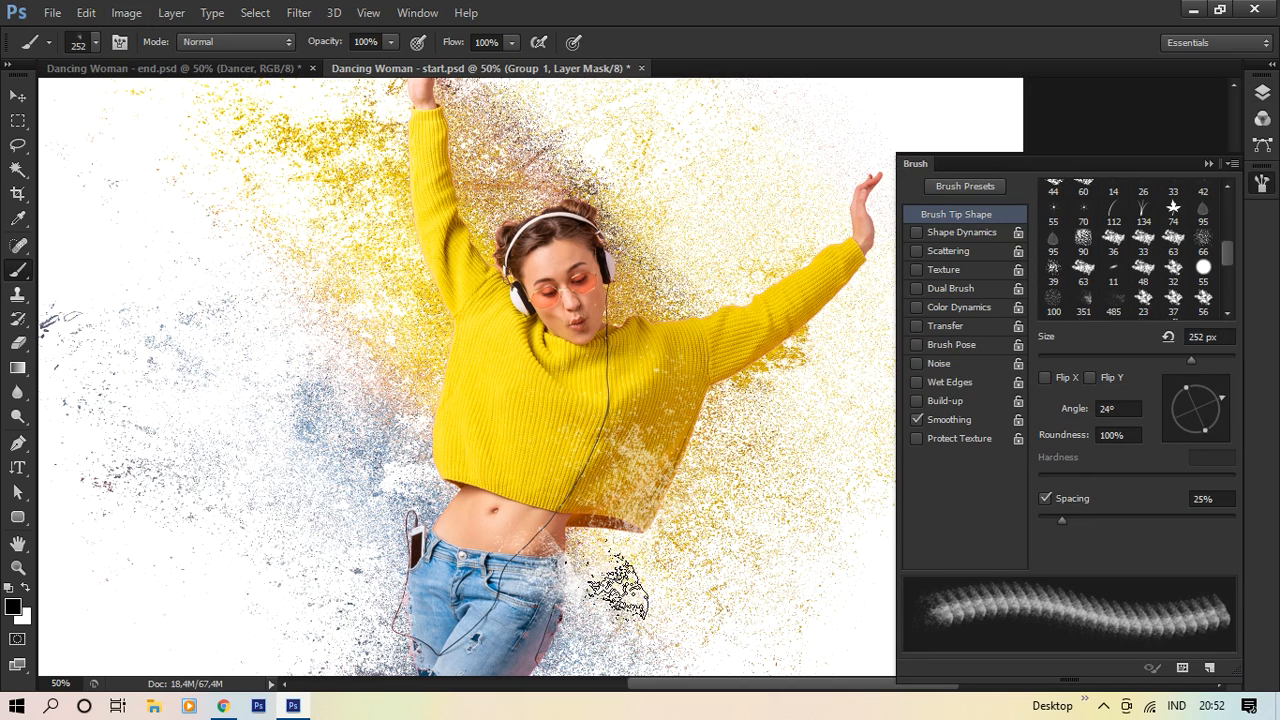
drag(616, 586, 595, 621)
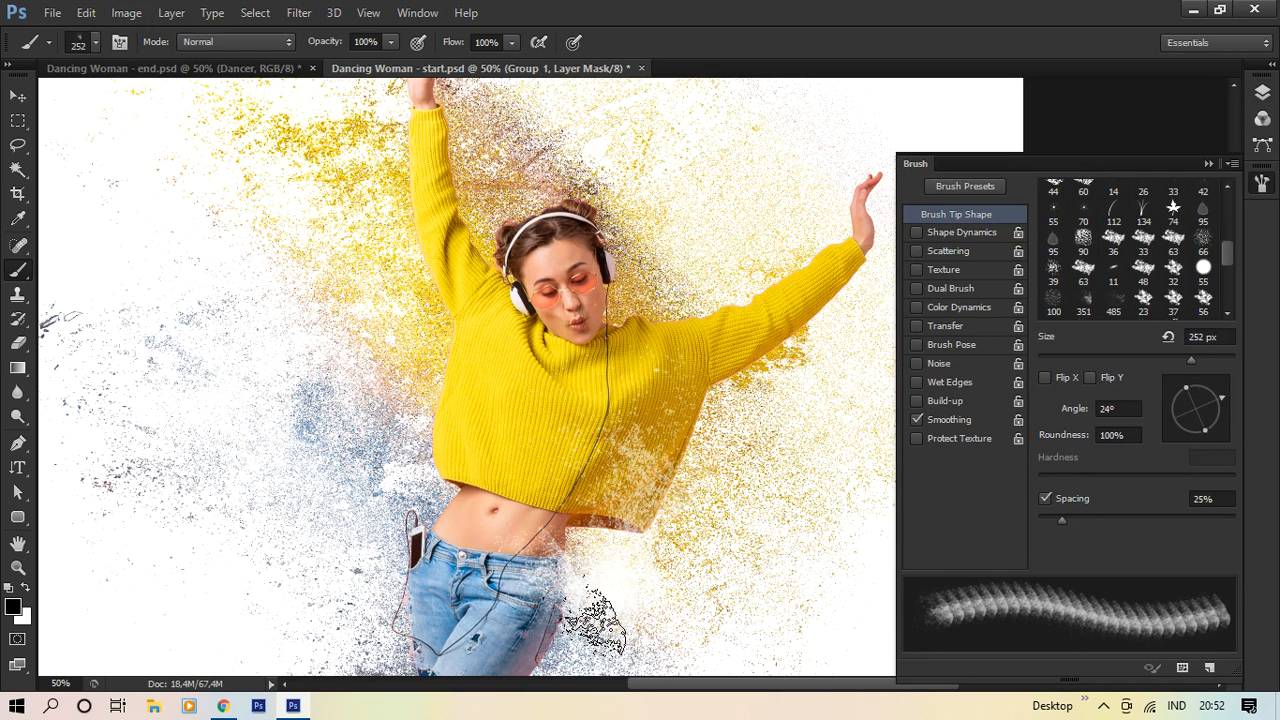
click(657, 584)
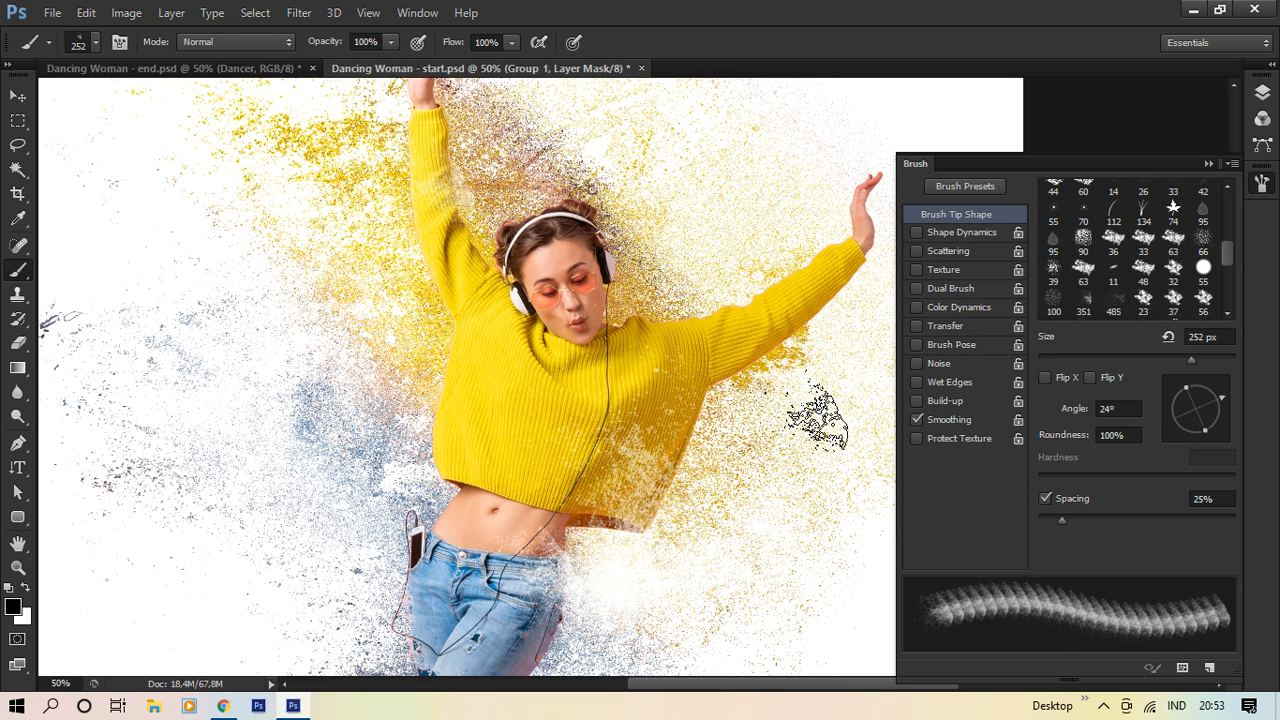
Step: Choose the 485 px custom texture tip for the Brush tool, with the dancer's legs in view
key(space)
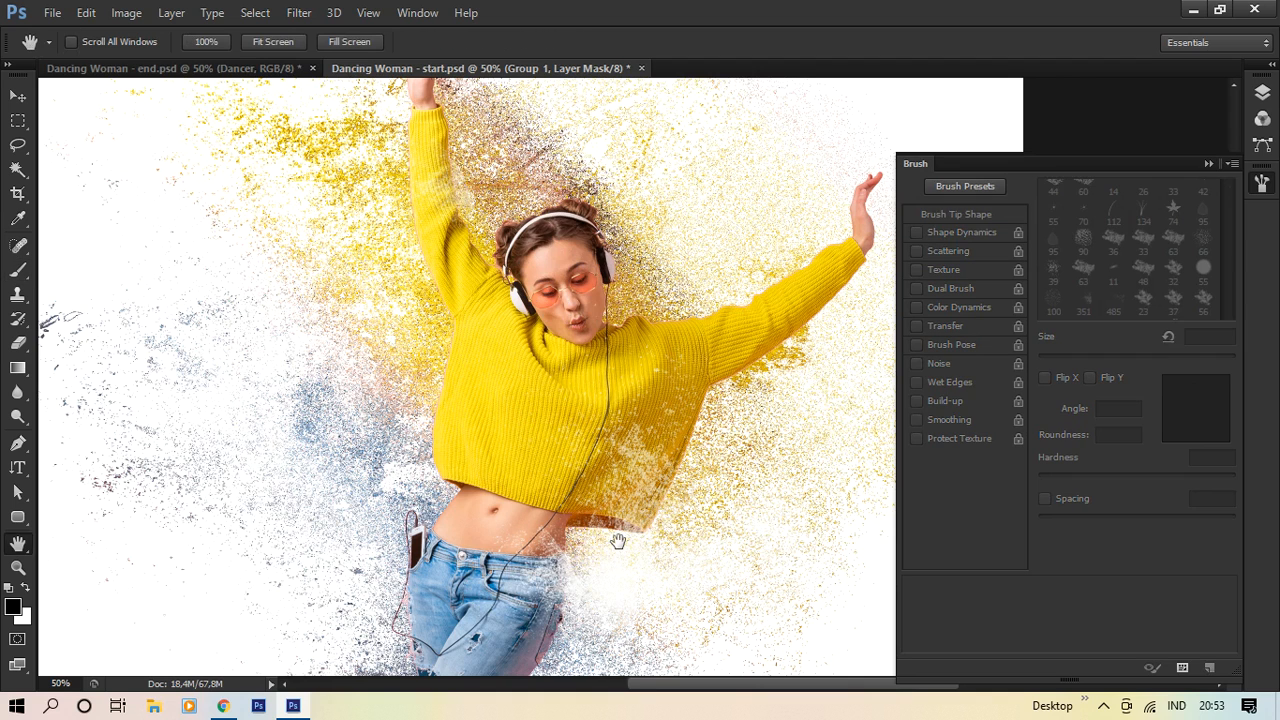
drag(618, 541, 651, 294)
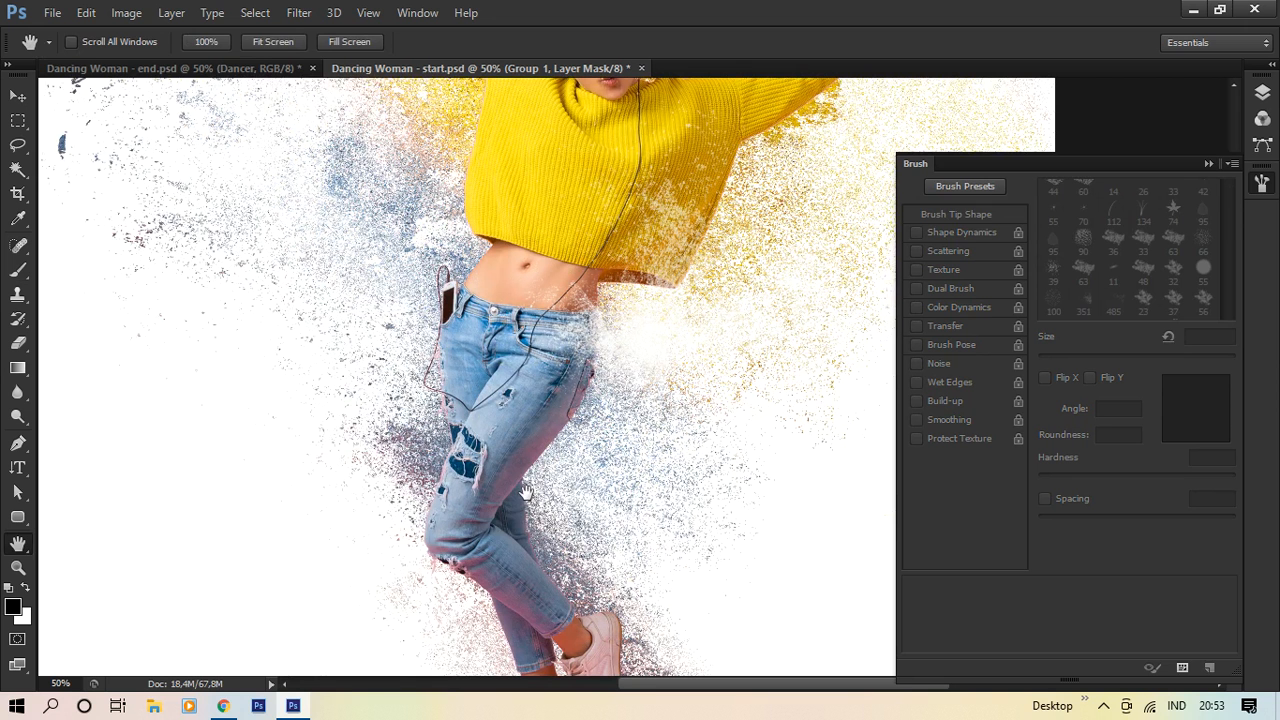
key(bracketright)
key(bracketright)
key(bracketright)
key(bracketright)
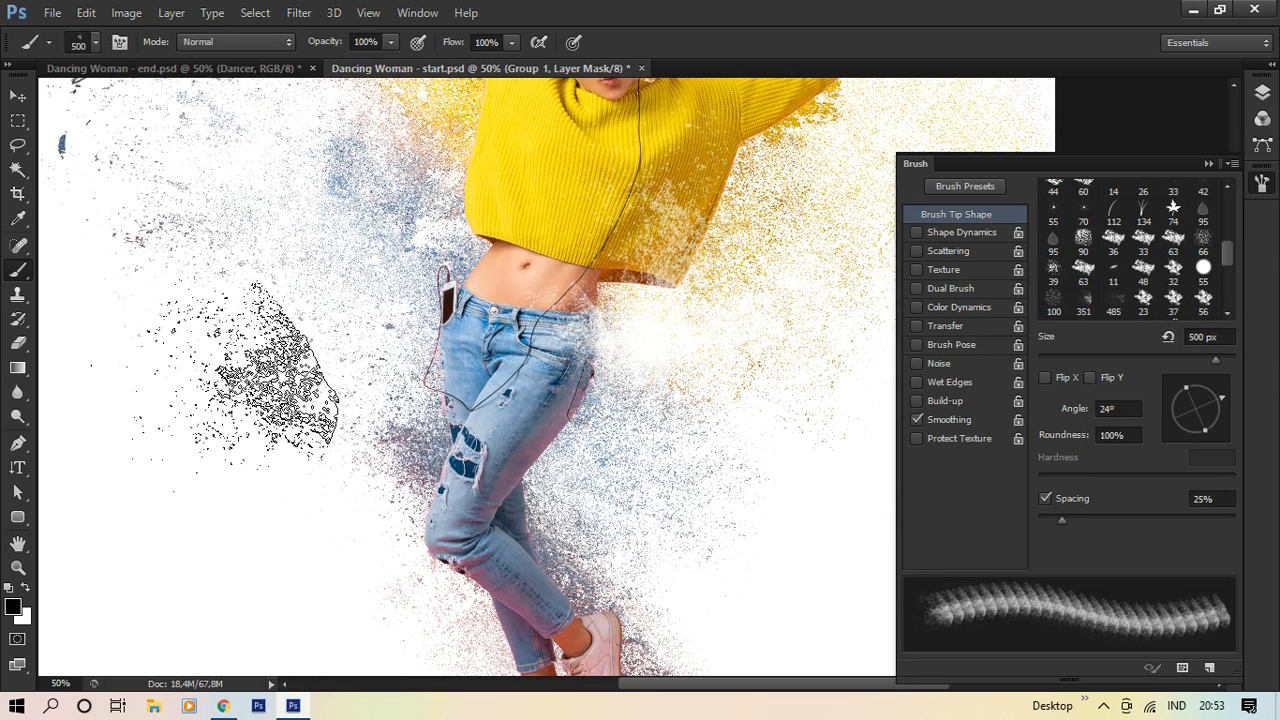
click(96, 44)
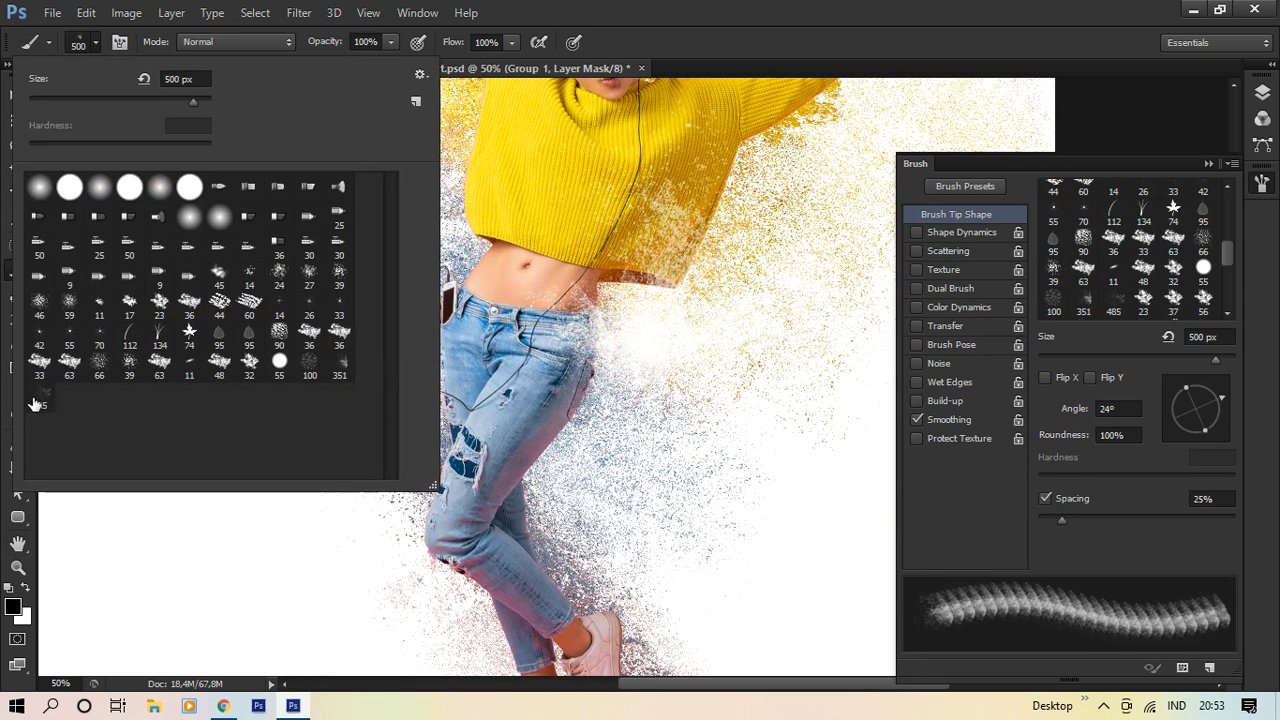
click(41, 401)
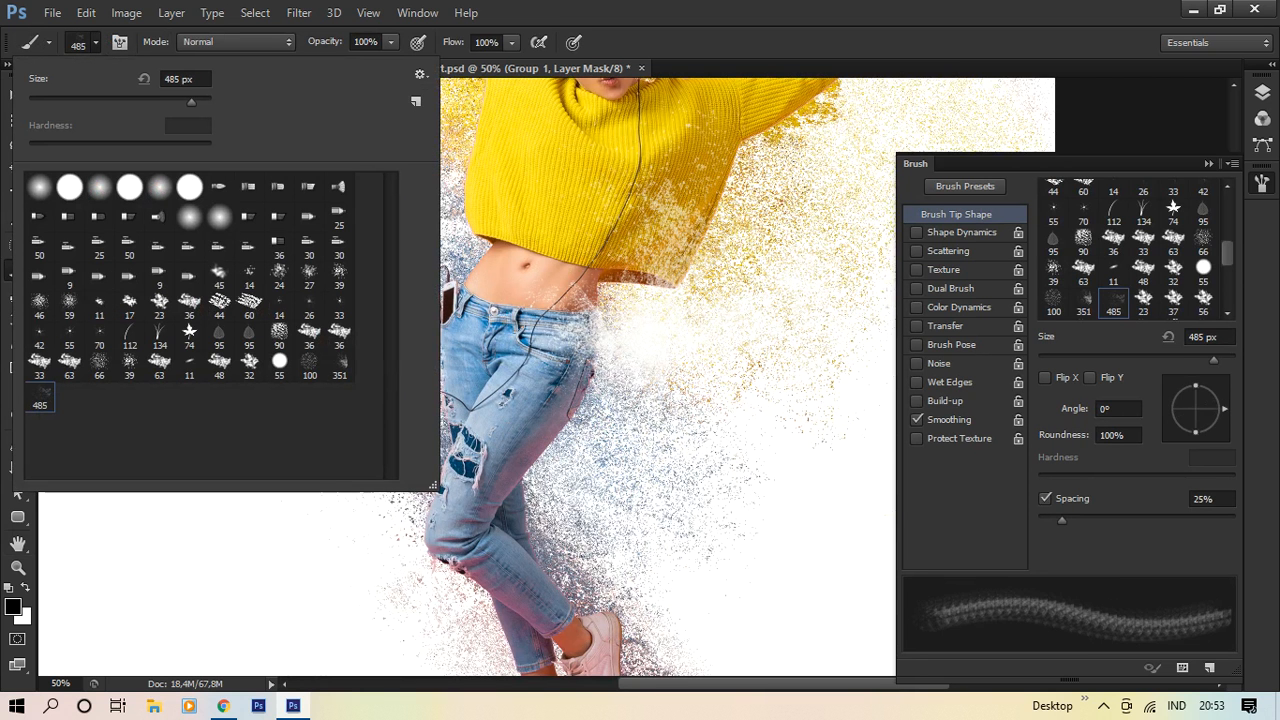
click(566, 455)
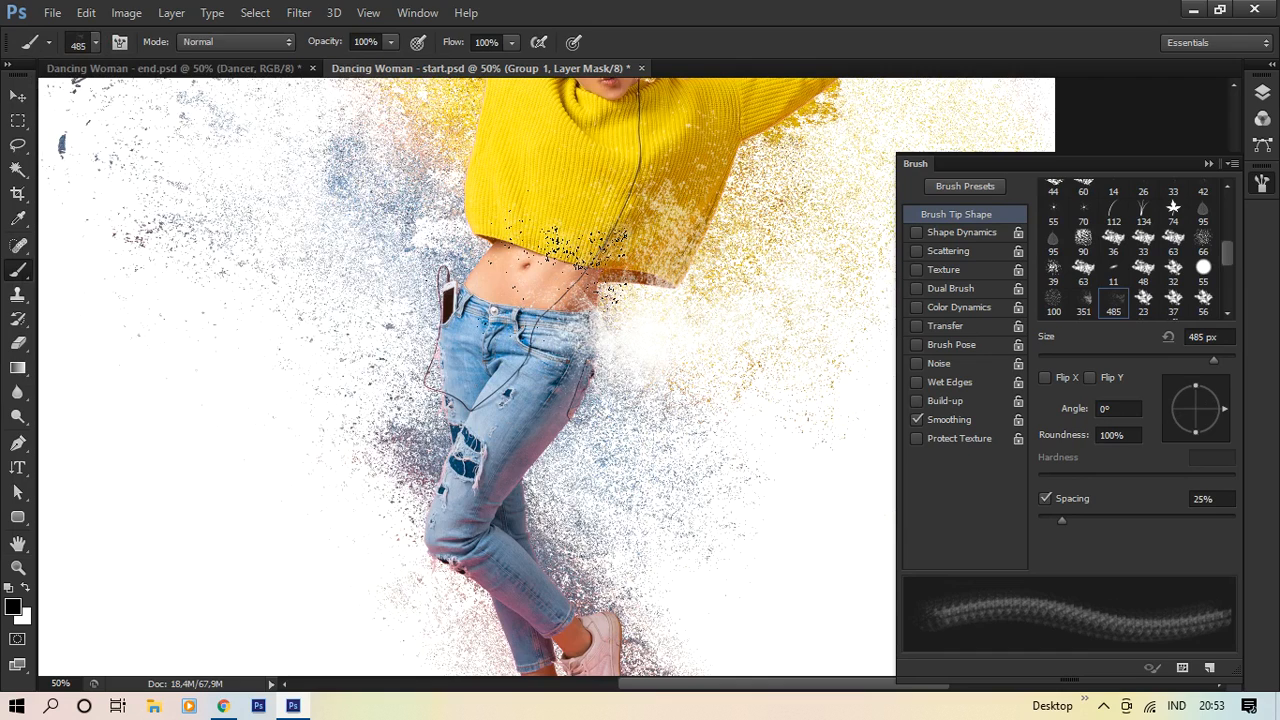
Step: Stamp the 485 px particle texture over the thigh of the jeans on the group mask
click(1219, 9)
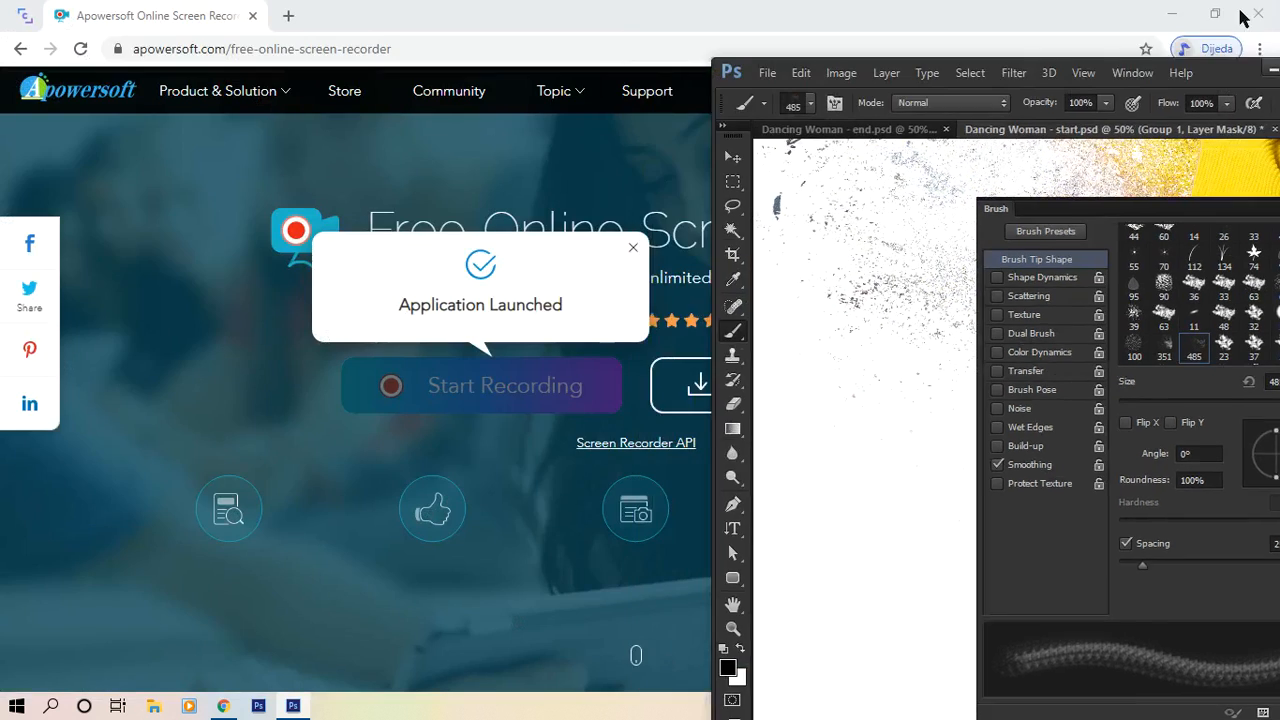
drag(1213, 22, 591, 6)
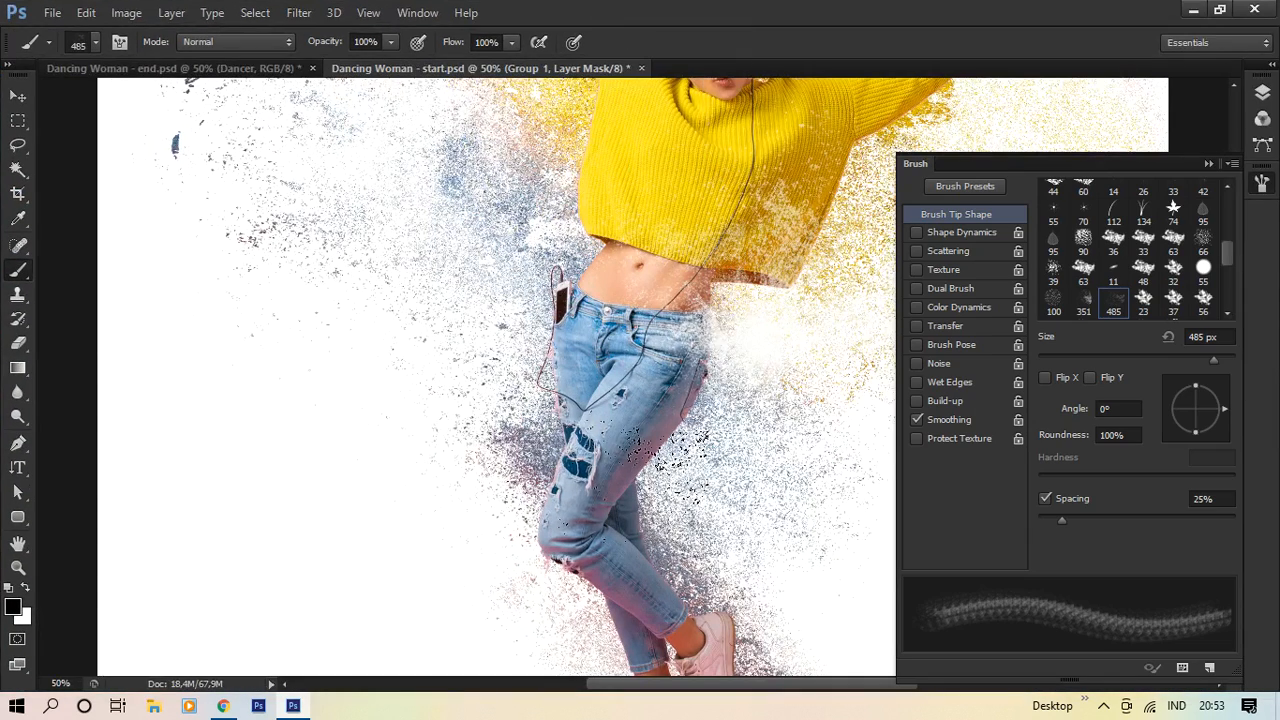
click(598, 470)
click(598, 470)
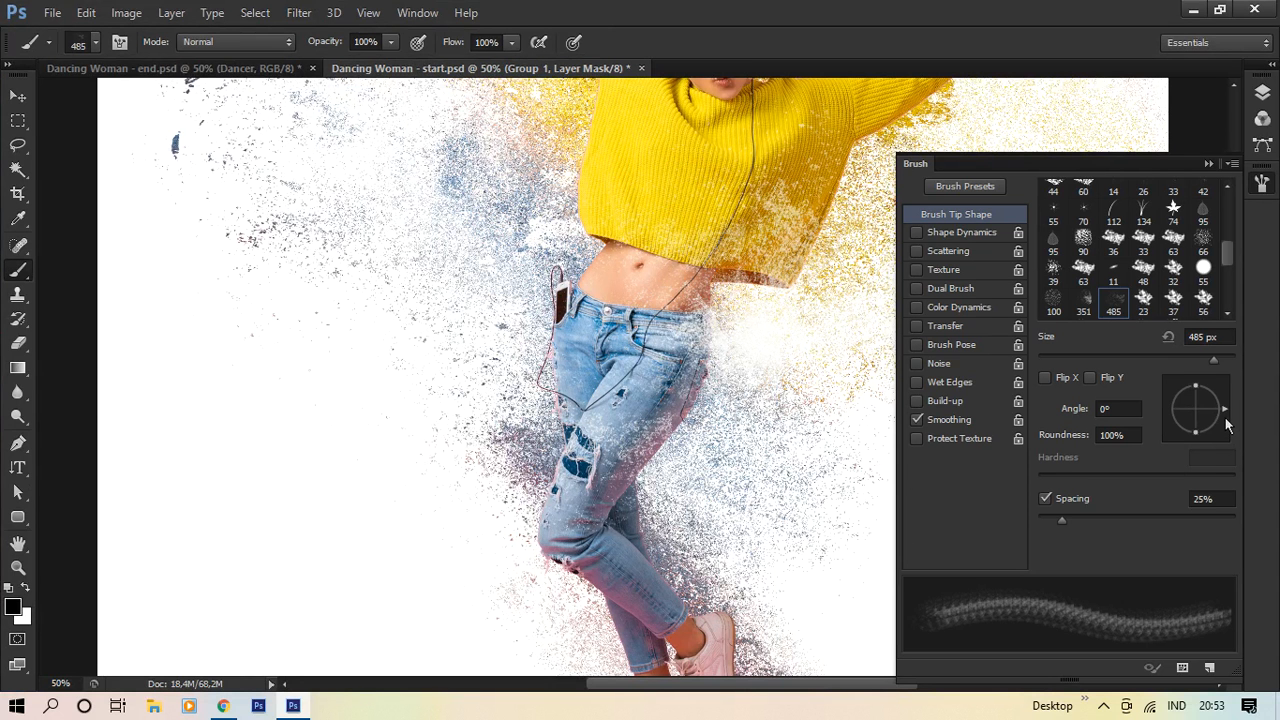
Step: Flip the brush tip horizontally, rotate it to -82°, enlarge it to 600 px and stamp the sweater's left side
drag(1224, 409, 1216, 437)
drag(1215, 441, 1200, 440)
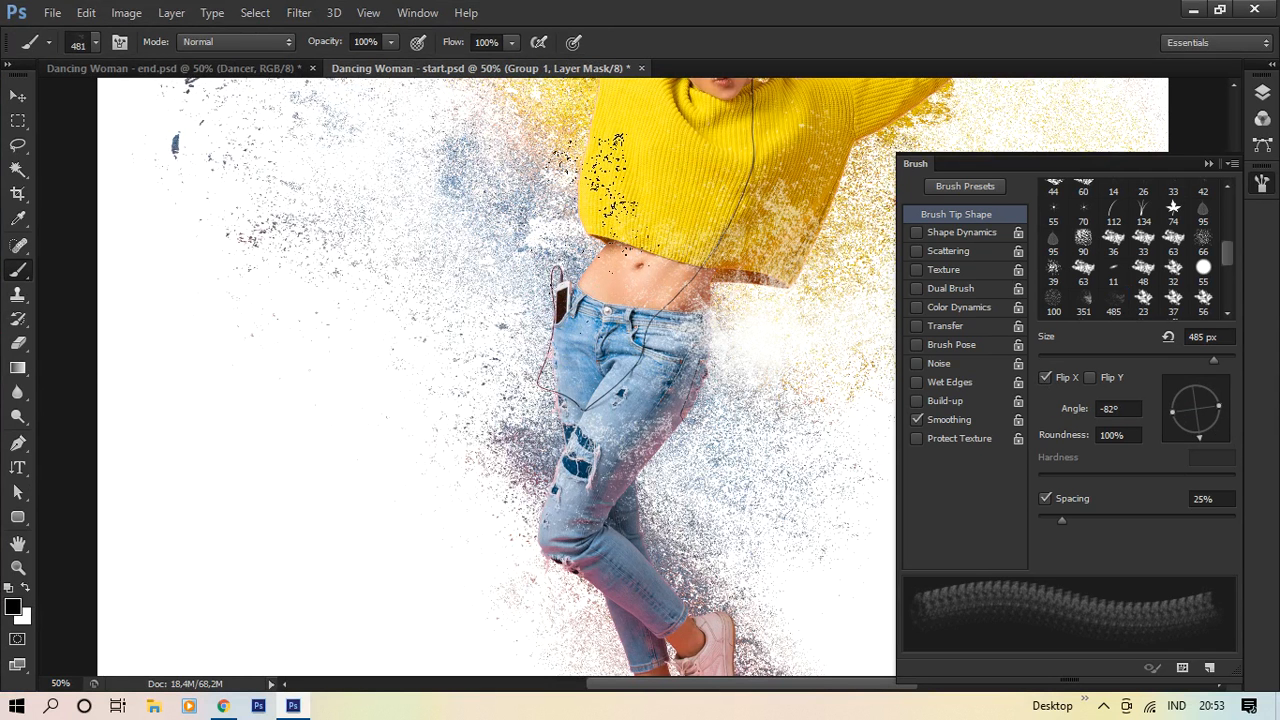
key(bracketright)
key(bracketright)
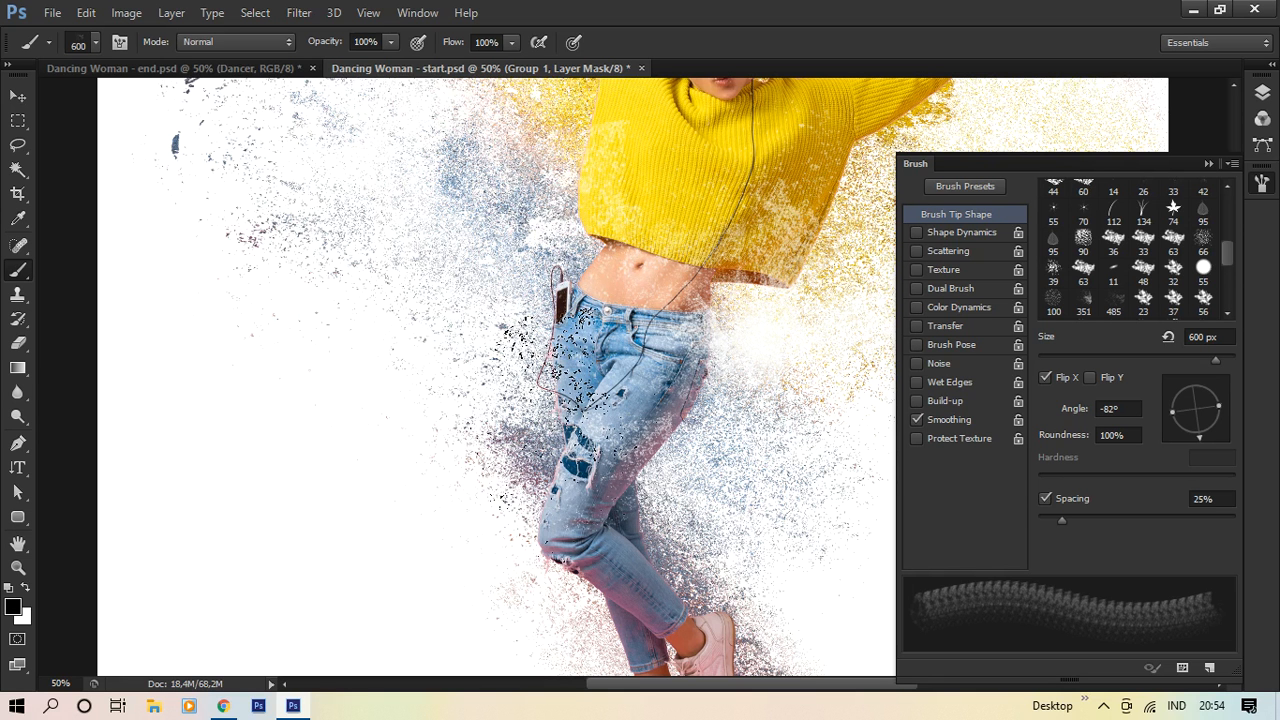
Step: Reduce the brush to 400 px and stamp the particle texture repeatedly around the knees of the jeans
key(bracketleft)
key(bracketleft)
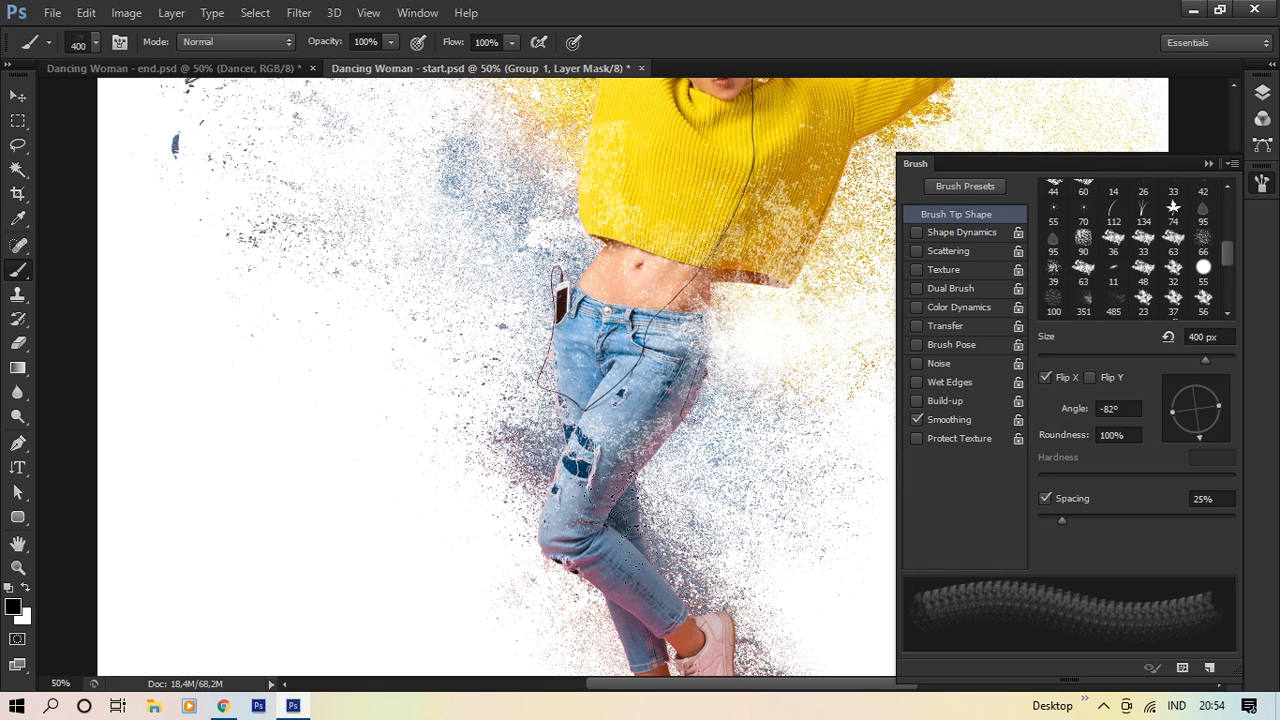
click(625, 517)
click(628, 508)
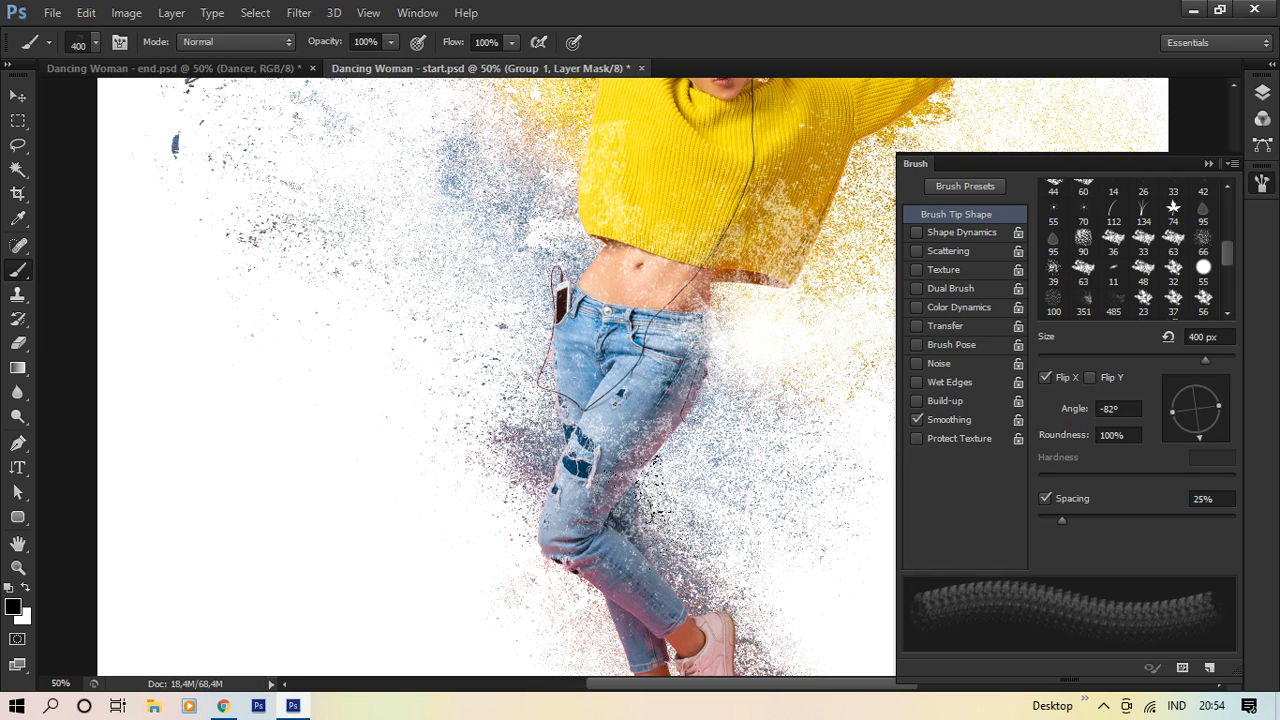
click(648, 480)
click(614, 516)
click(619, 513)
click(634, 484)
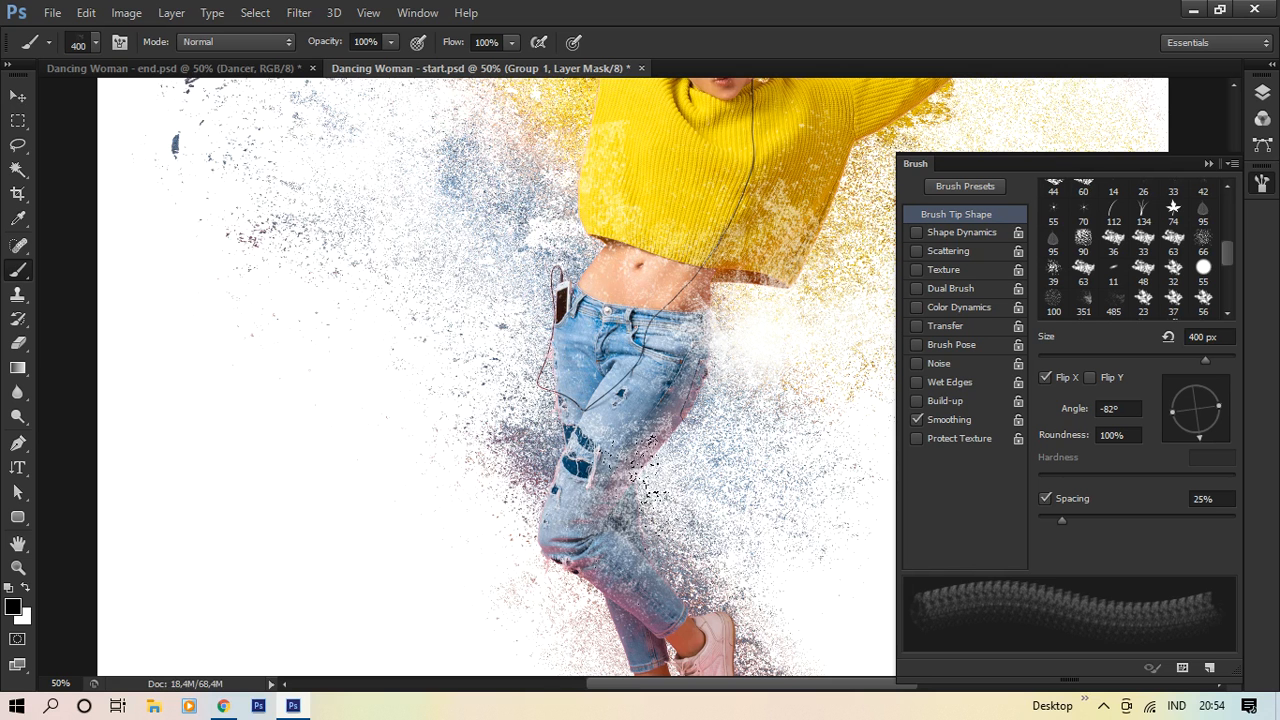
Step: Stamp the 400 px particle texture on the sleeve of the dancer's outstretched arm on the group mask
key(ctrl+0)
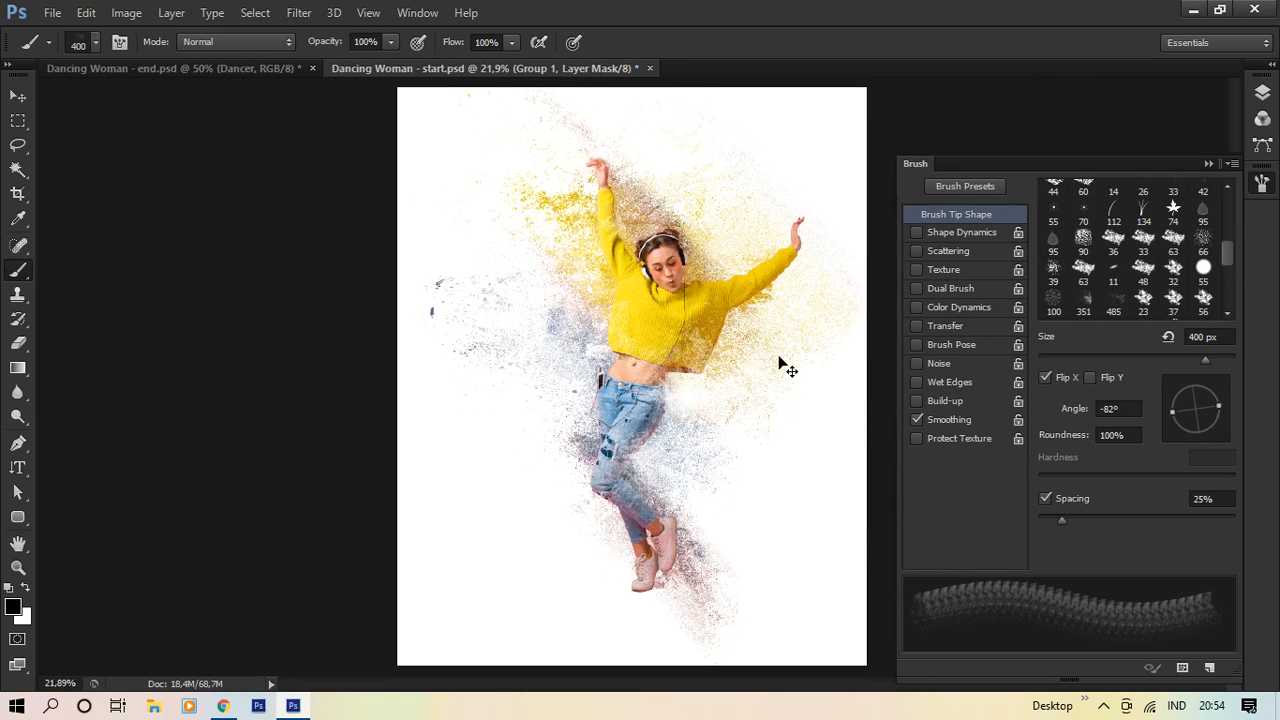
key(ctrl+plus)
key(ctrl+plus)
key(ctrl+plus)
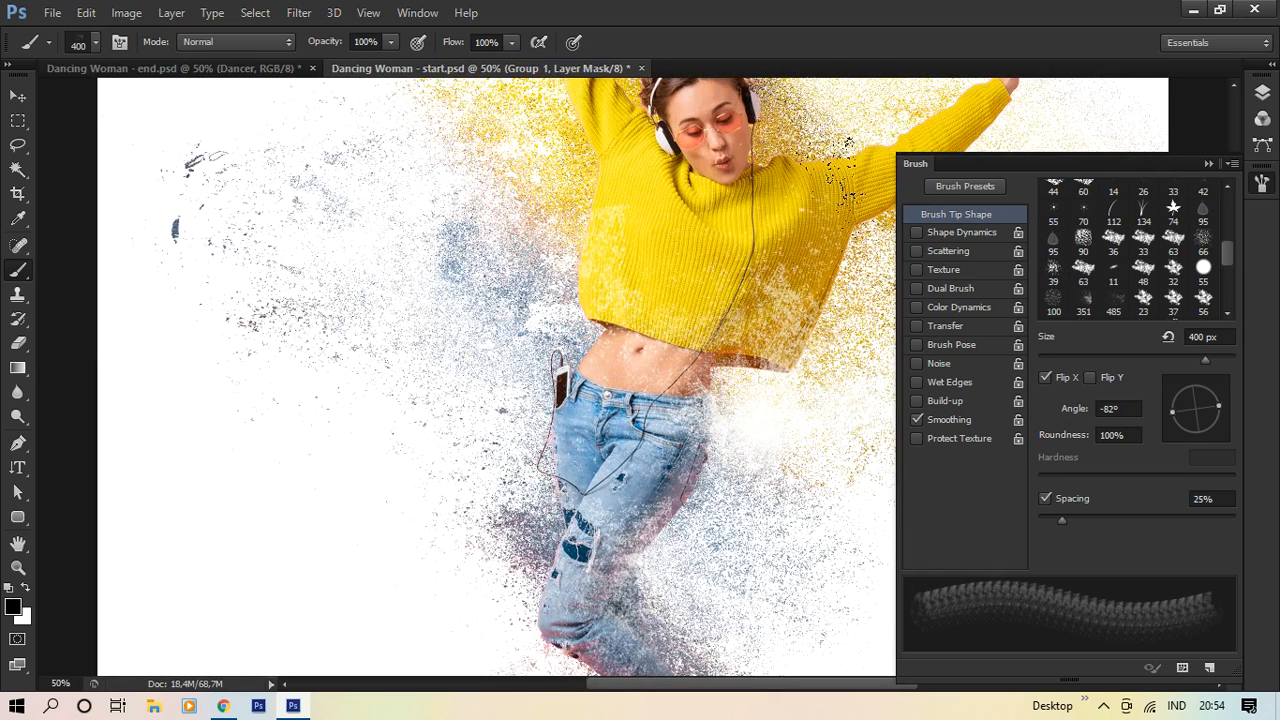
click(1211, 165)
drag(1075, 270, 1087, 240)
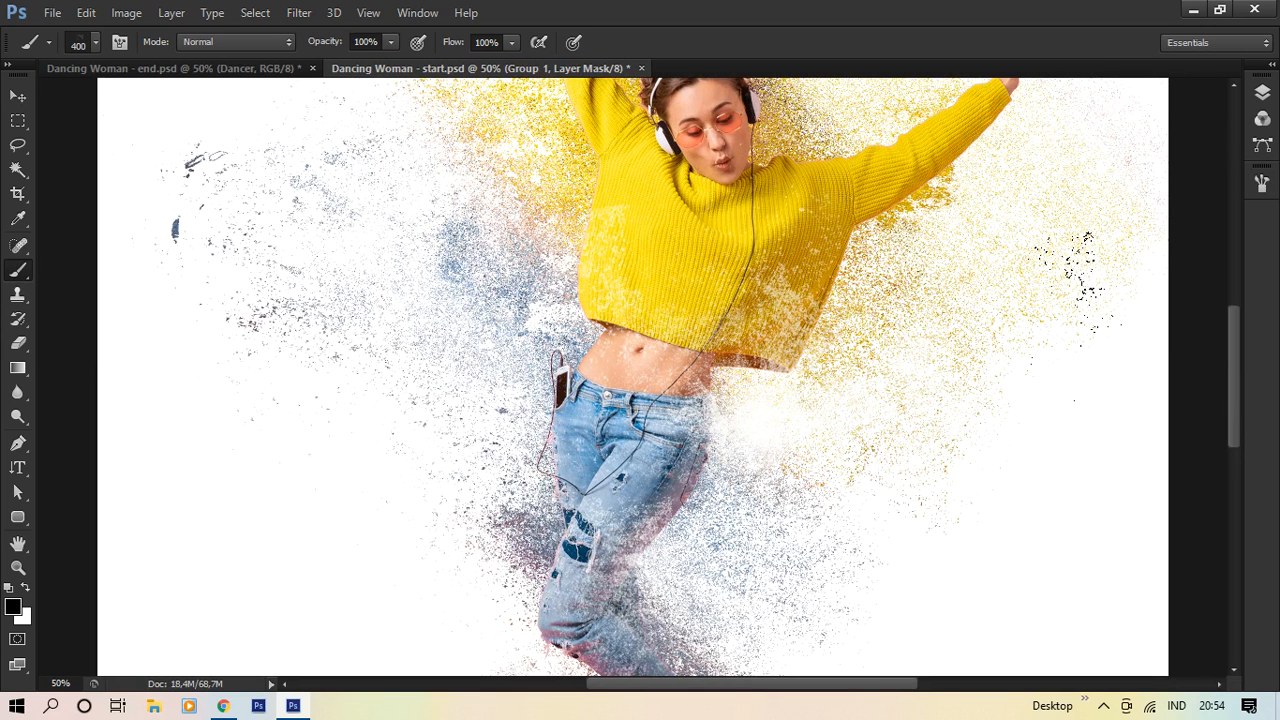
key(ctrl+z)
key(h)
drag(1085, 325, 969, 523)
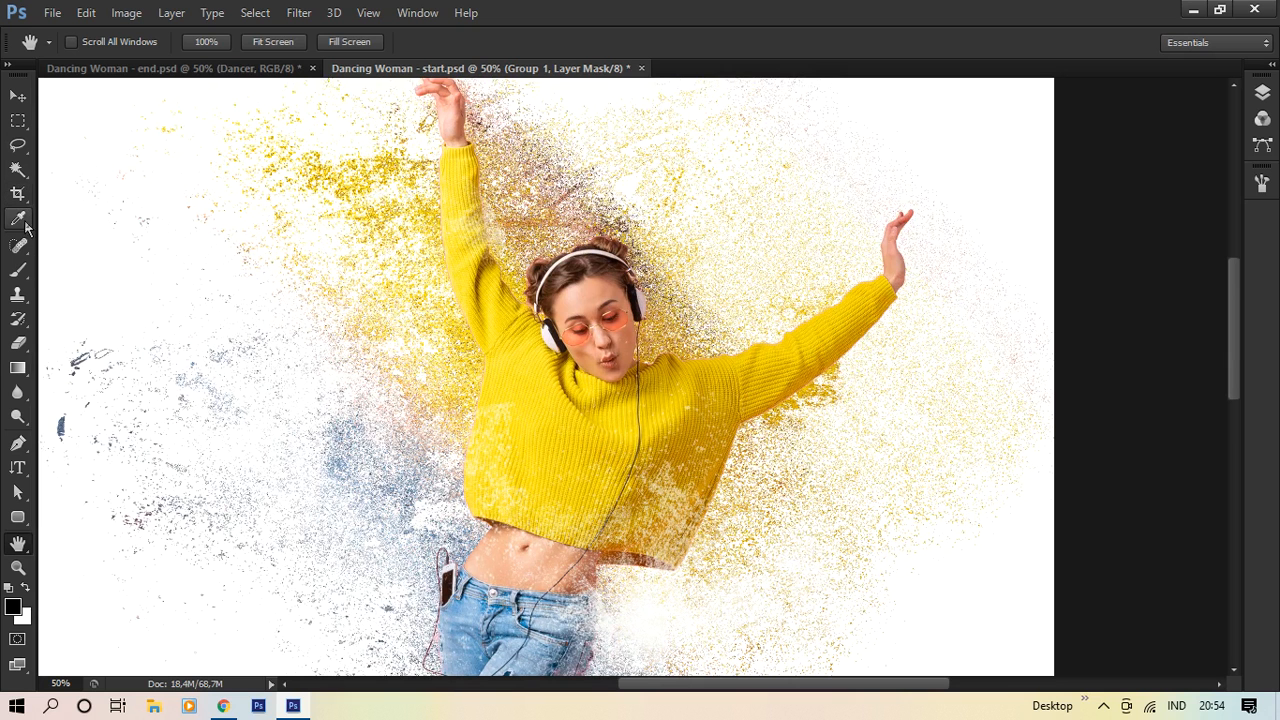
click(18, 270)
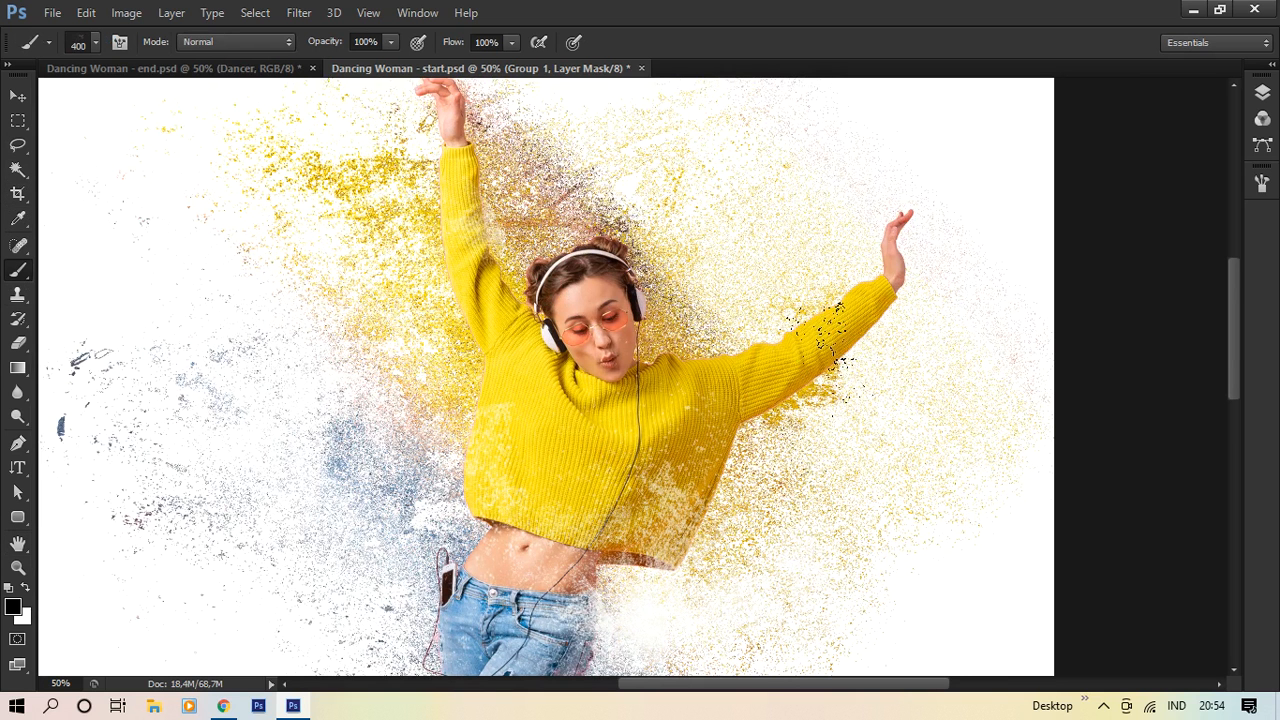
click(822, 358)
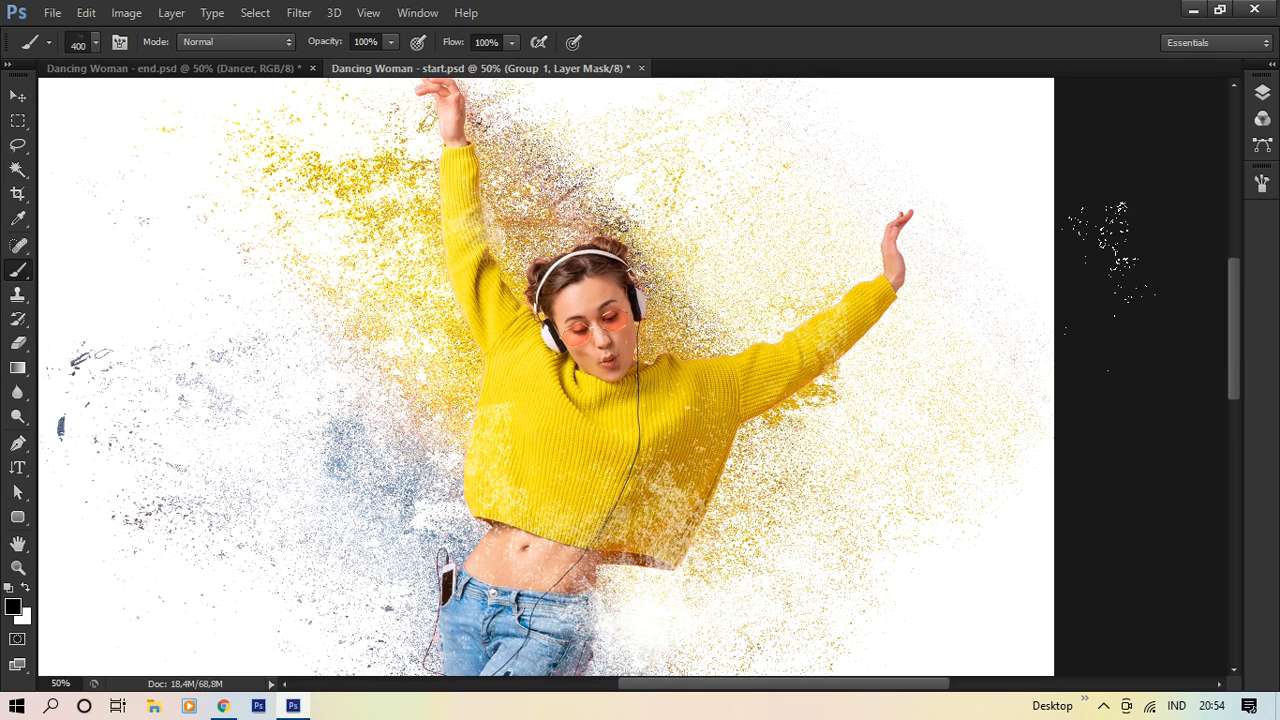
Step: Change the Color Fill 1 background to the light yellow-green eaf79f
key(ctrl+0)
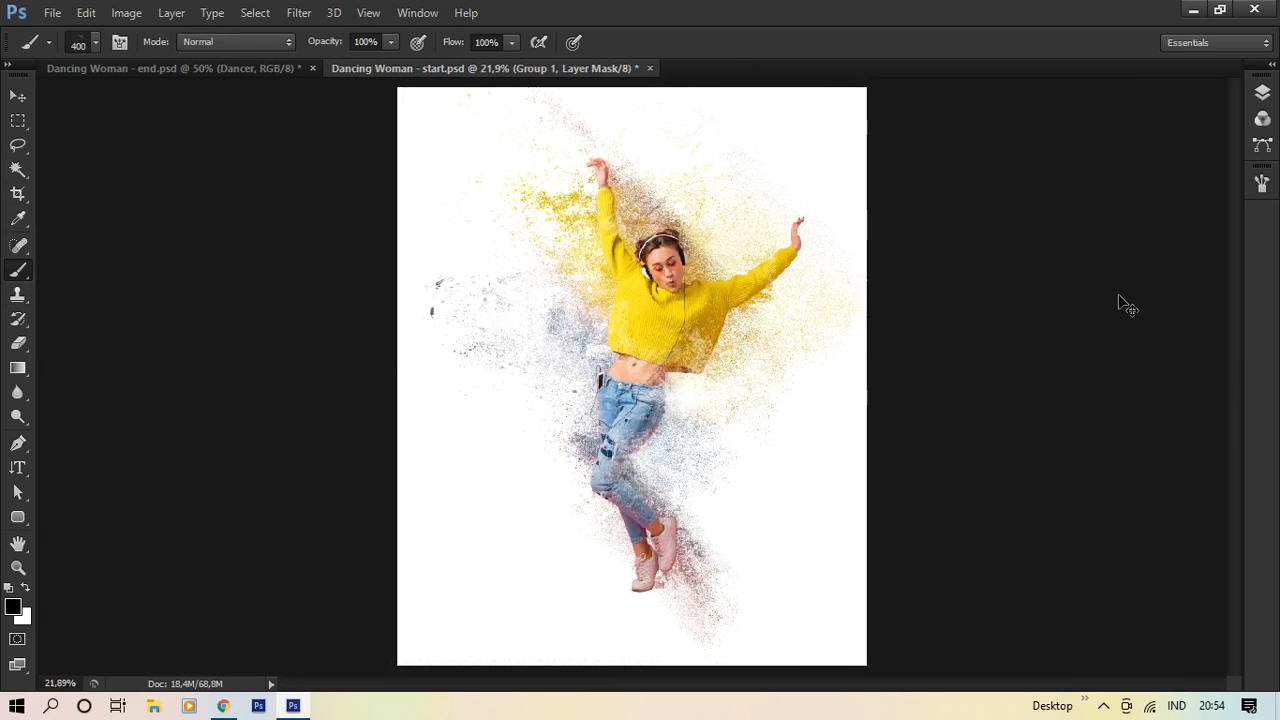
click(1263, 93)
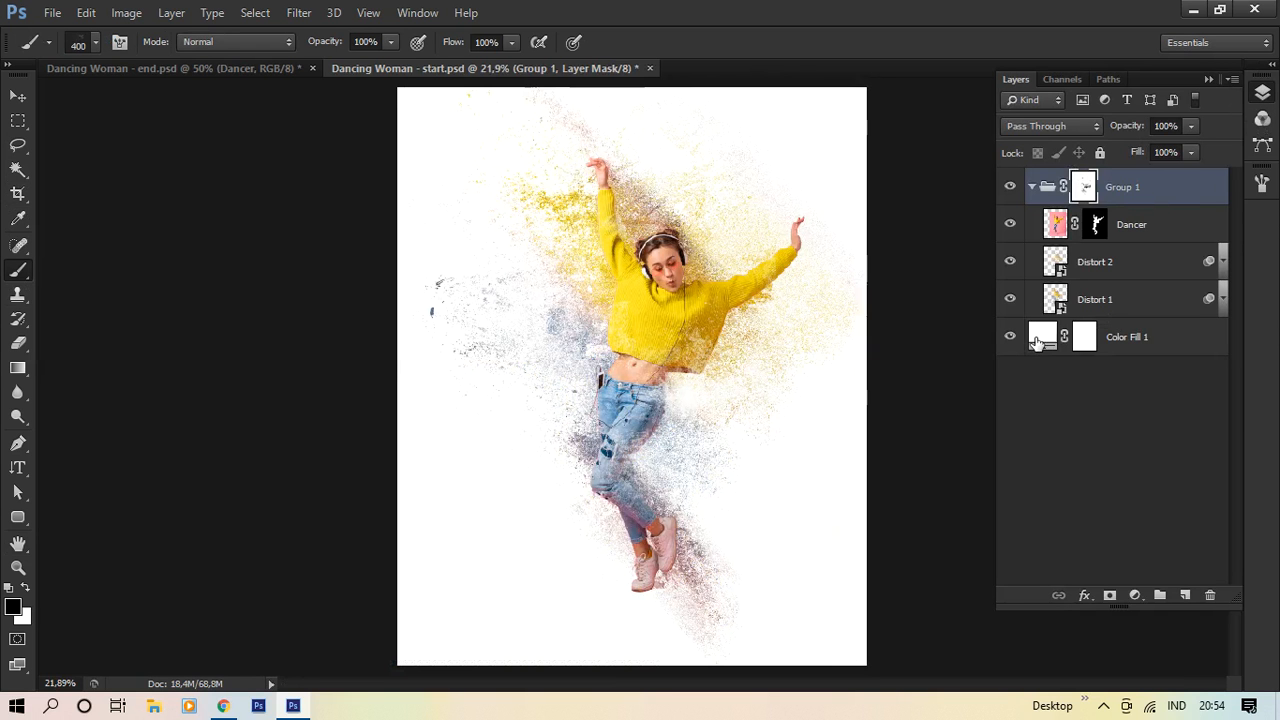
double_click(1042, 338)
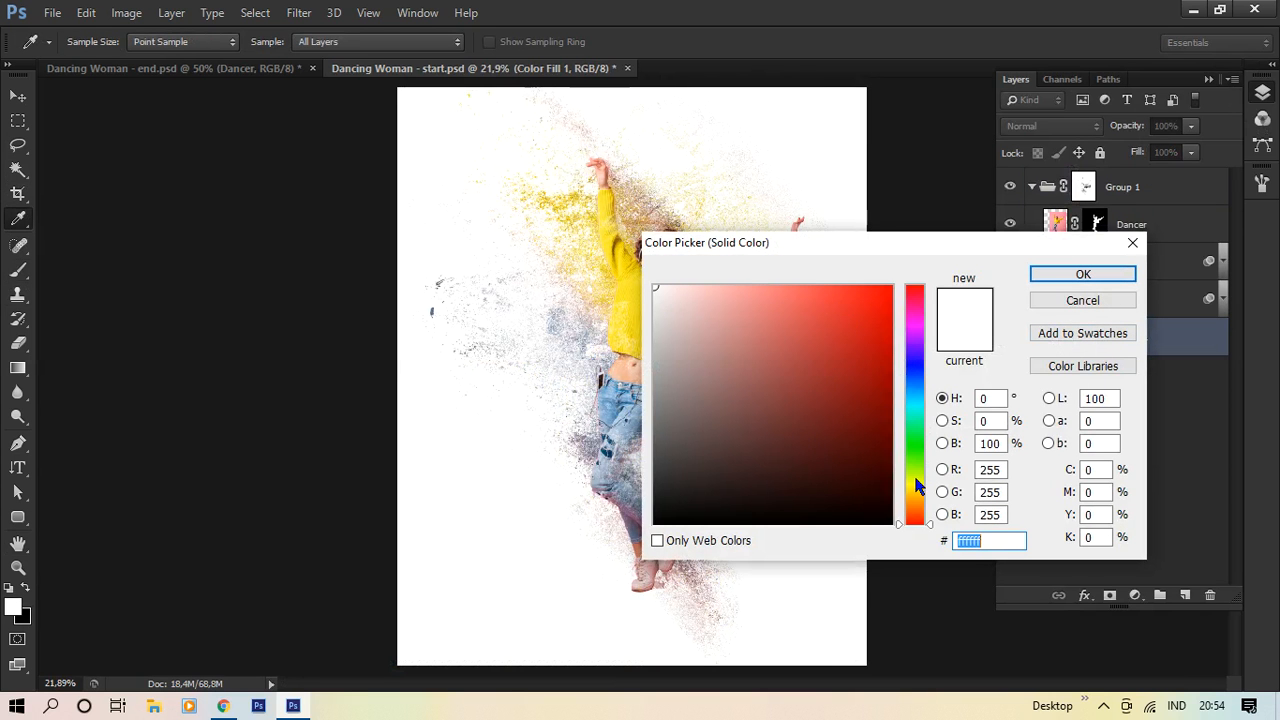
click(914, 478)
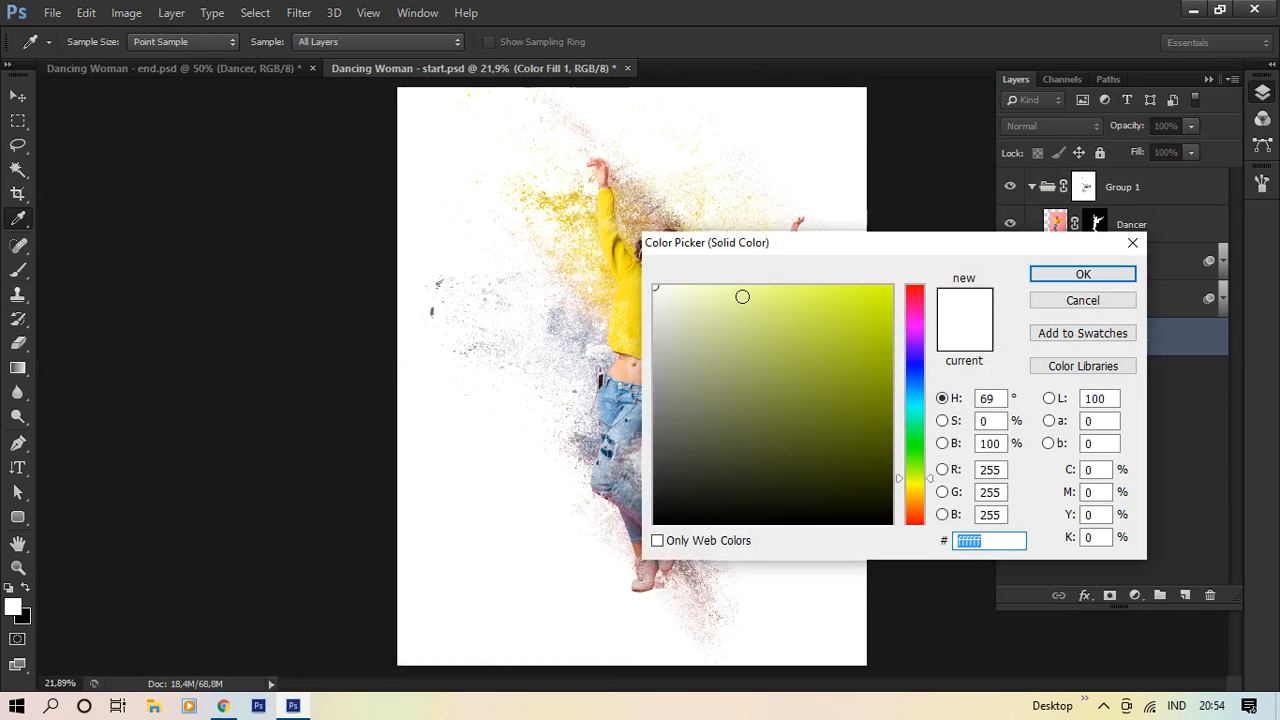
click(734, 295)
drag(734, 295, 738, 293)
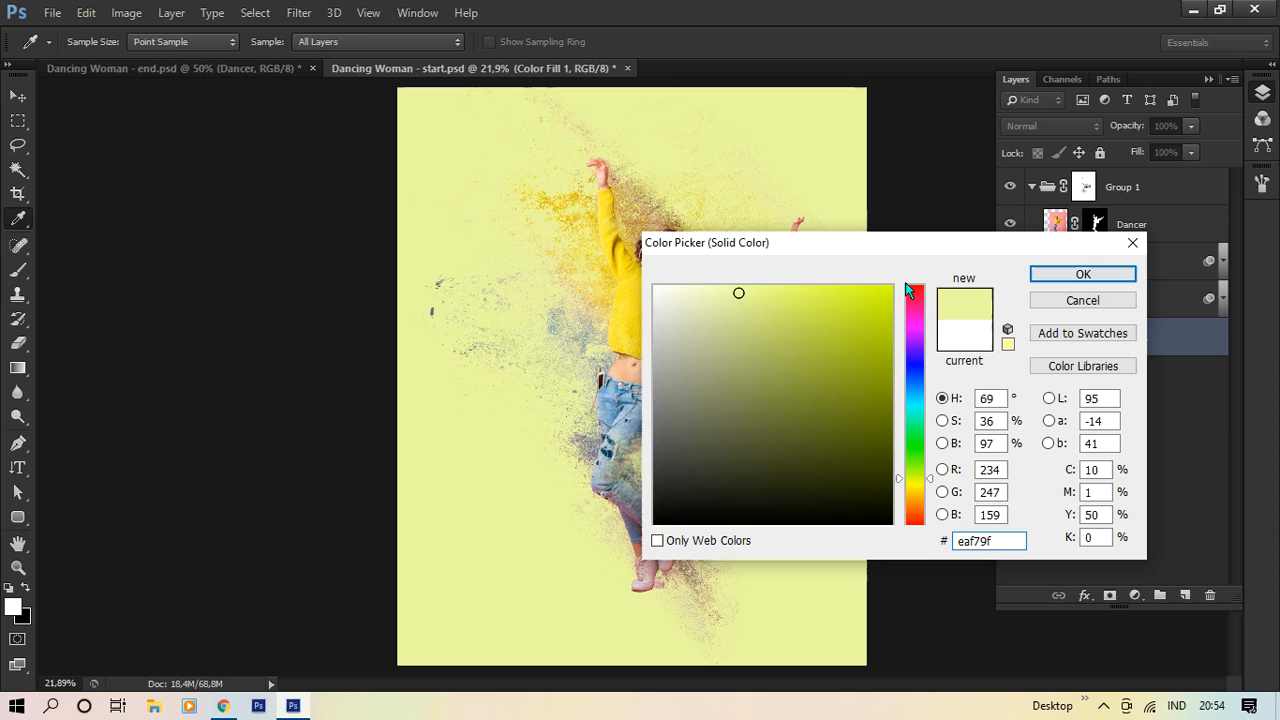
click(1105, 280)
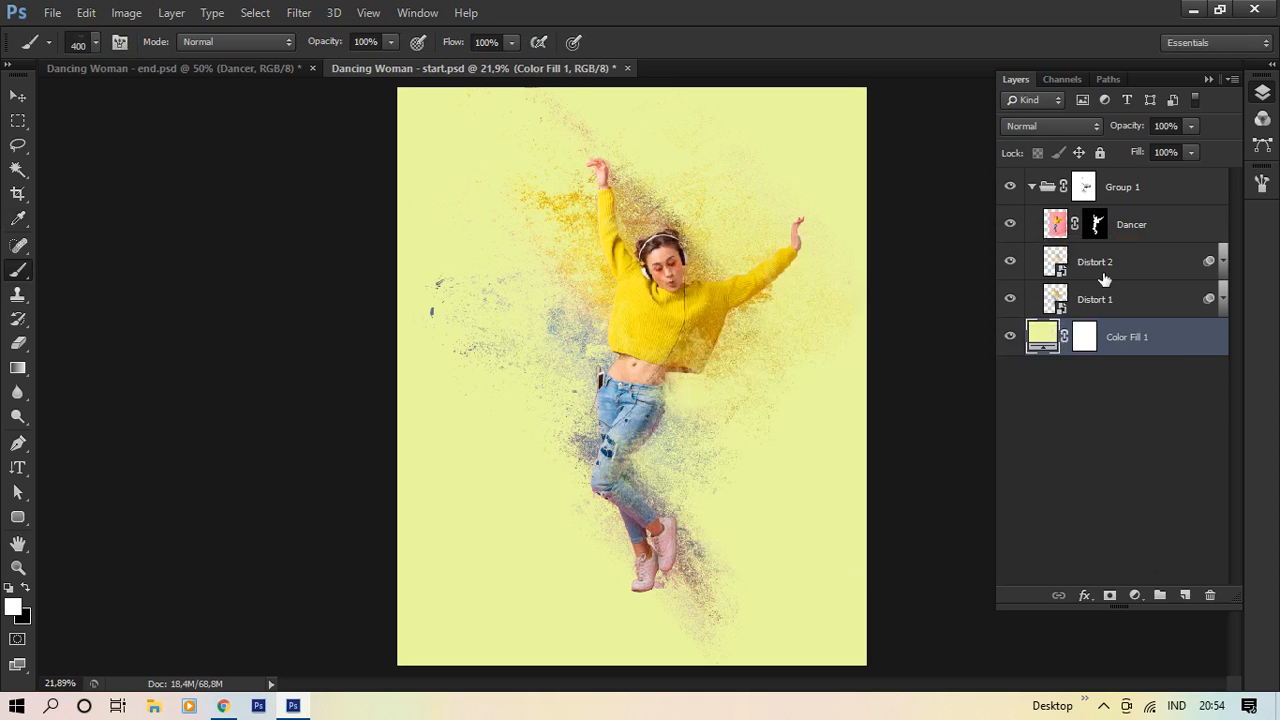
Step: Inspect the dancer's upper body and surrounding particles in close view against the new background
key(ctrl+plus)
key(ctrl+plus)
key(ctrl+plus)
key(space)
drag(906, 293, 760, 392)
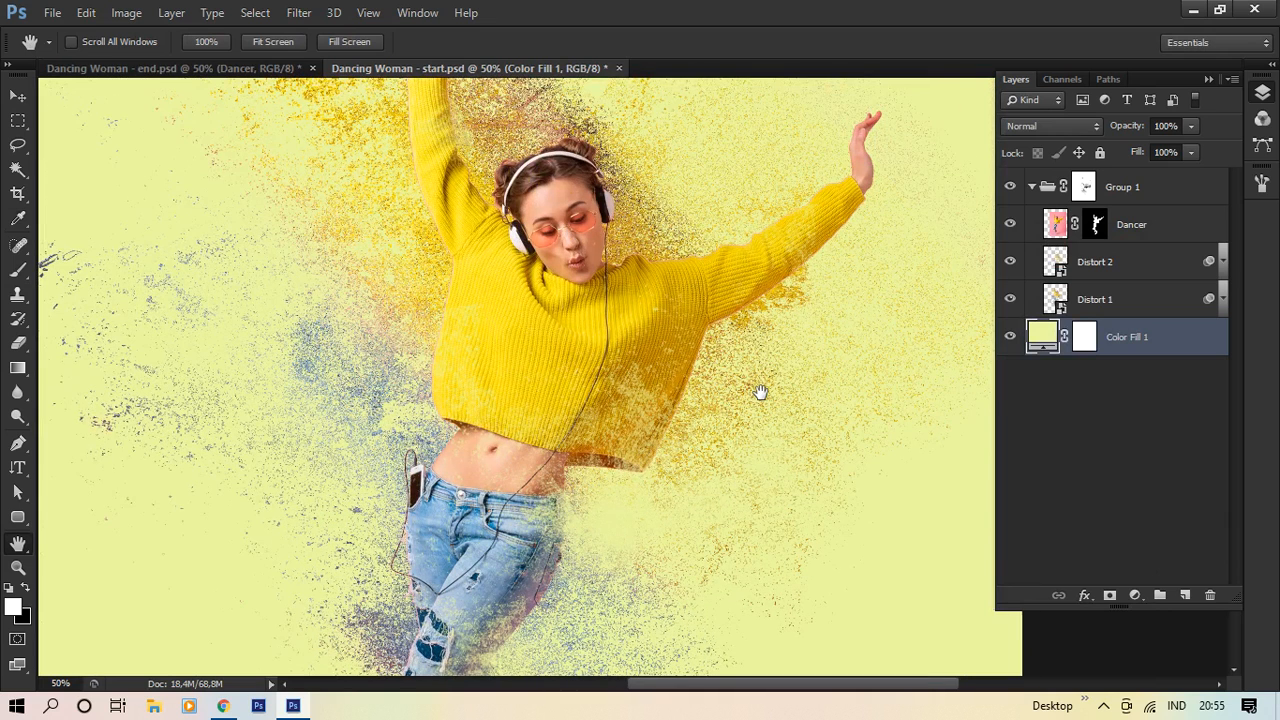